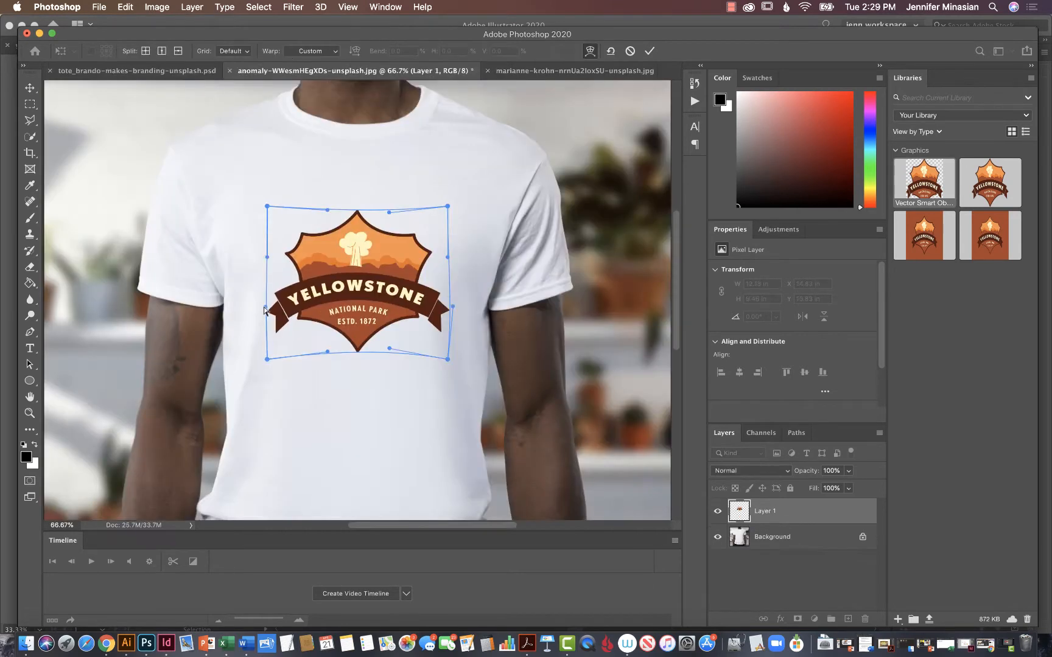
Warp the left side of the Yellowstone logo slightly outward on the T-shirt.
drag(266, 307, 258, 310)
drag(268, 258, 263, 257)
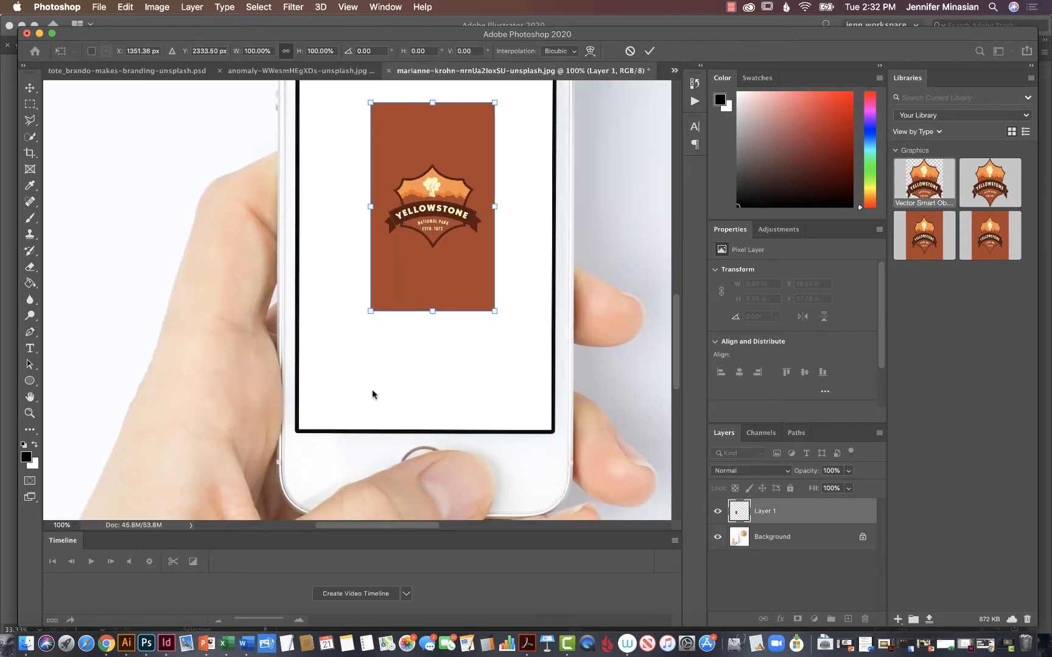
Enlarge the Yellowstone design down to the lower-left corner of the phone's display.
drag(371, 315, 298, 438)
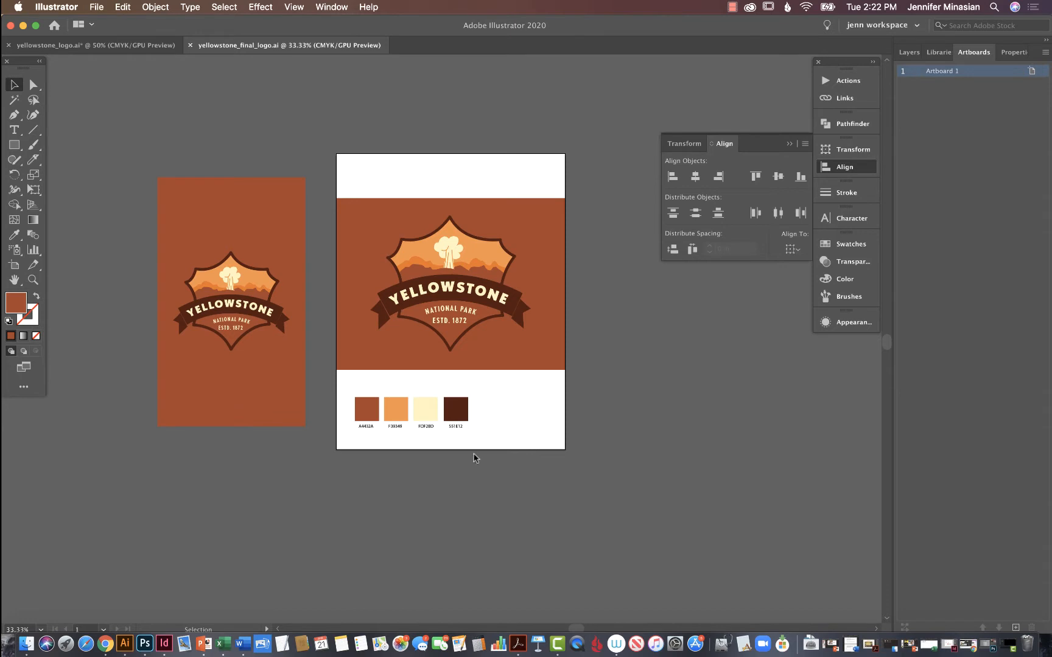
Check whether the parts of the large Yellowstone logo on the artboard are grouped.
click(456, 338)
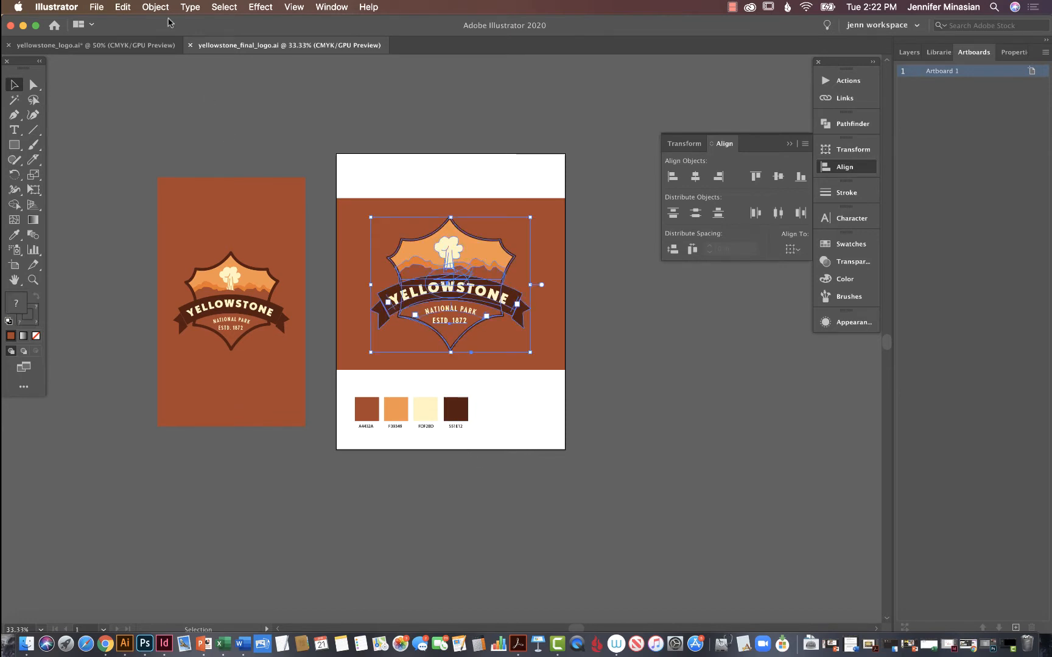
click(164, 9)
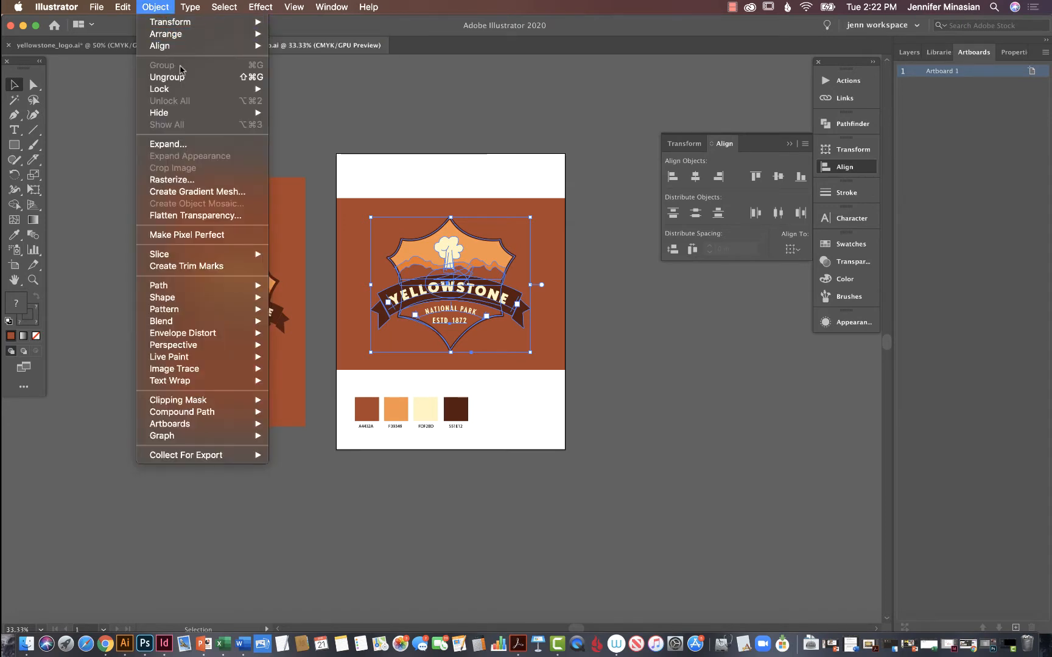
click(323, 85)
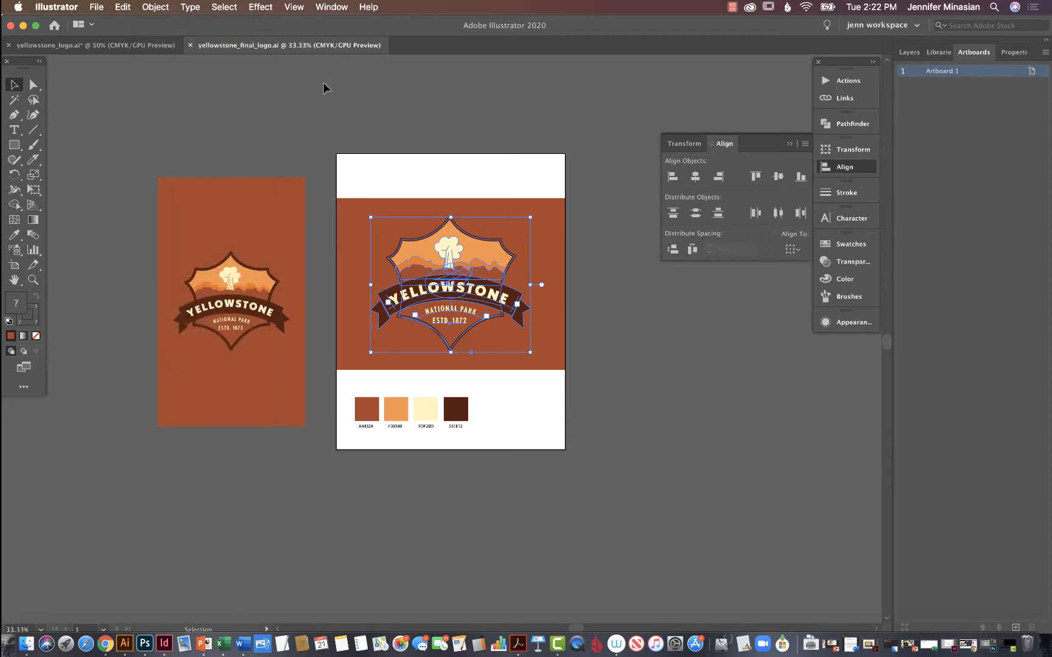
click(596, 278)
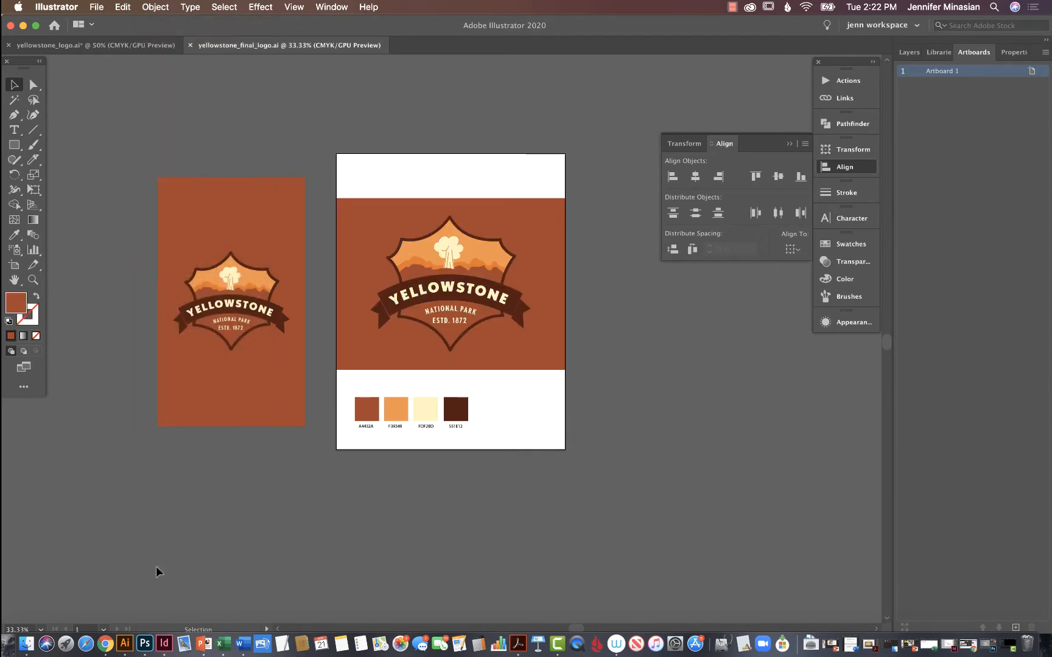
Switch to Photoshop and look through the open tote bag, T-shirt and phone mockup photos.
click(146, 645)
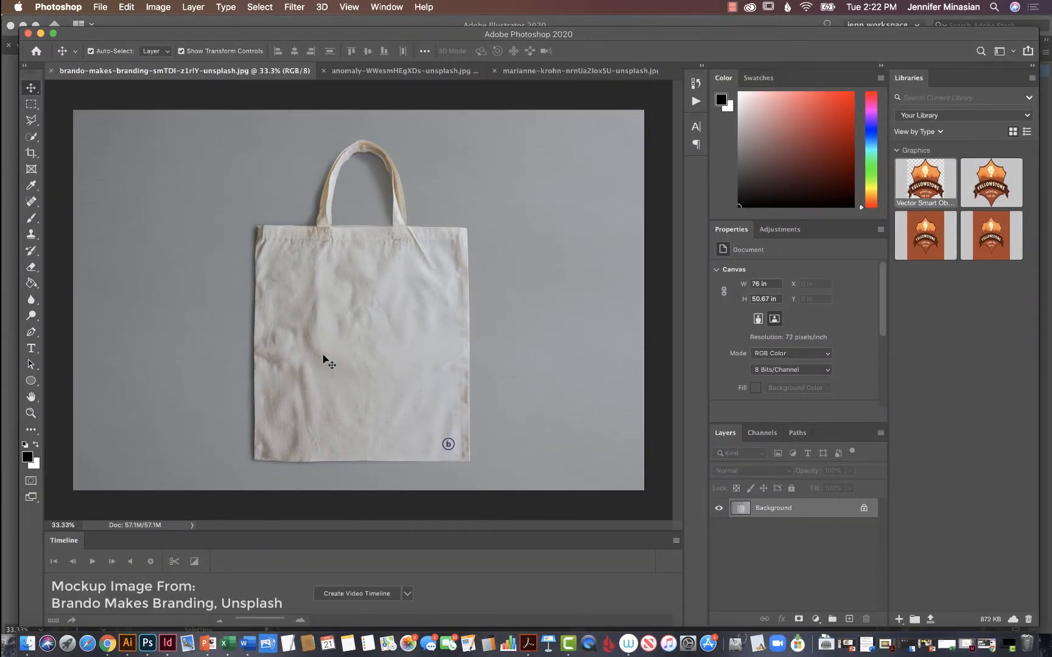
click(395, 71)
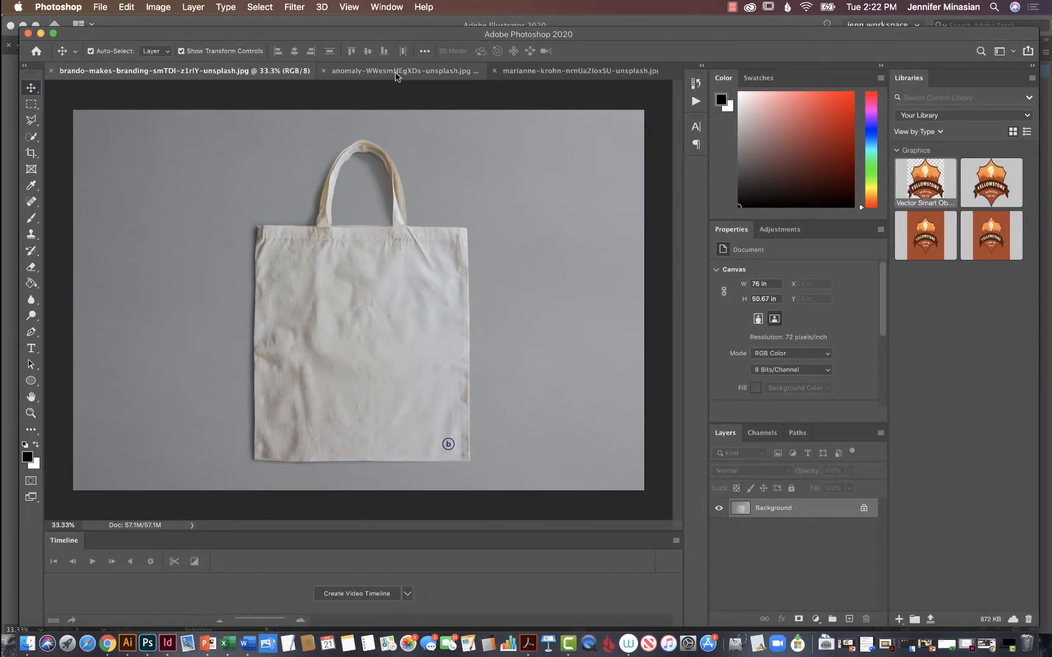
click(543, 72)
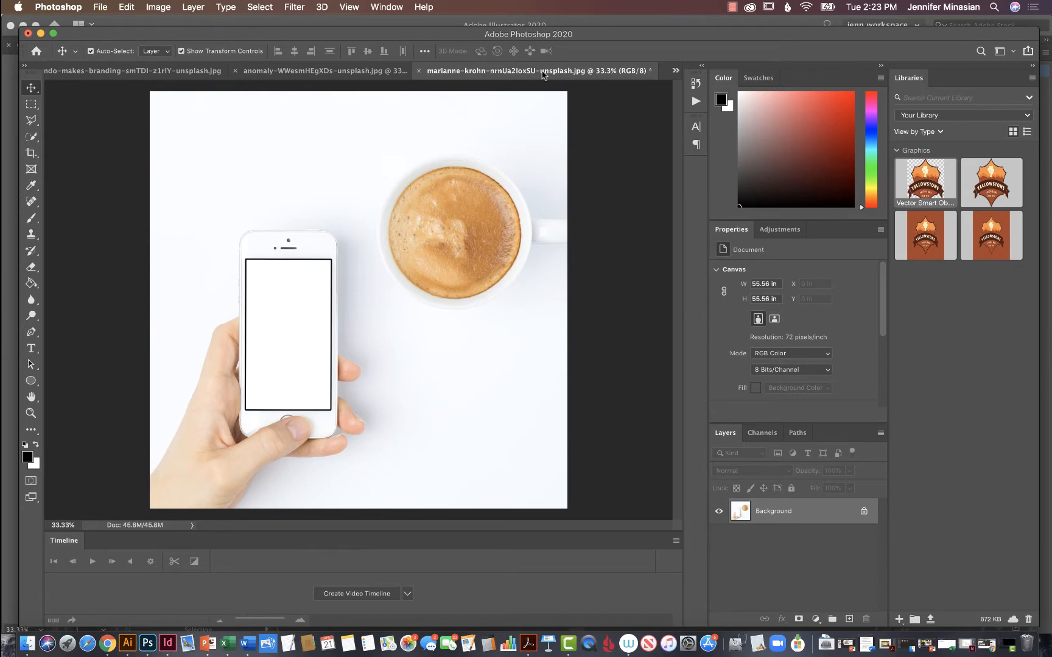
click(181, 71)
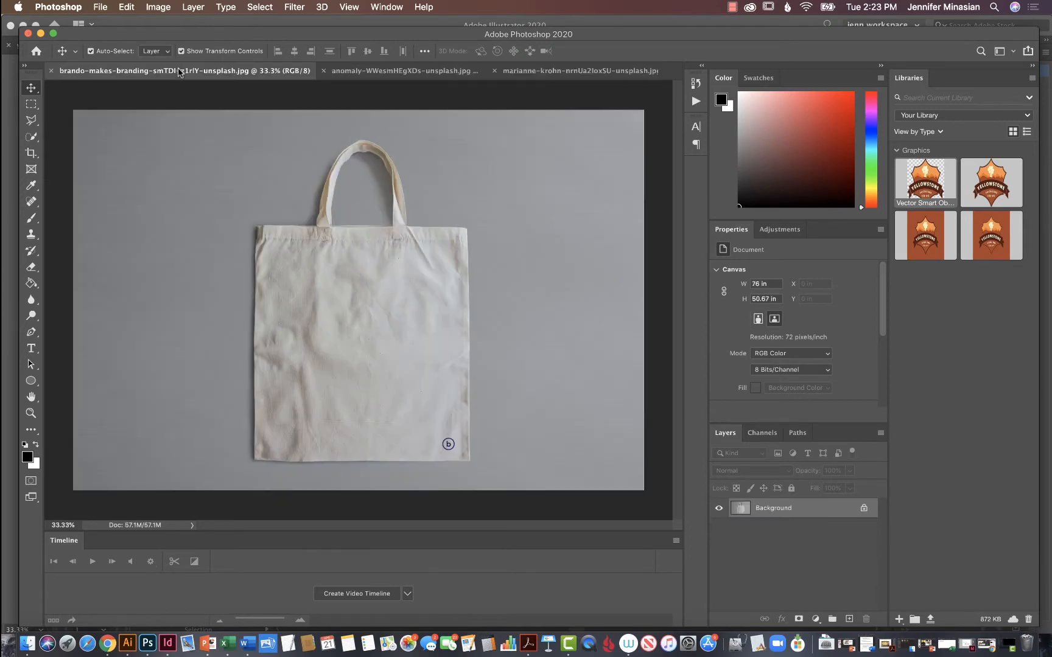
Switch back to Illustrator and copy the large Yellowstone logo on the artboard.
click(181, 25)
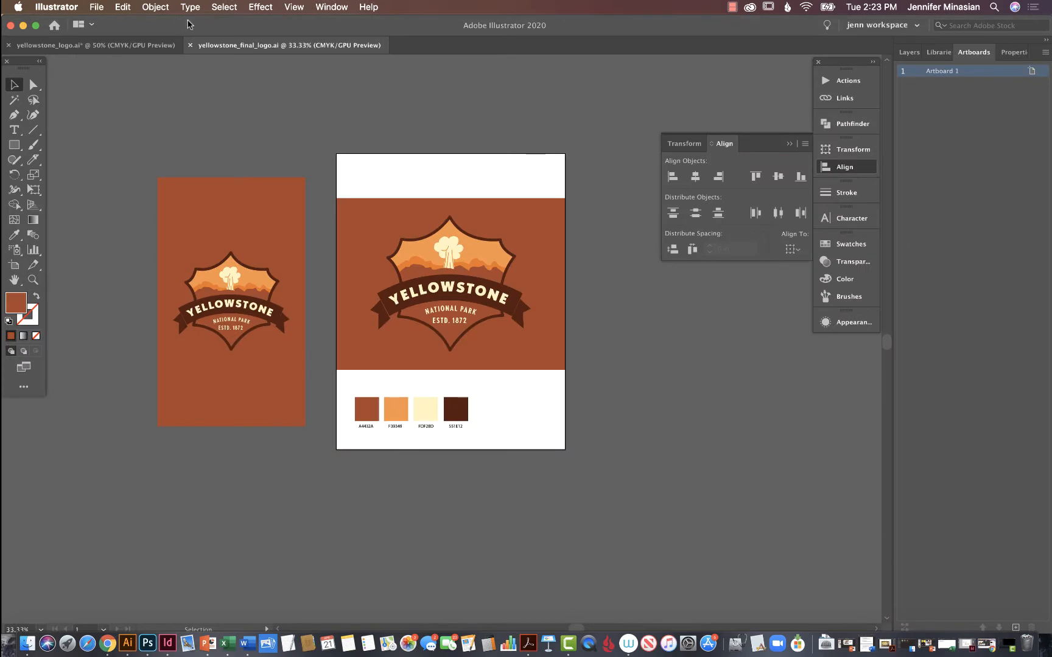
click(448, 267)
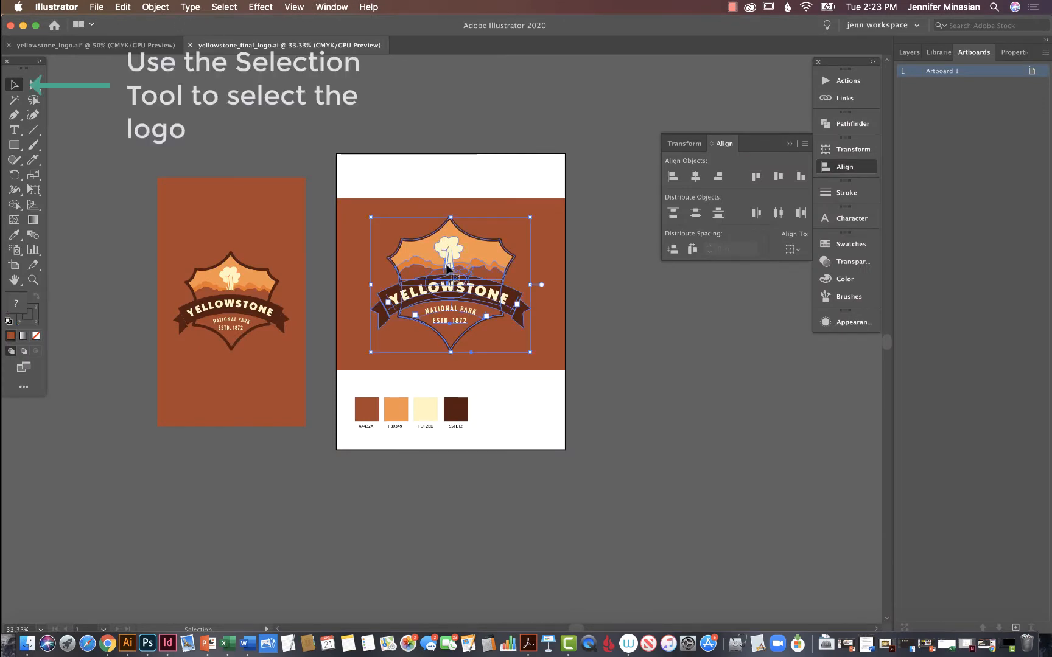
key(super+c)
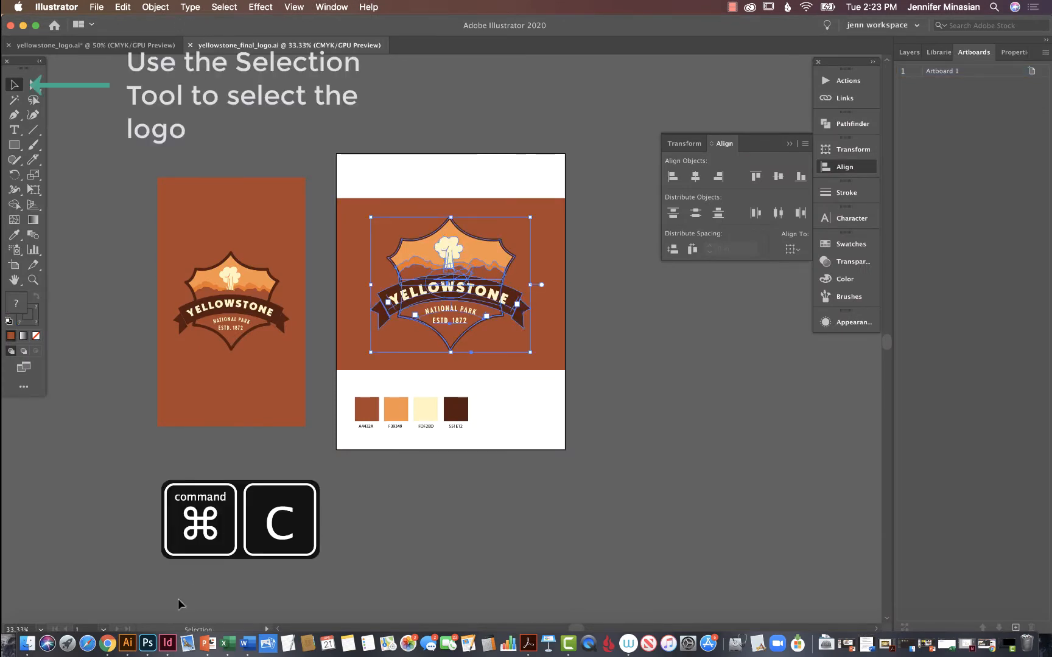
Switch to Photoshop and paste the copied logo as pixels onto the tote bag photo.
click(148, 643)
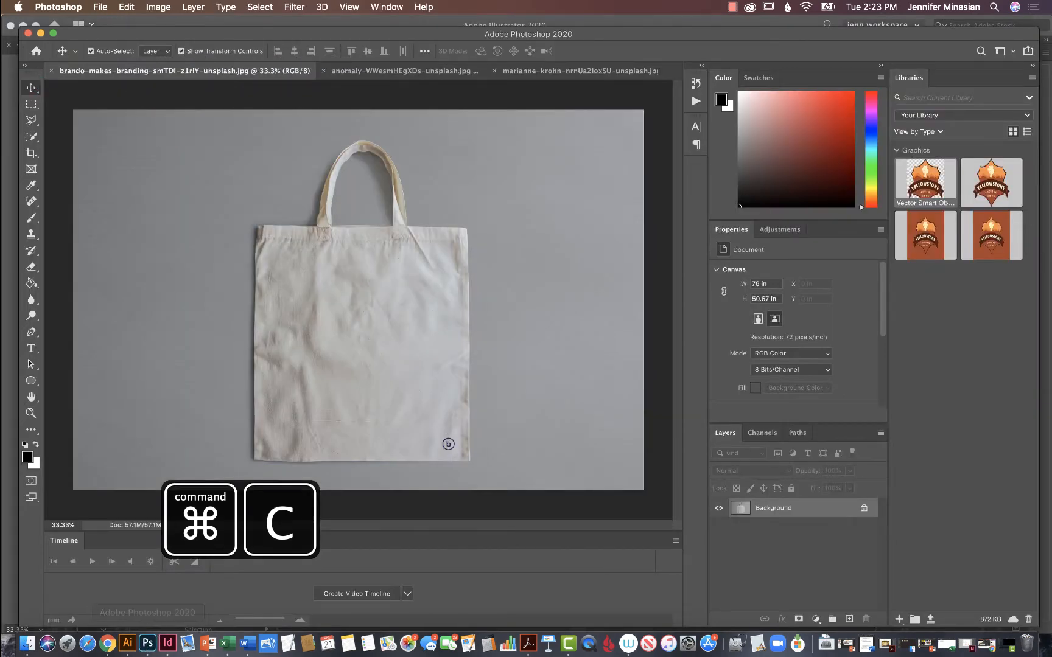
key(super+v)
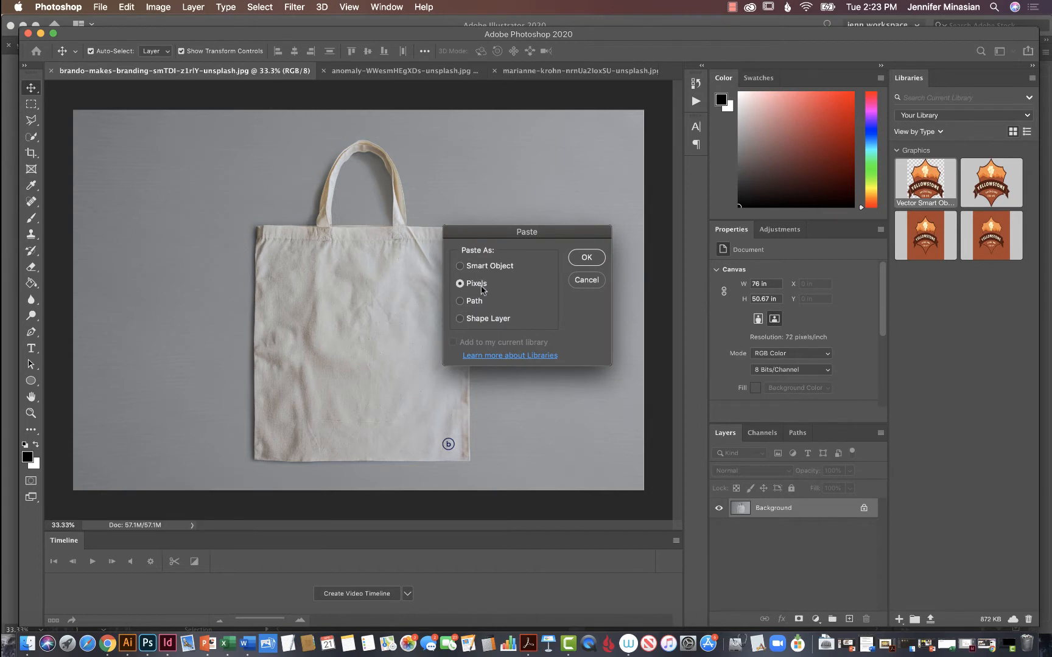
click(588, 259)
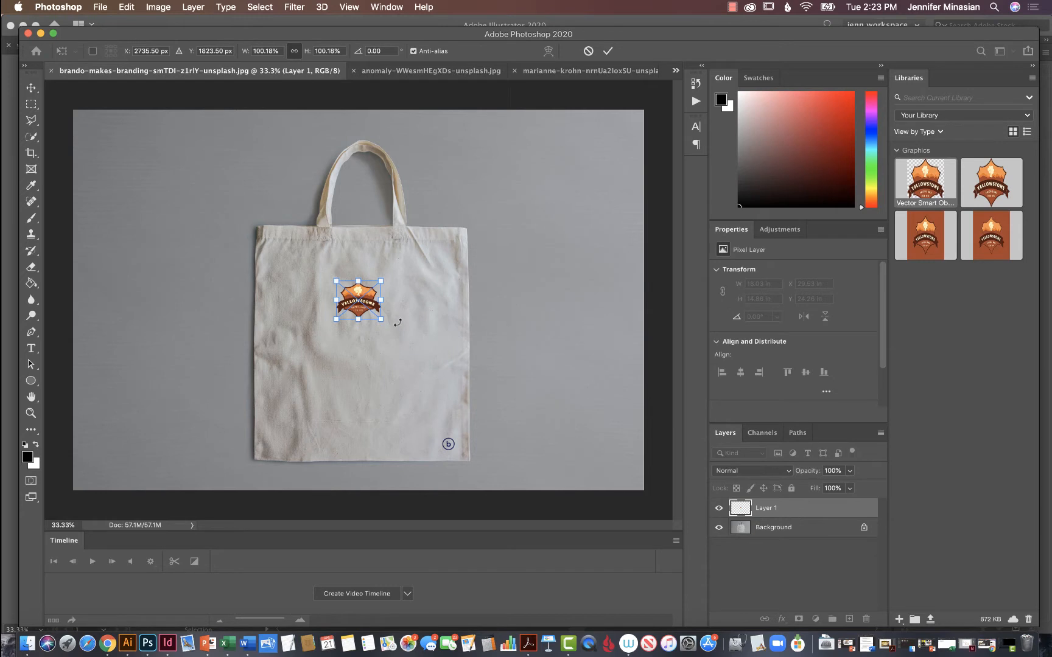
key(Return)
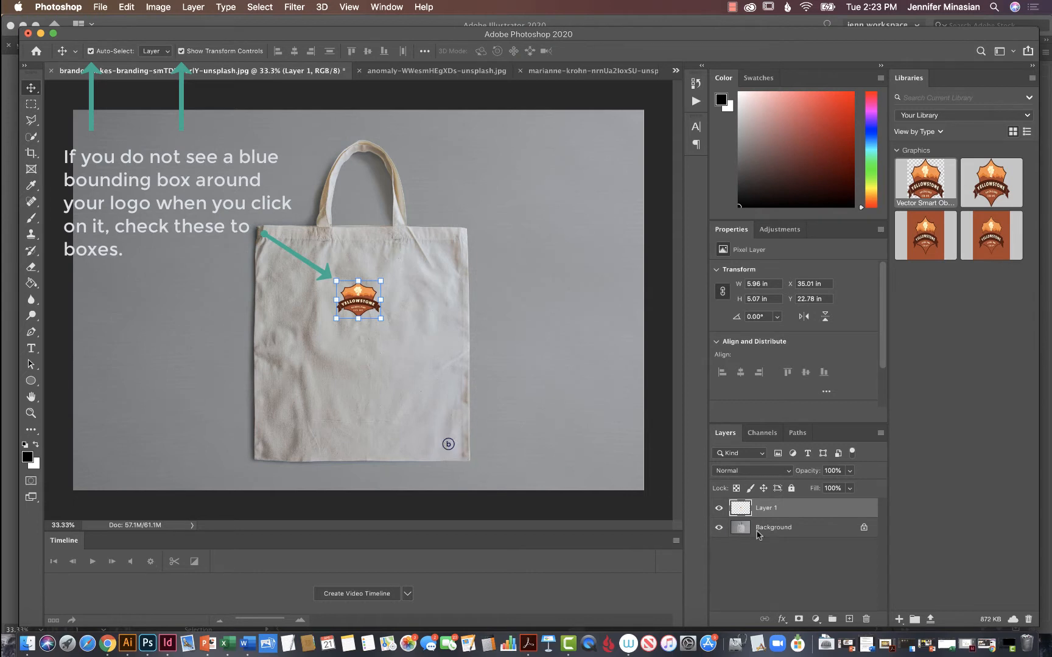
Remove the small "b" logo from the tote's lower-right corner on the Background layer with a Content-Aware fill, and clear the selection.
click(814, 533)
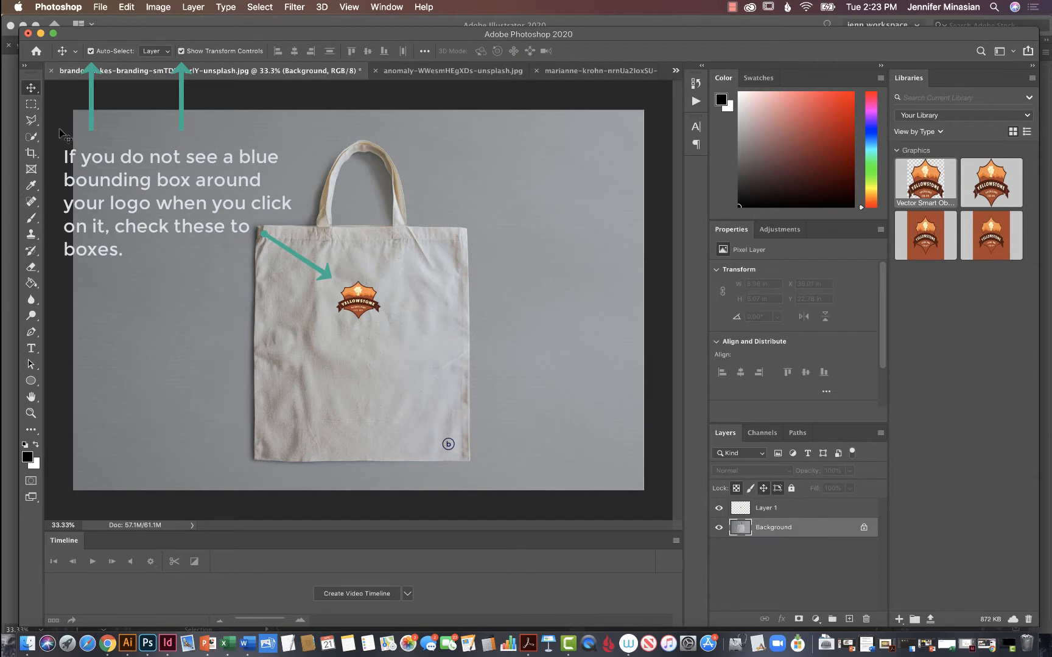
click(31, 108)
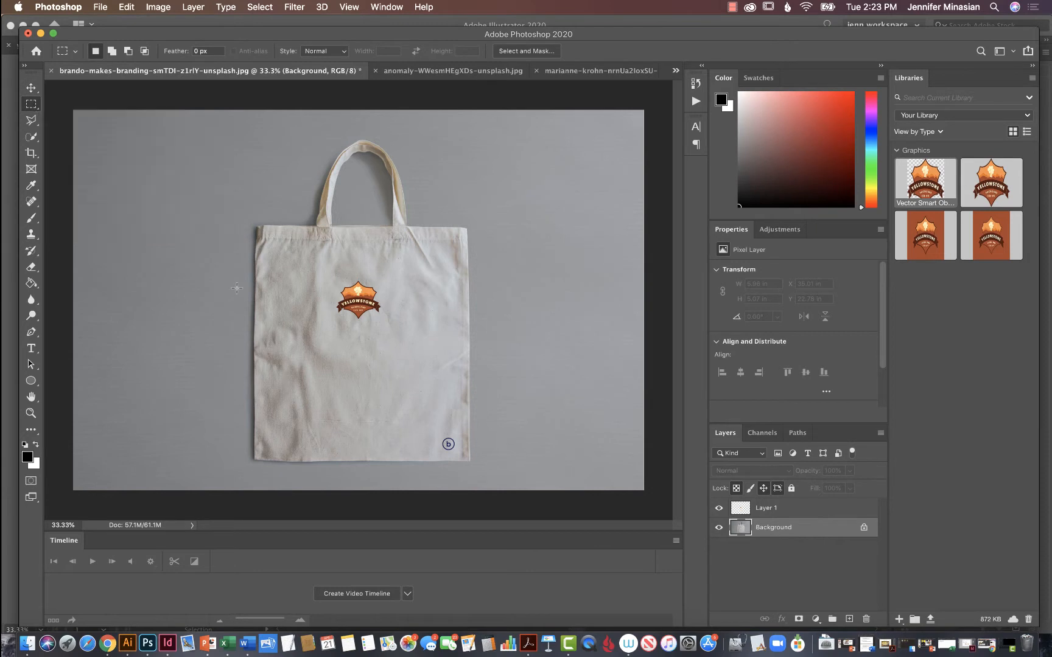
drag(431, 432, 462, 455)
right_click(457, 450)
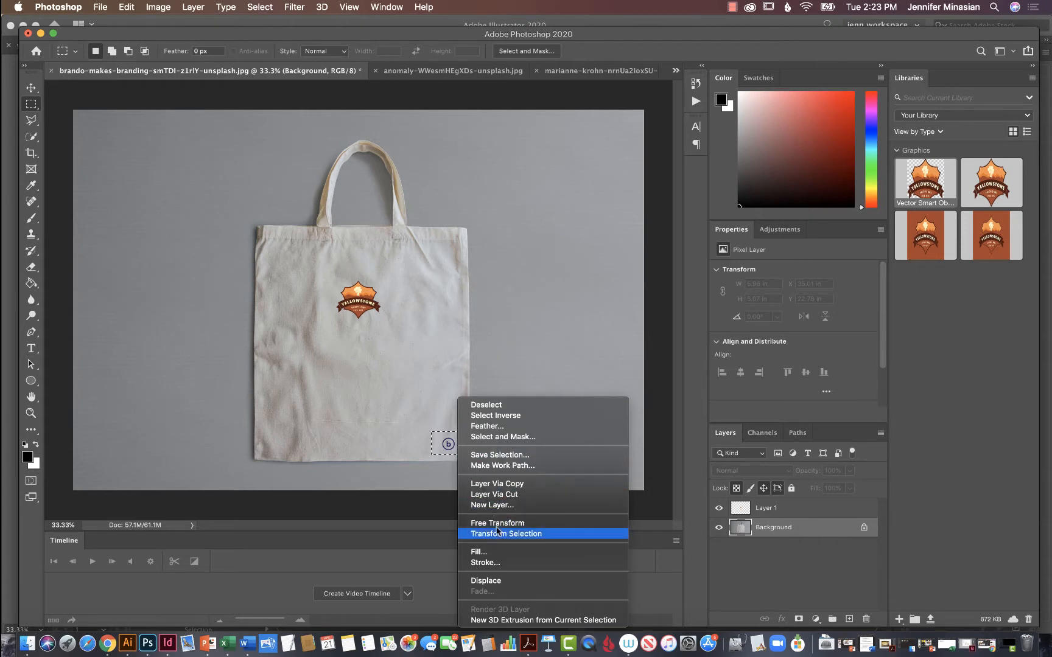
click(526, 552)
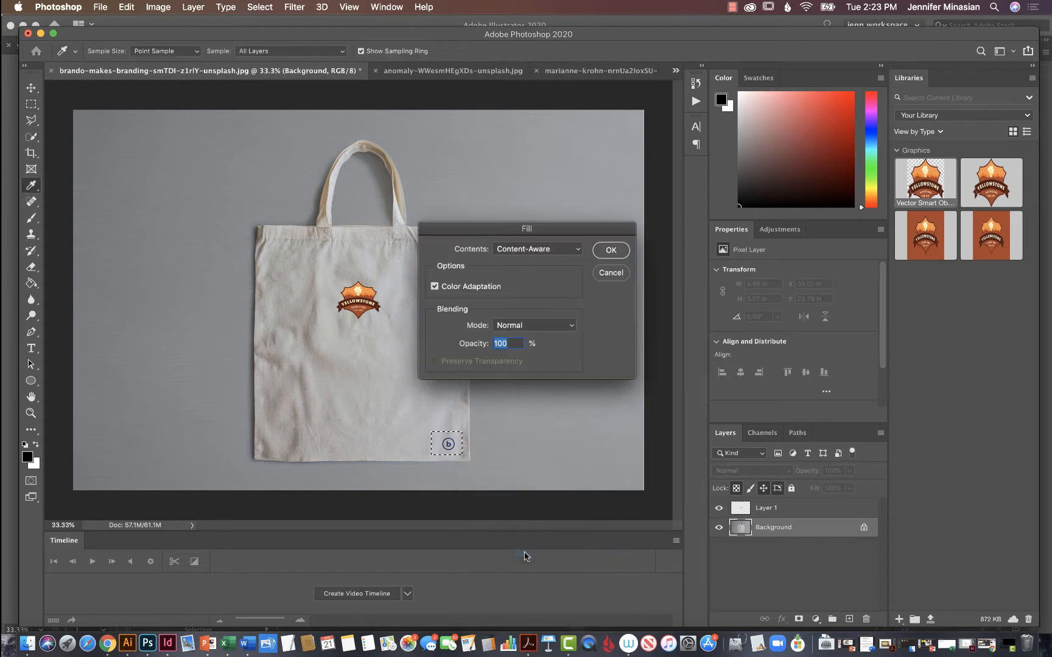
click(572, 255)
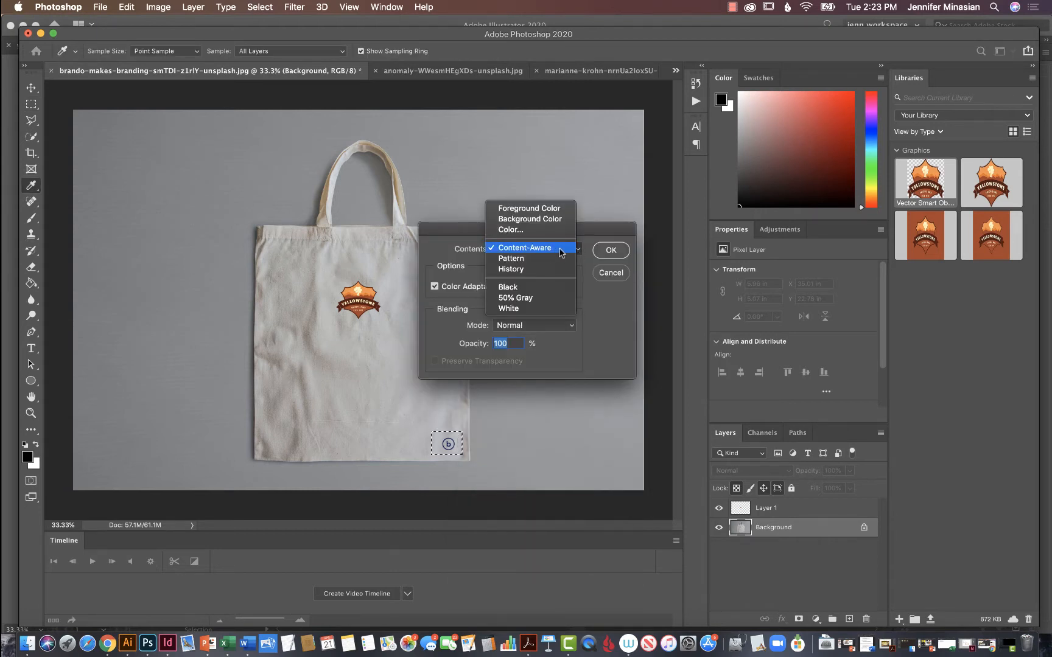
click(563, 250)
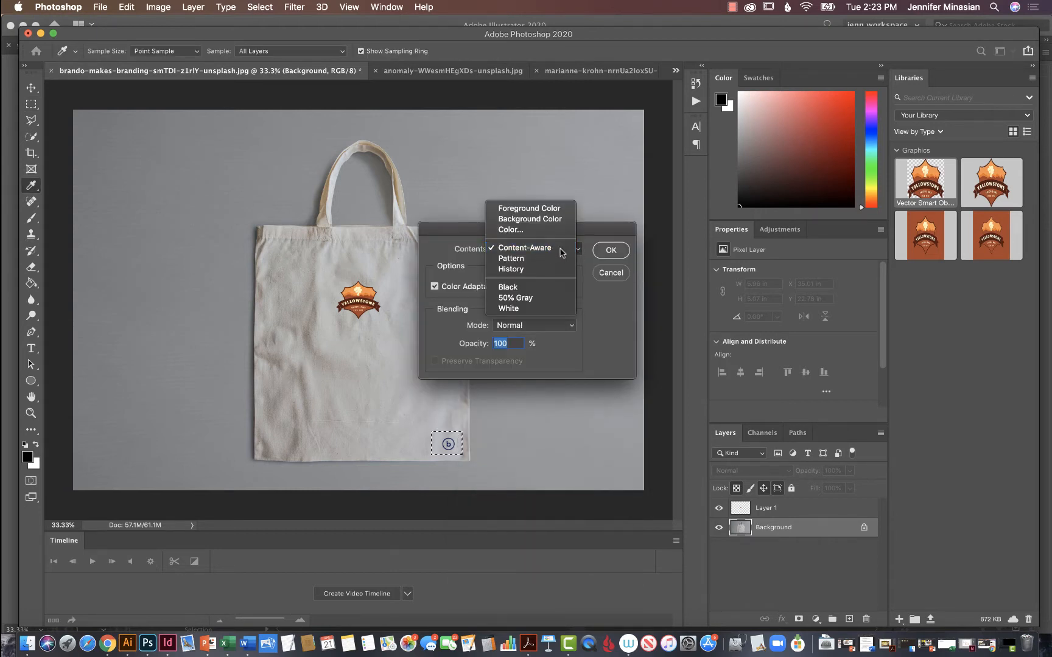
click(608, 249)
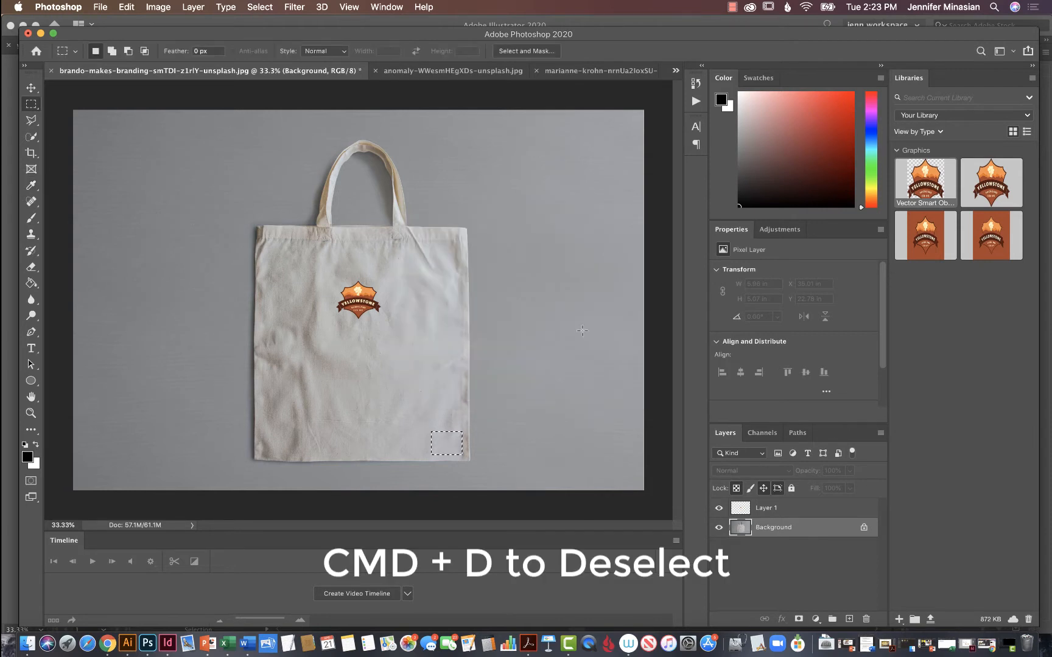
key(super+d)
Enlarge the Yellowstone logo proportionally to about 18.1 by 15.4 in and center it on the body of the tote bag.
click(33, 90)
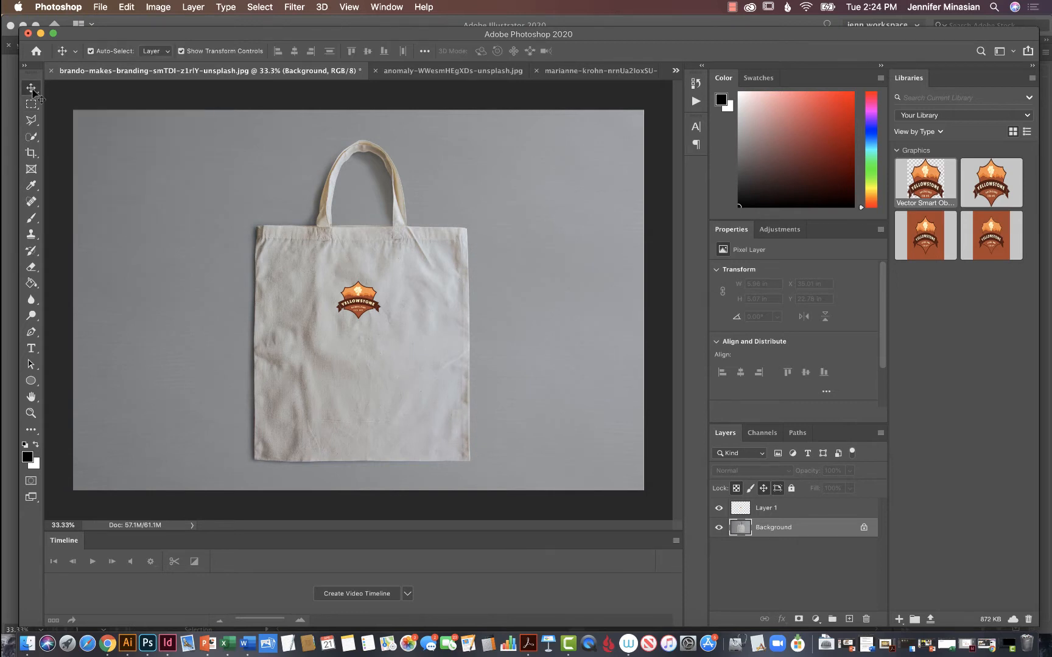
click(362, 303)
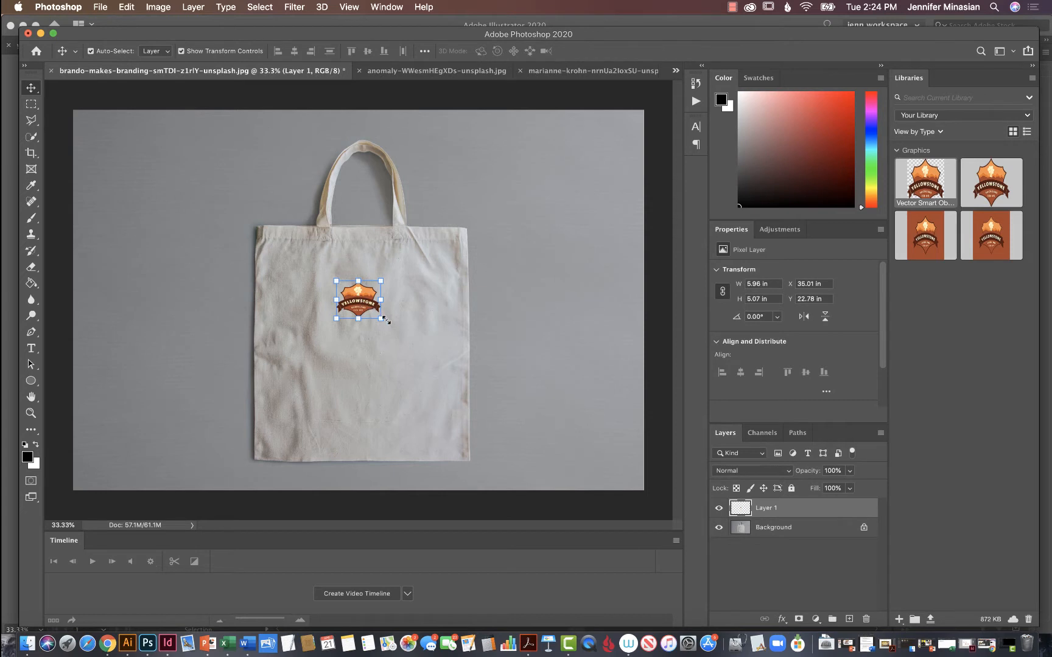
drag(381, 318, 444, 373)
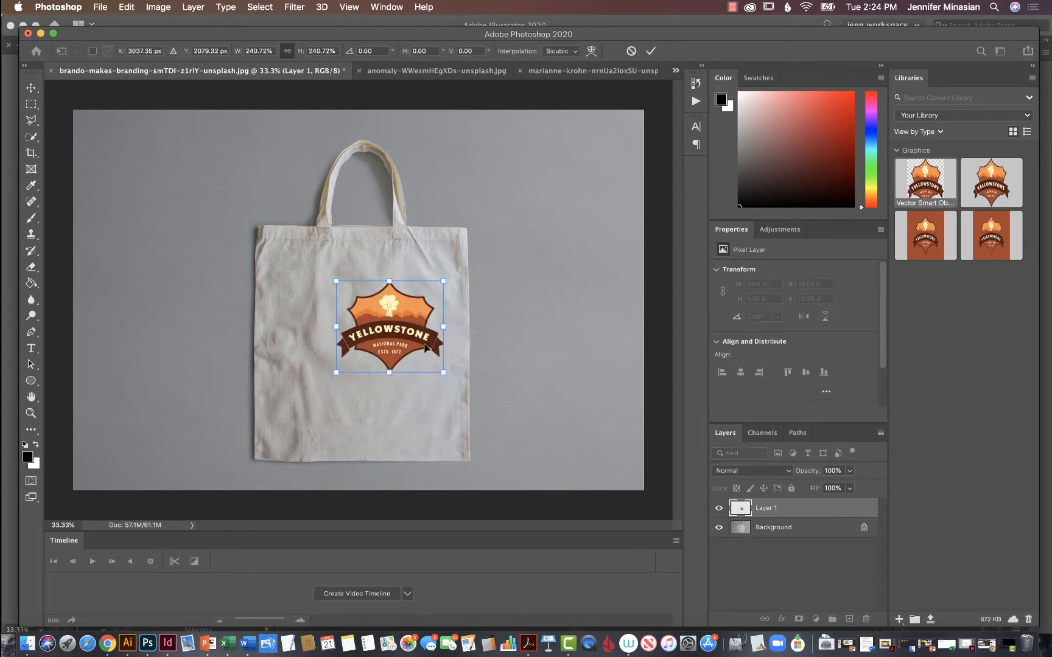
drag(415, 326, 385, 338)
drag(416, 379, 436, 396)
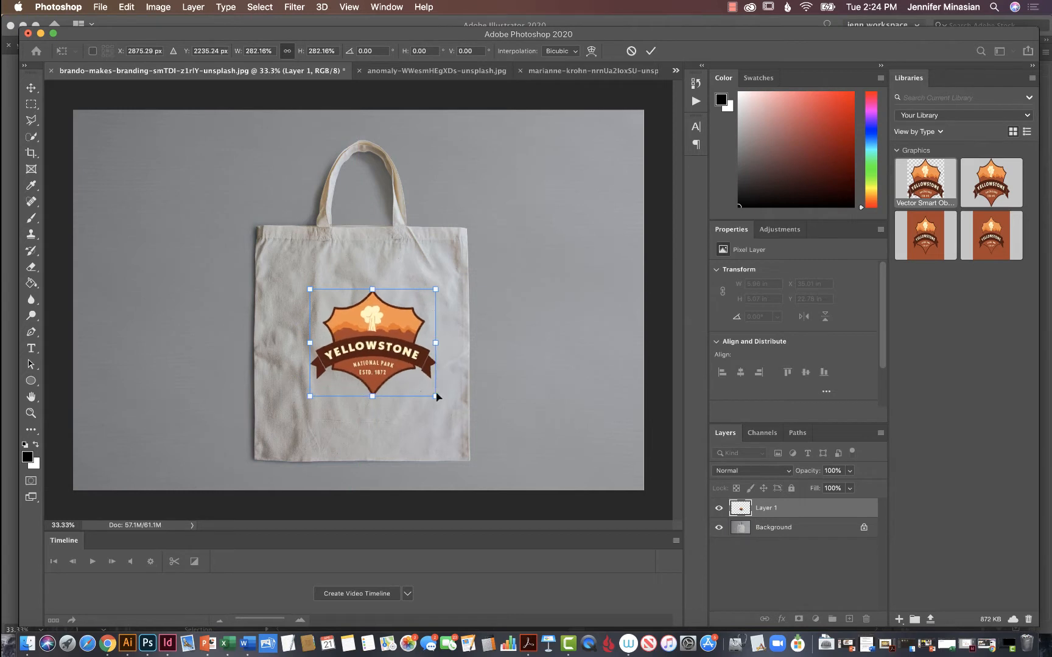
drag(397, 355, 388, 358)
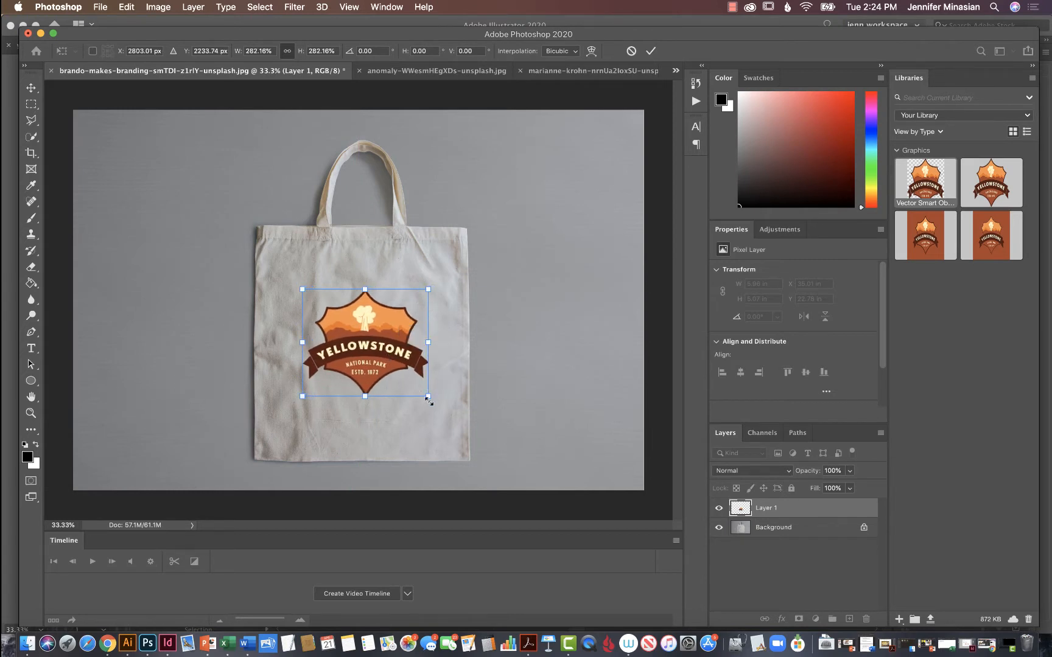
drag(428, 401, 438, 406)
drag(388, 360, 381, 356)
key(Return)
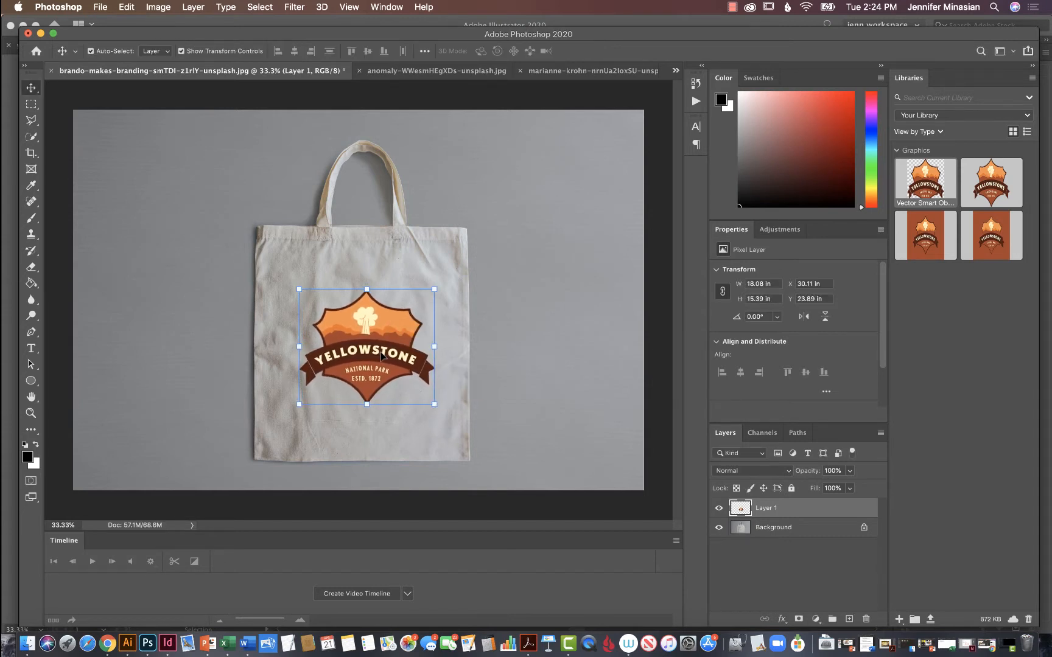
Distort the Yellowstone logo by pulling its upper corners slightly outward and up and shifting its lower corners slightly up.
click(467, 348)
click(399, 348)
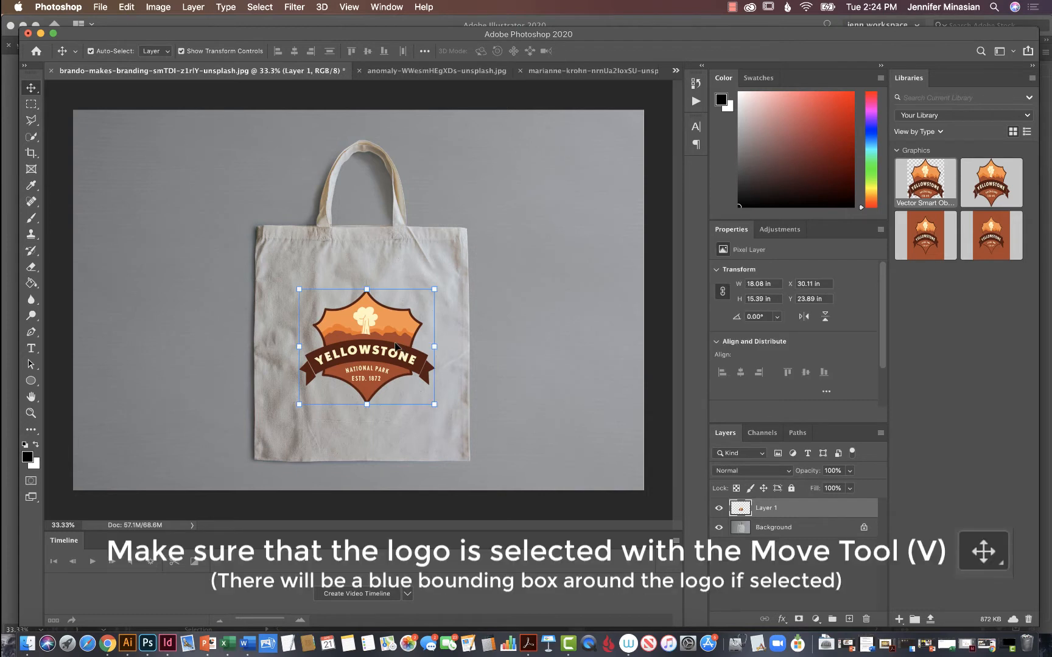
click(131, 8)
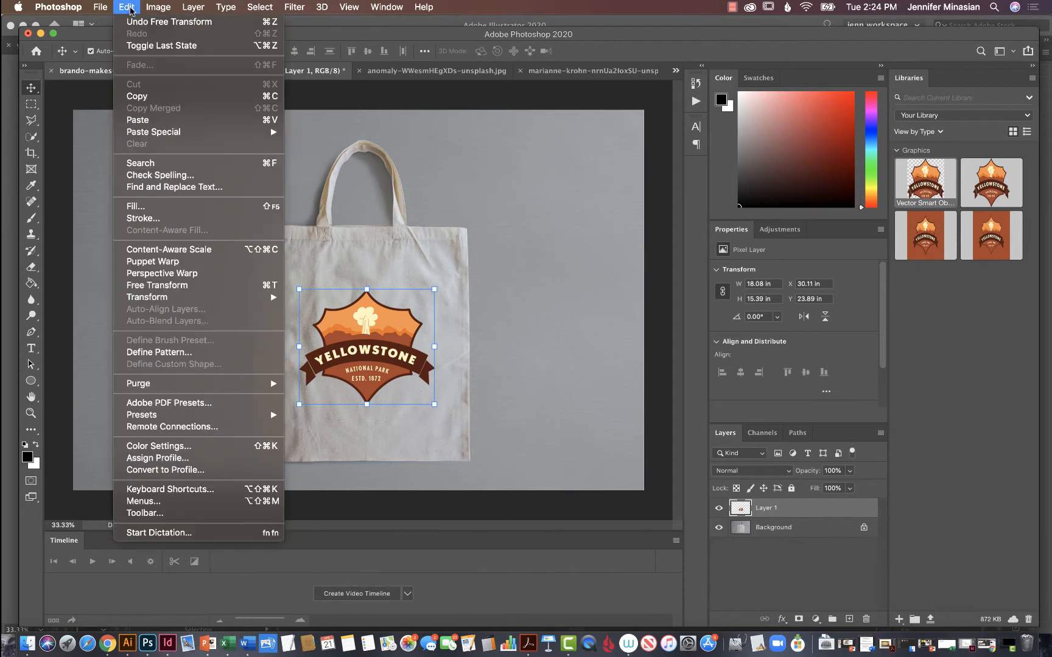
mouse_move(188, 298)
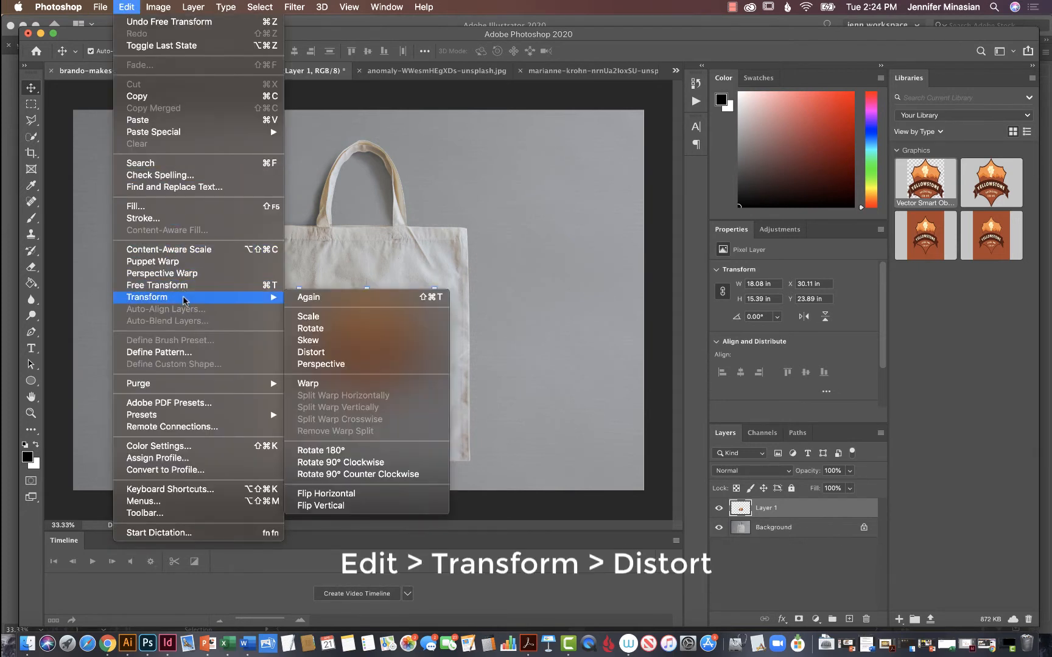
click(356, 356)
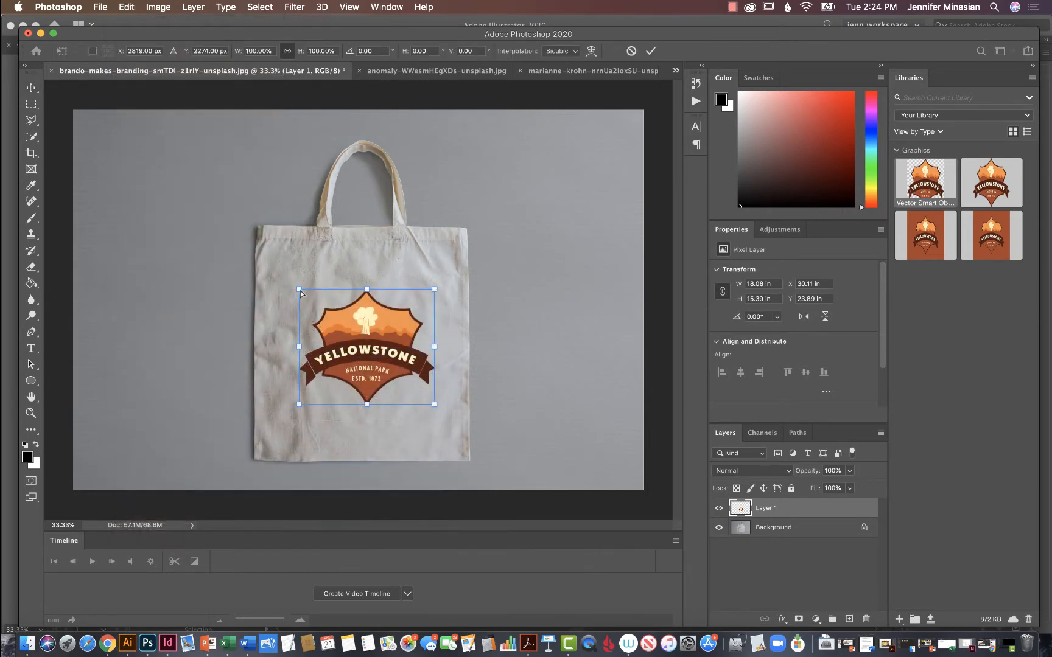
drag(300, 293, 296, 289)
drag(435, 291, 435, 283)
drag(437, 403, 435, 407)
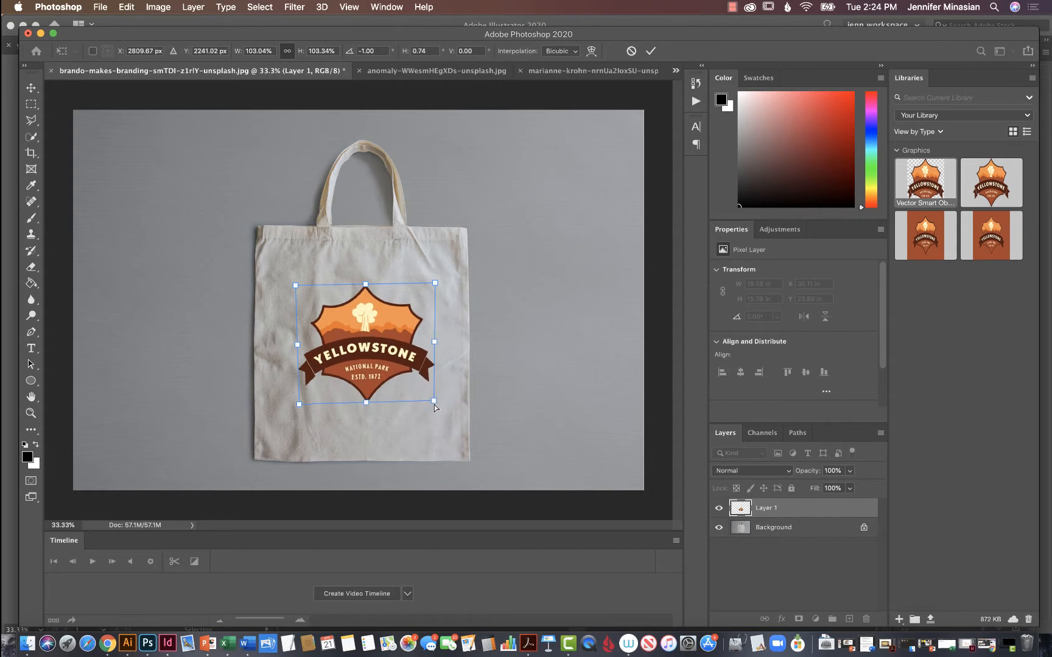
drag(299, 406, 295, 401)
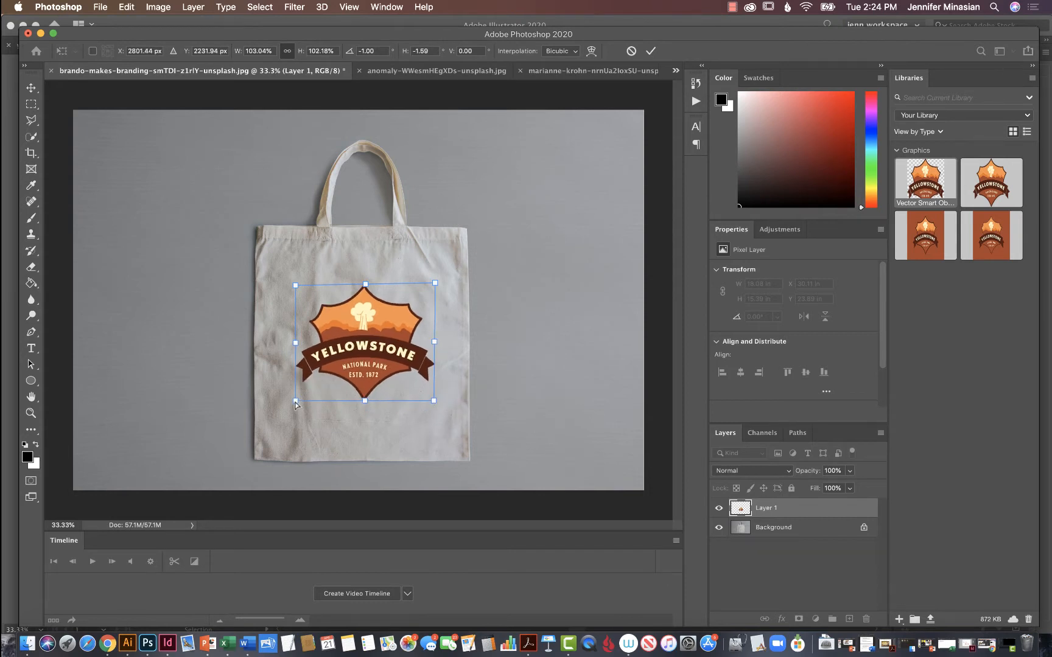
Lower the logo's upper edge, fine-tune its corners to fit the bag, and apply the distortion at about 103.5% width and 95.7% height.
drag(366, 286, 366, 290)
drag(436, 288, 436, 291)
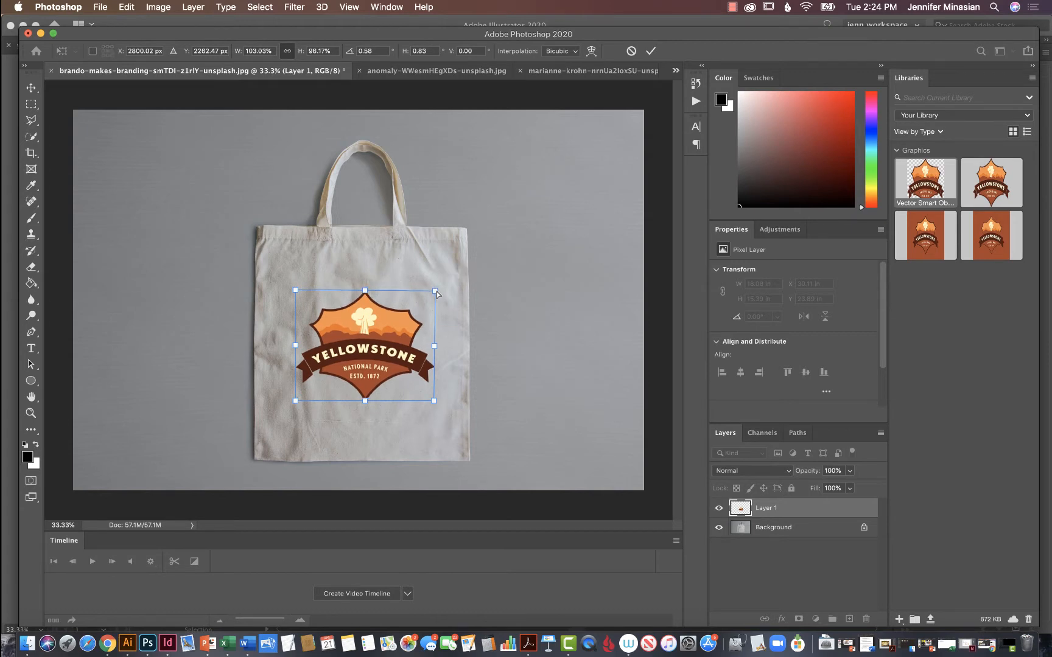
drag(296, 293, 296, 296)
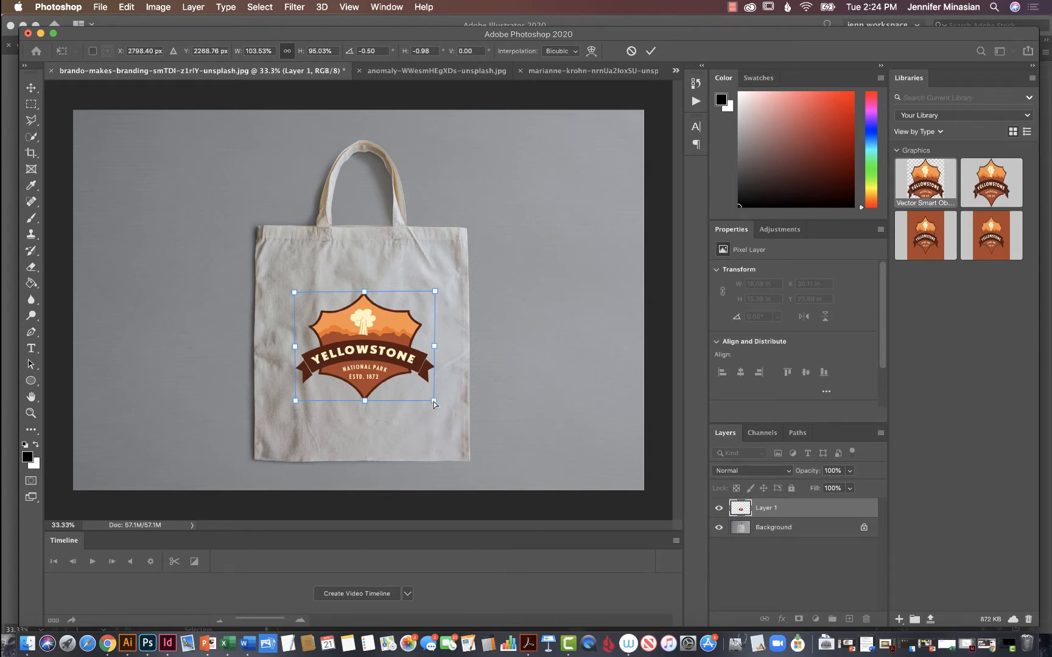
drag(433, 403, 432, 402)
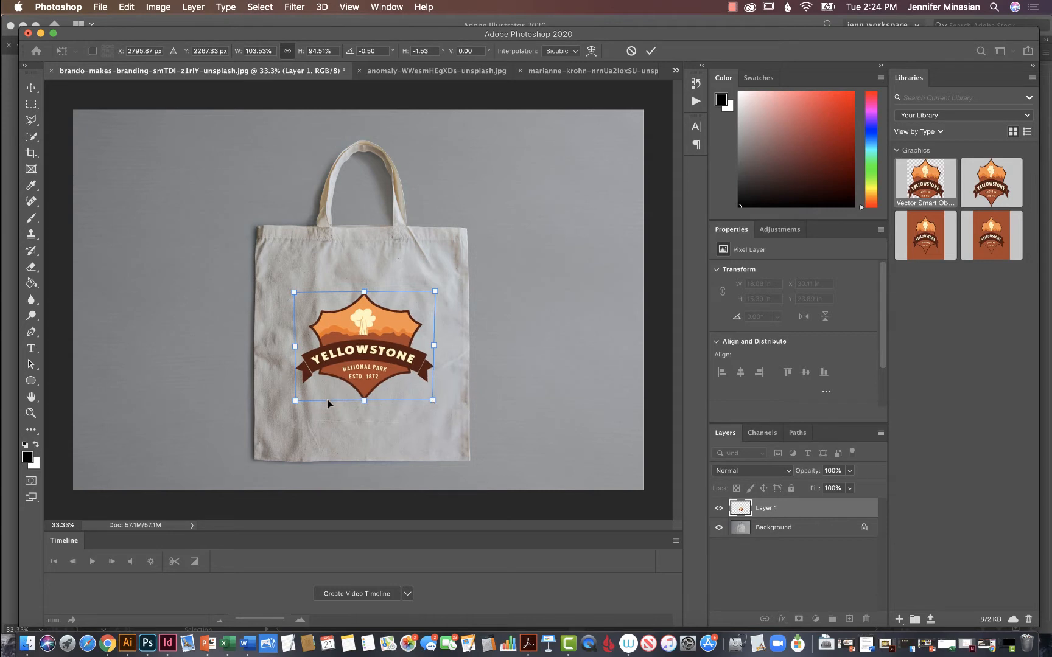
drag(296, 402, 298, 404)
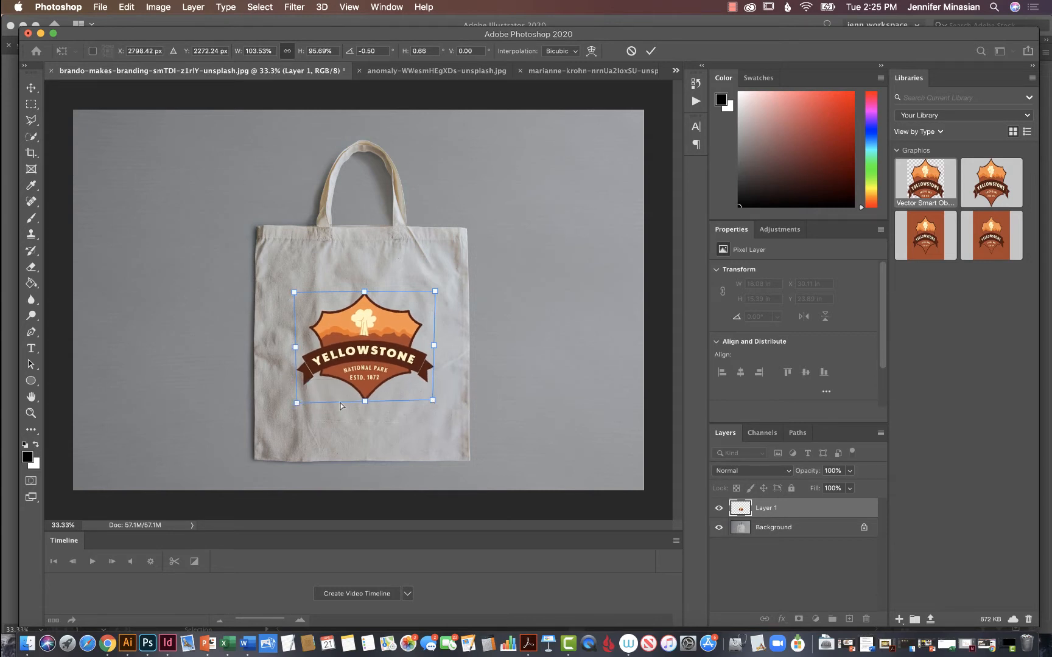
drag(433, 401, 434, 400)
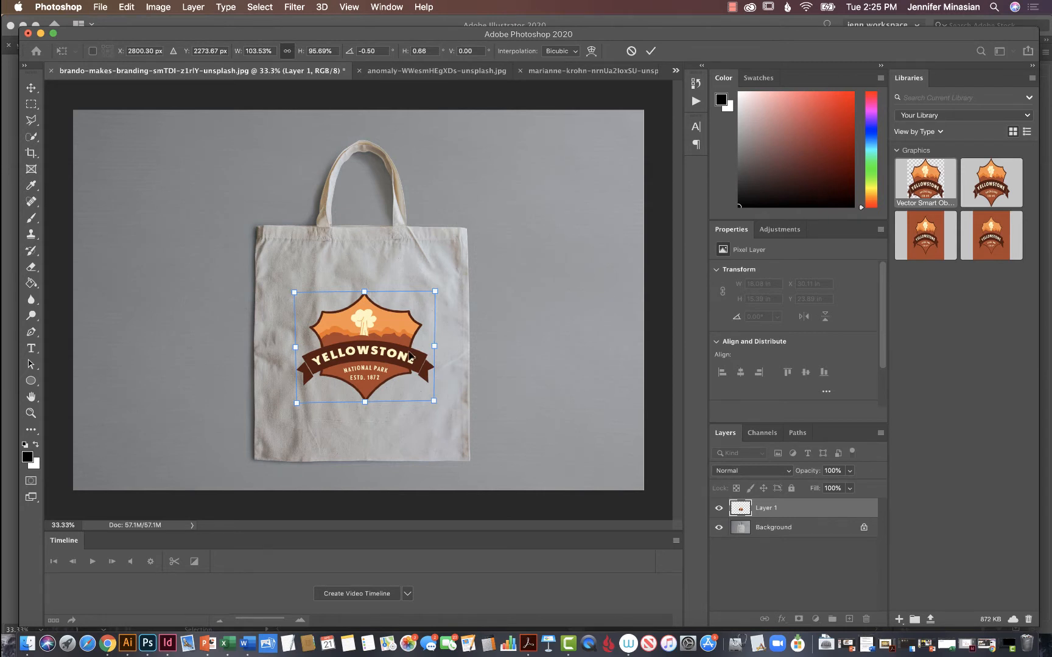
key(Return)
click(544, 331)
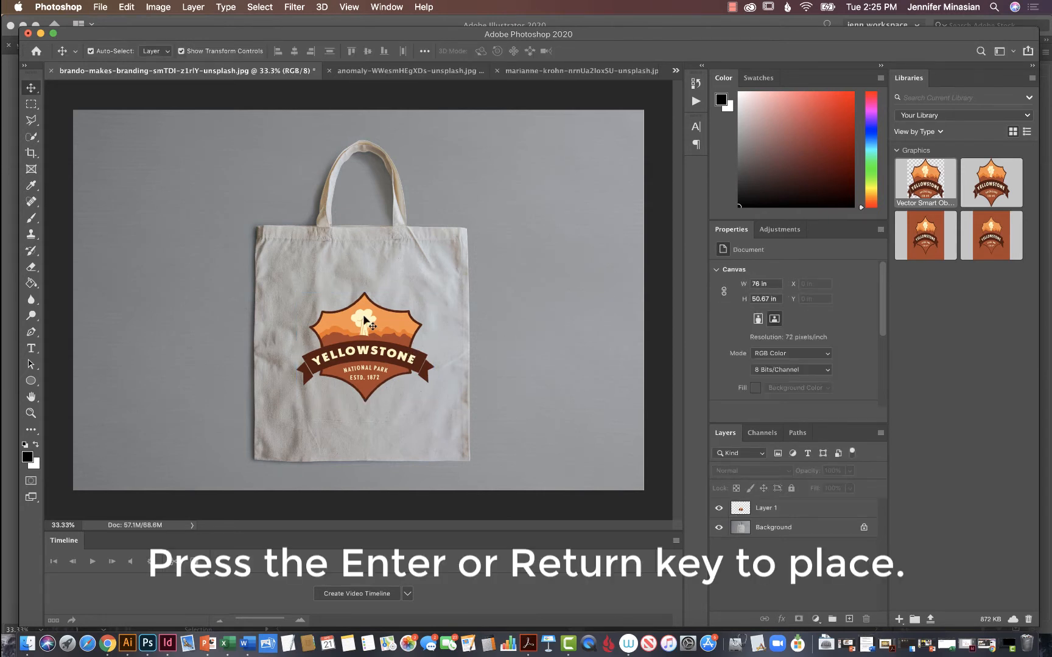
Shift the logo slightly left on the tote bag to about X 28.79 in, Y 24.24 in, and duplicate its layer.
drag(366, 321, 359, 324)
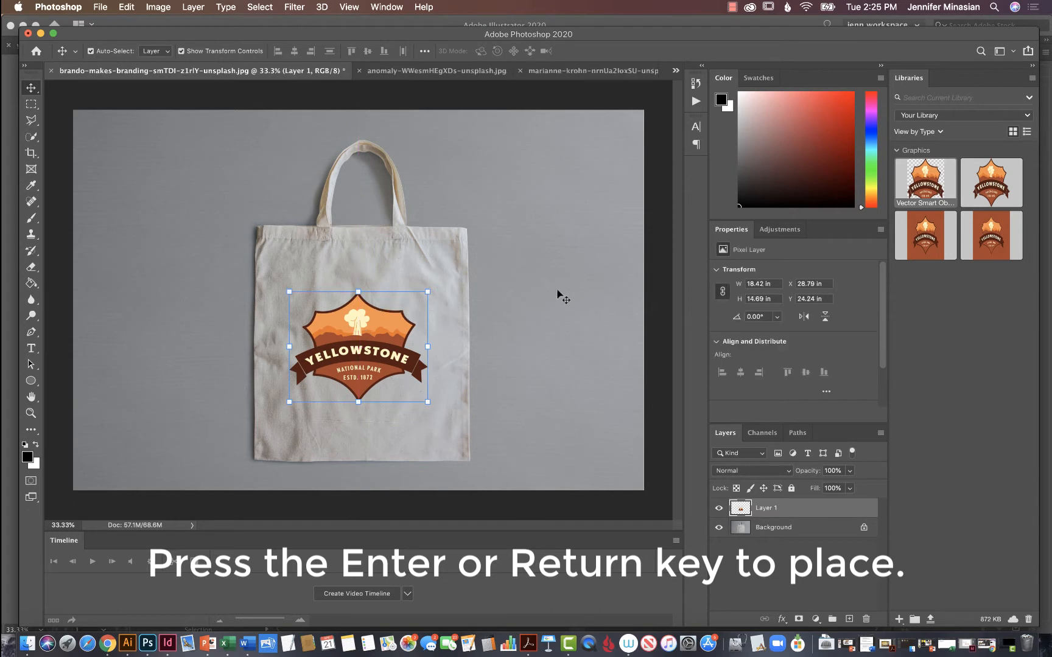
click(568, 293)
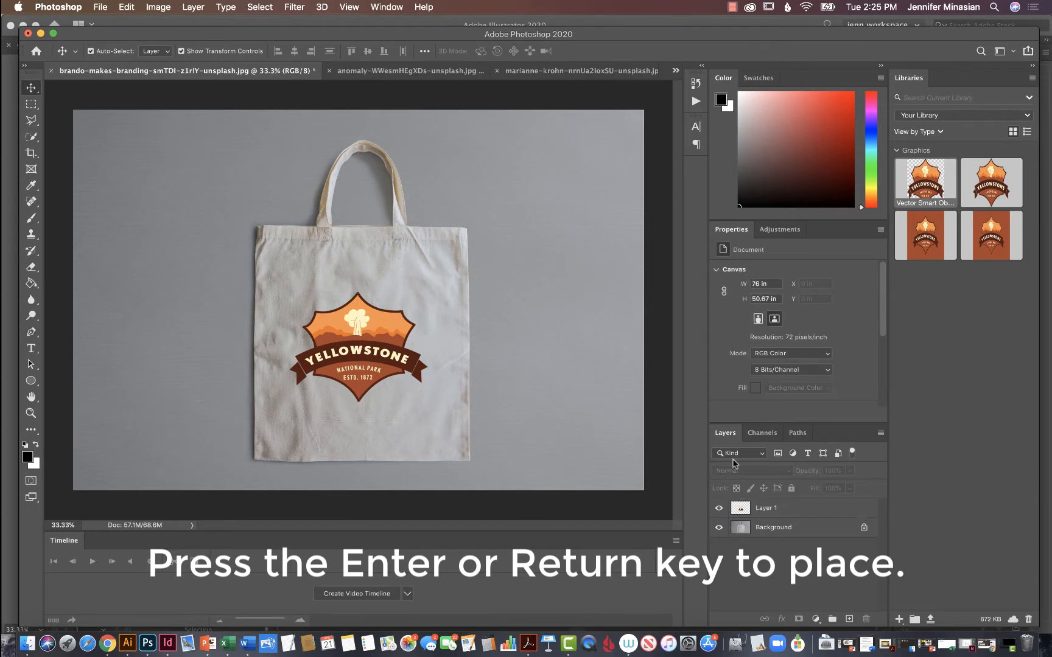
click(835, 513)
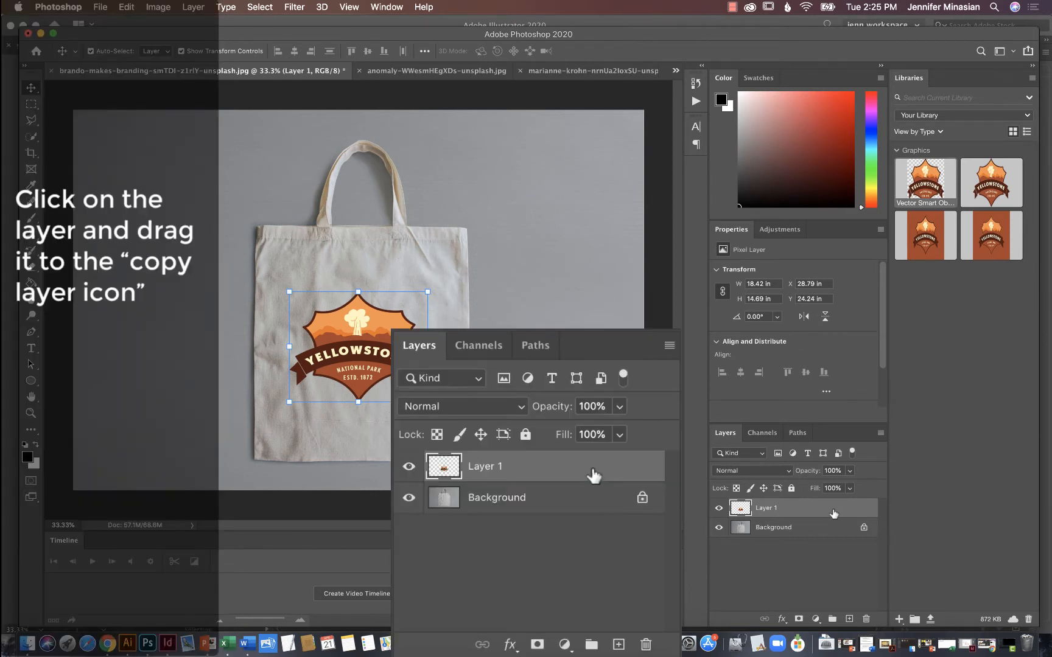
drag(834, 513, 849, 619)
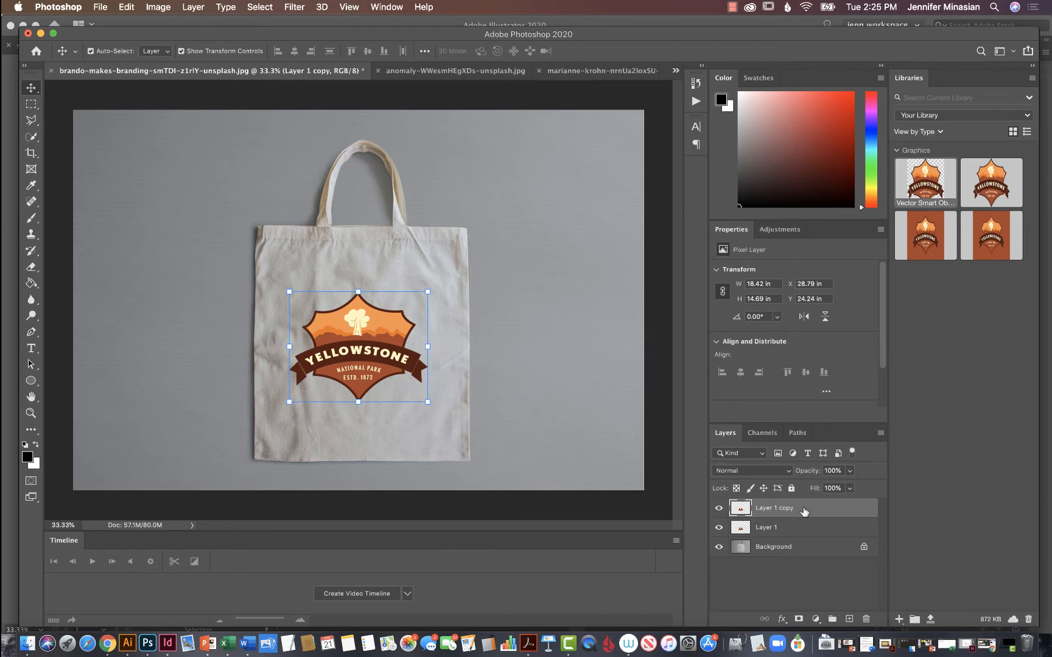
Set the duplicated logo layer's blend mode to Darken and its opacity to 71%.
click(789, 472)
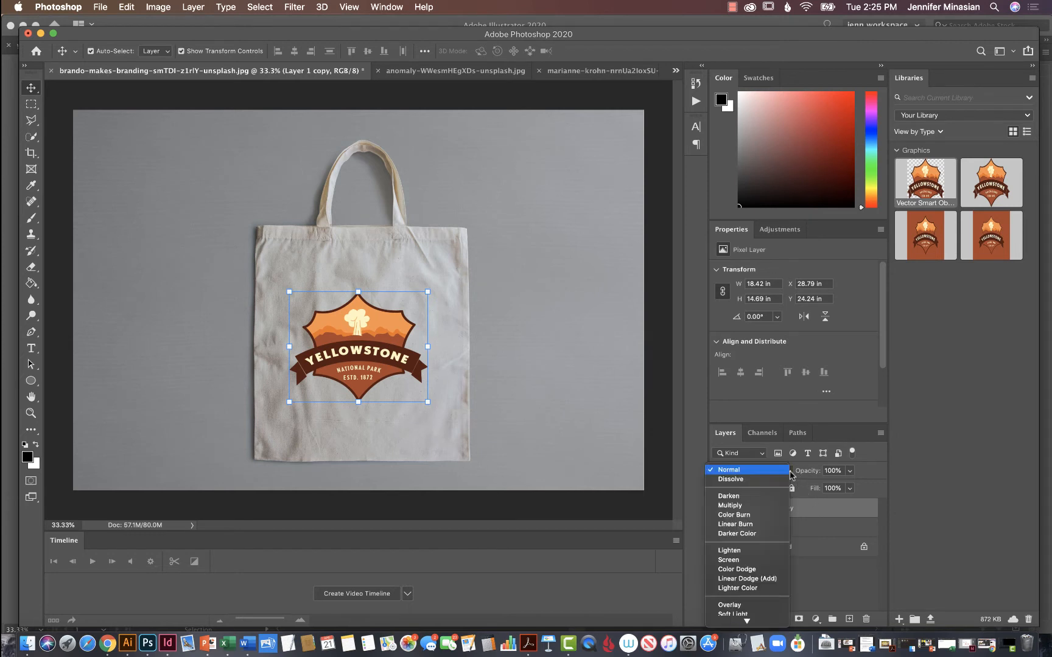
click(759, 500)
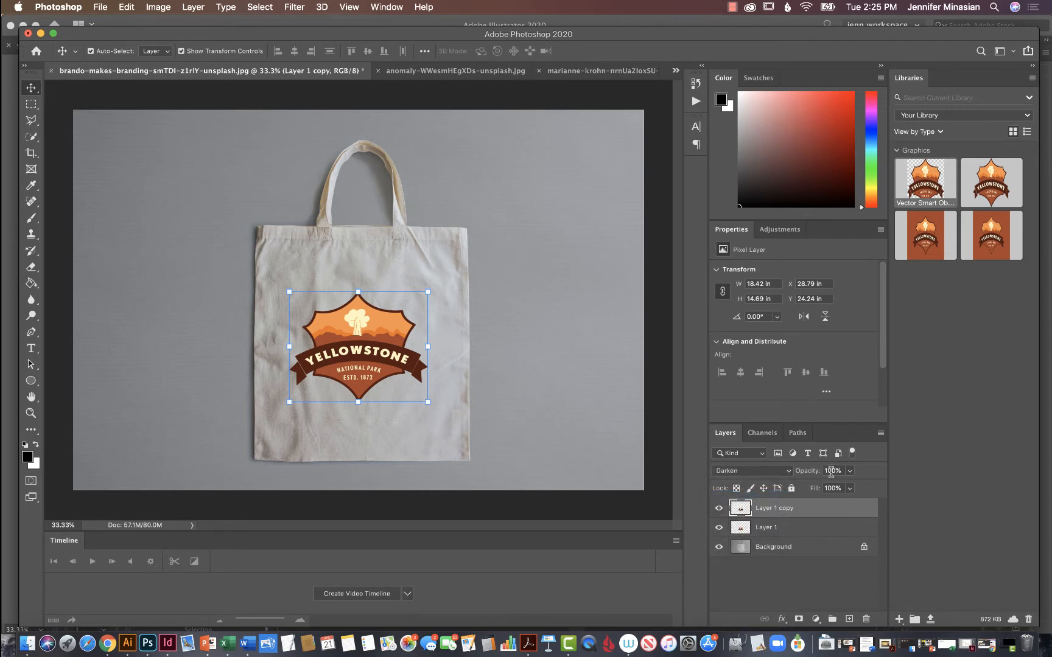
click(831, 471)
text(71)
key(Return)
Add a Bevel & Emboss effect with Texture to the duplicated logo layer, using the brown pattern from the Grass group.
double_click(840, 511)
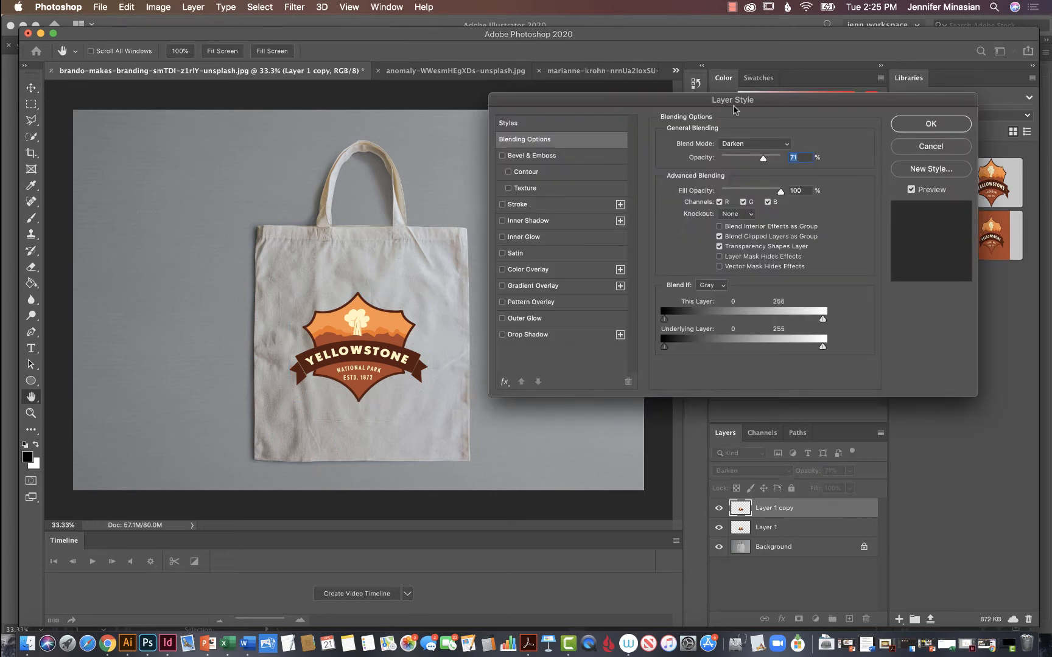
click(550, 159)
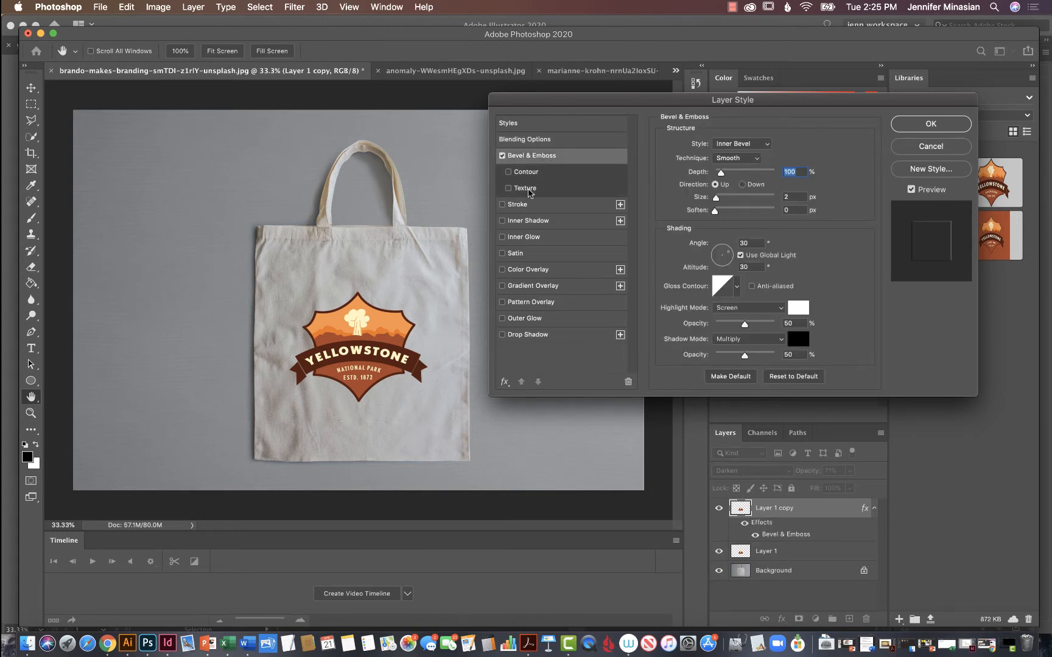
click(529, 193)
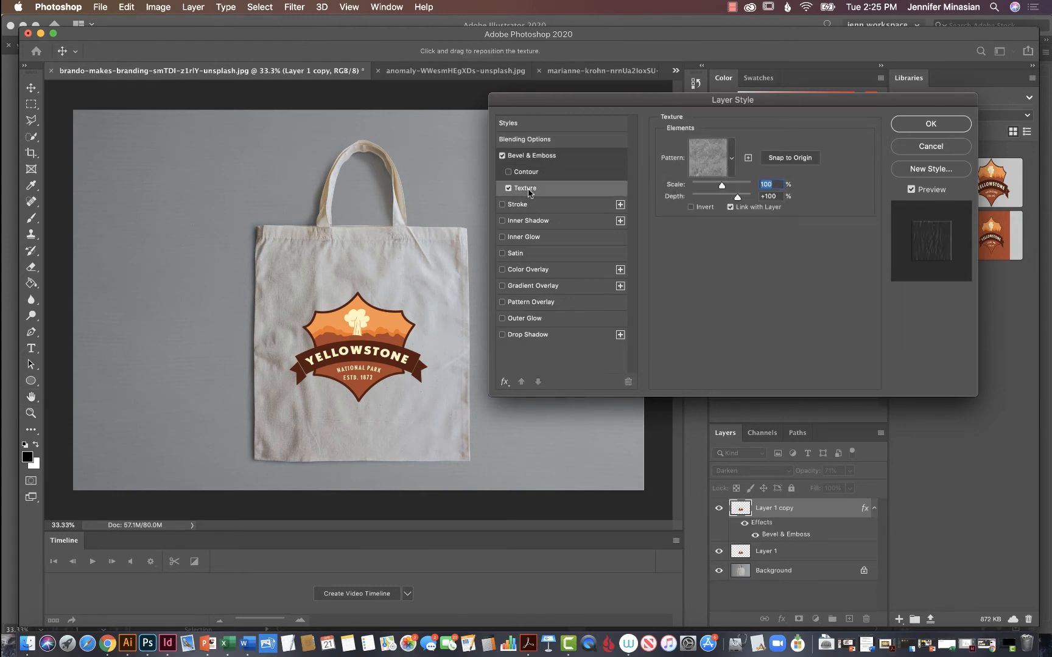
click(732, 160)
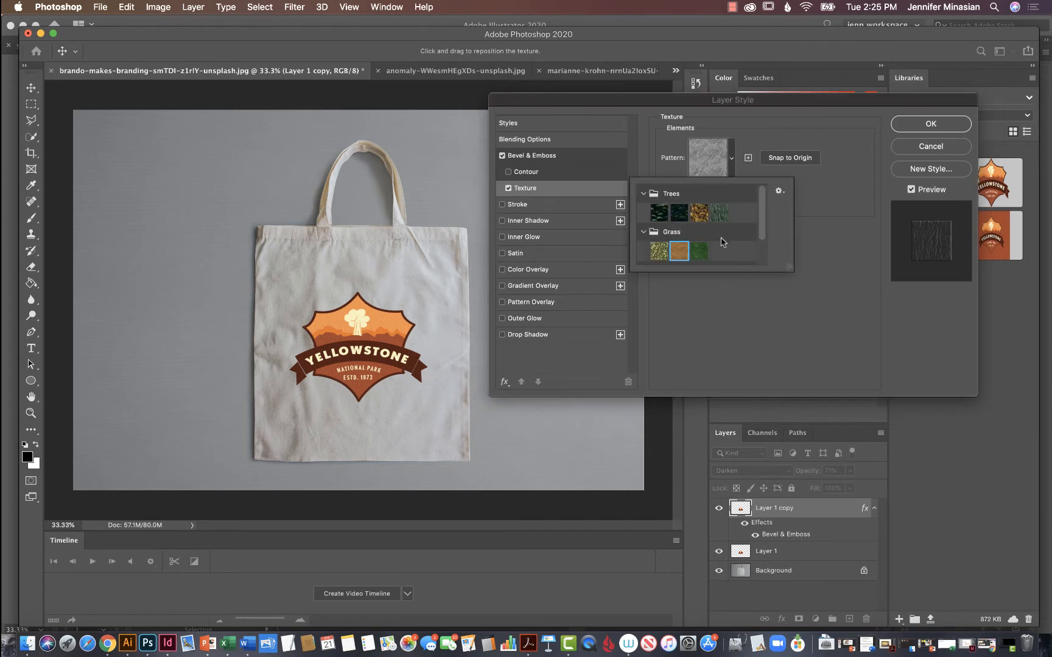
click(644, 235)
click(643, 193)
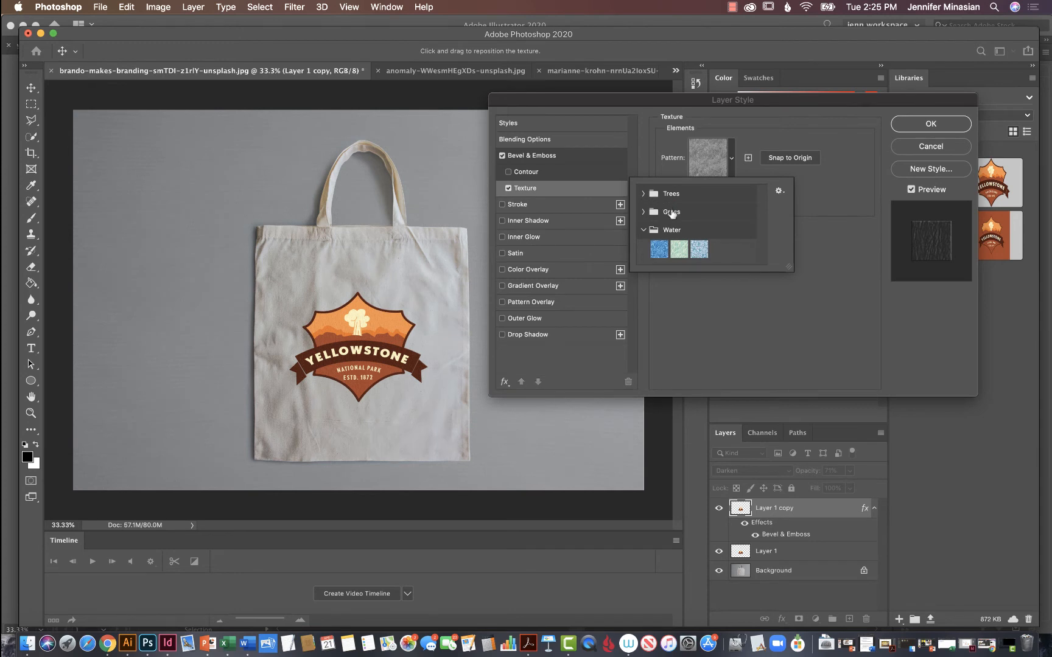
click(643, 230)
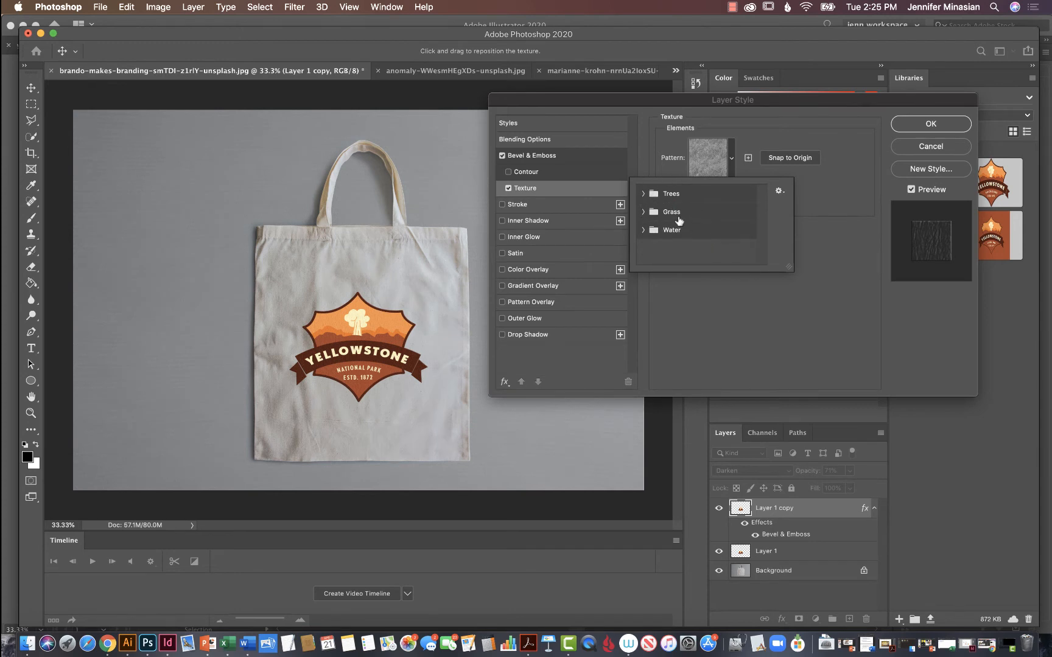
click(643, 212)
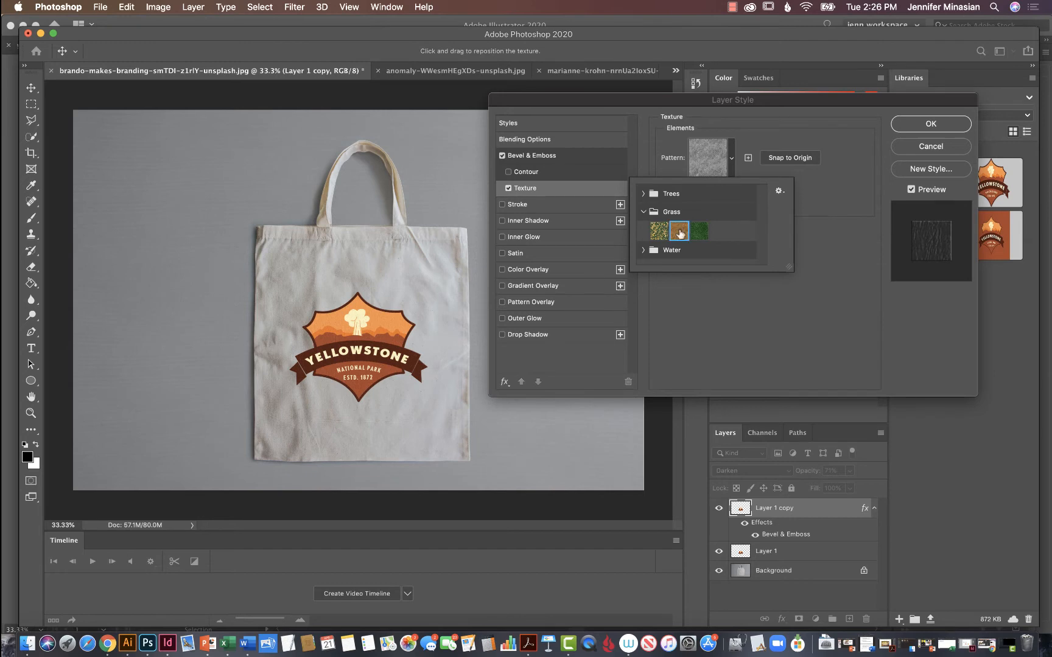
click(924, 124)
click(925, 123)
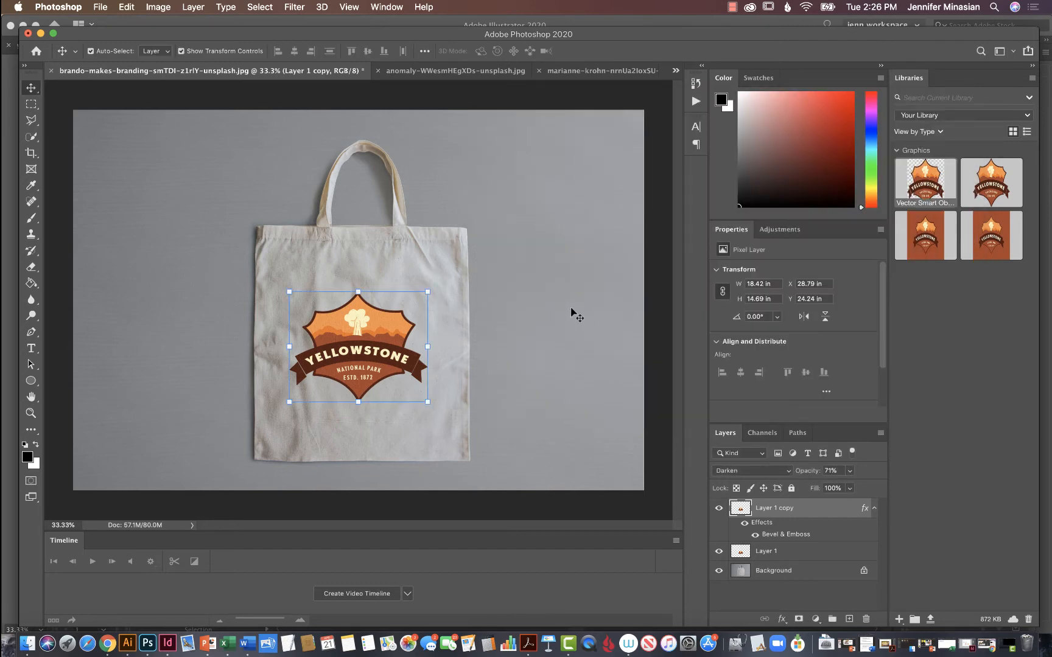
Set the opacity of the original logo layer, Layer 1, to 41% and deselect it.
key(super+equal)
key(super+equal)
key(super+equal)
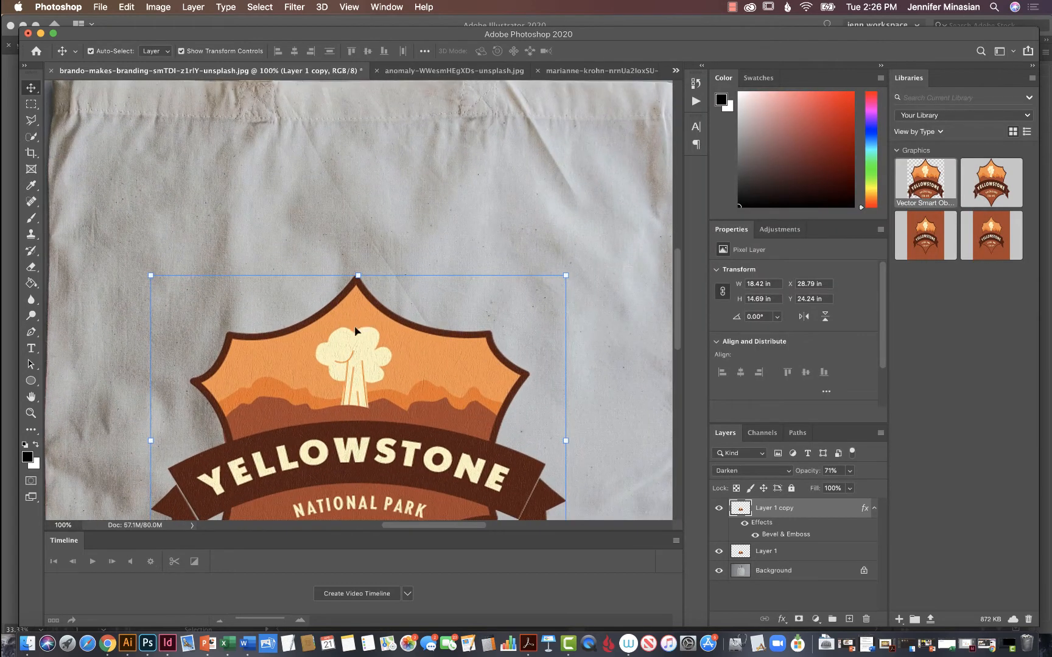
key(super+minus)
key(super+minus)
key(super+minus)
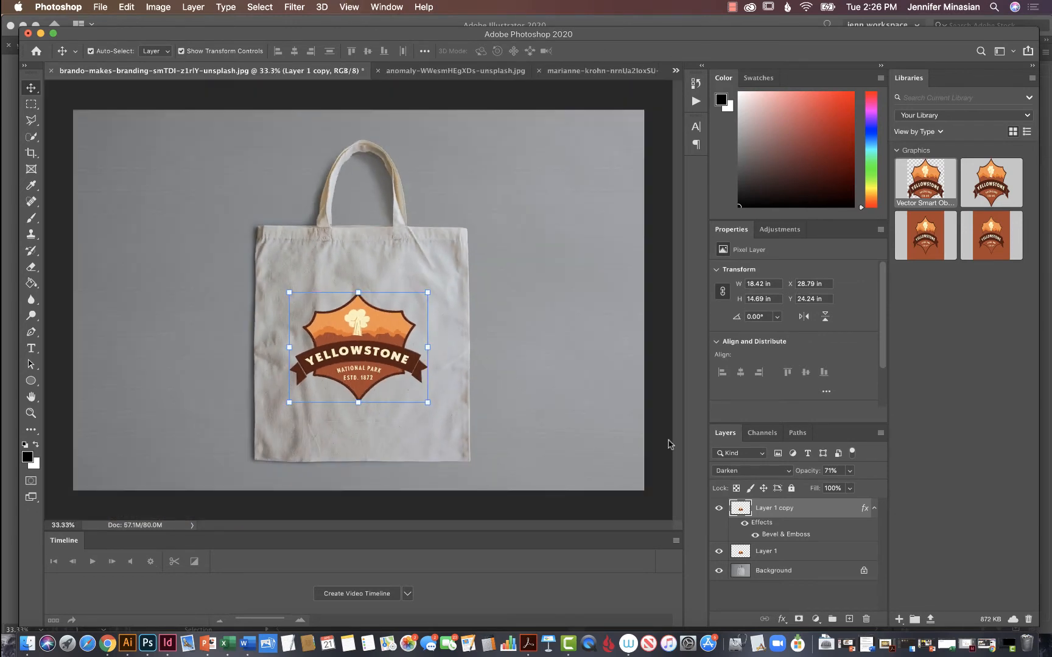
click(814, 557)
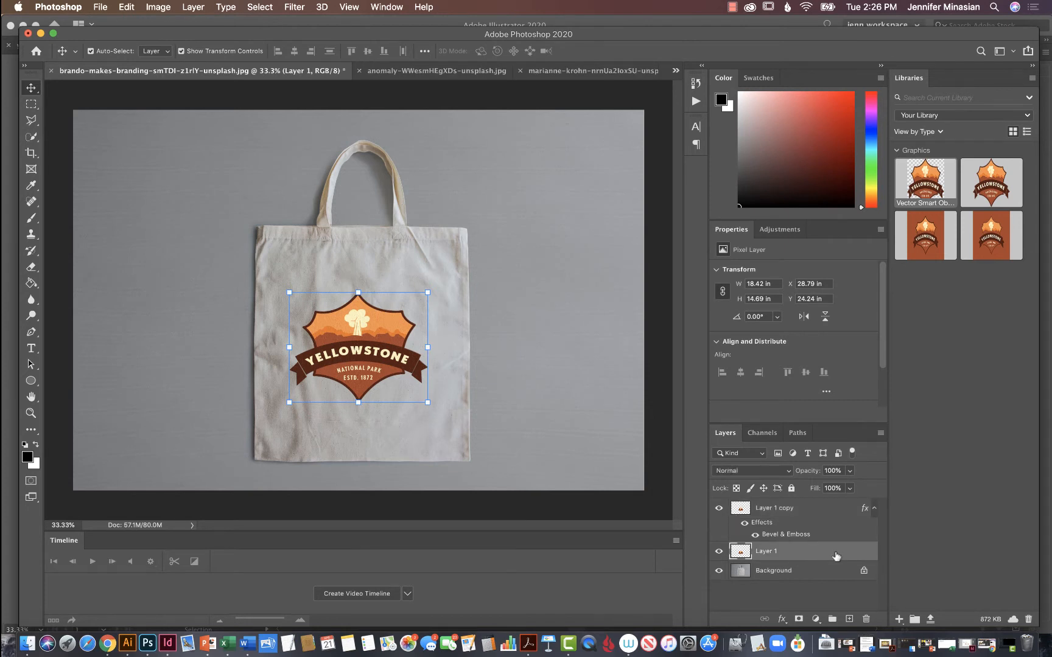
click(831, 471)
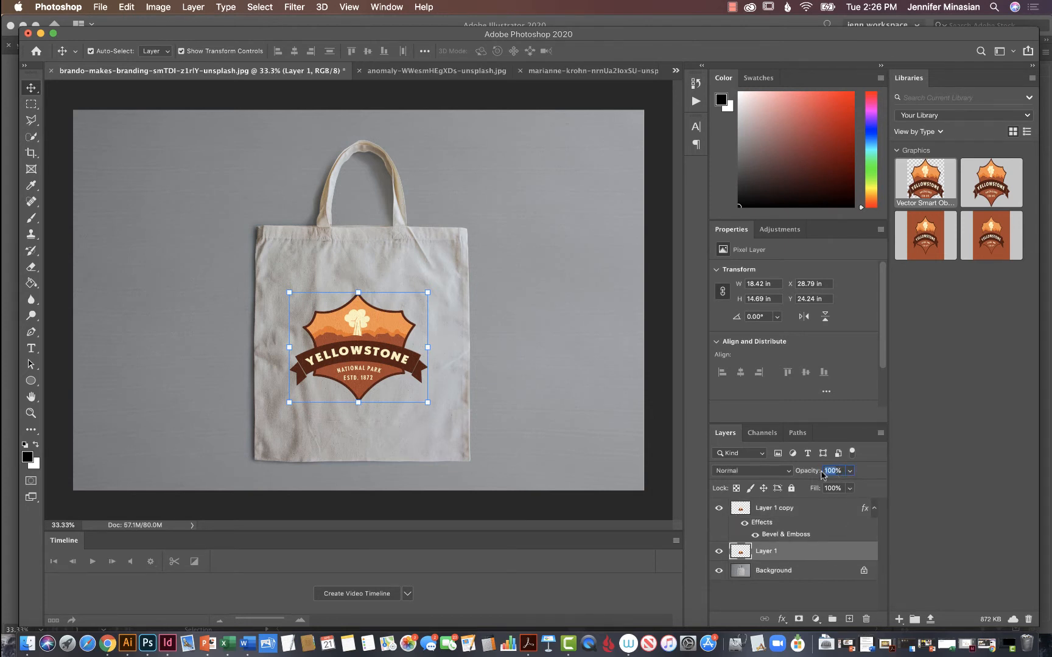
text(41)
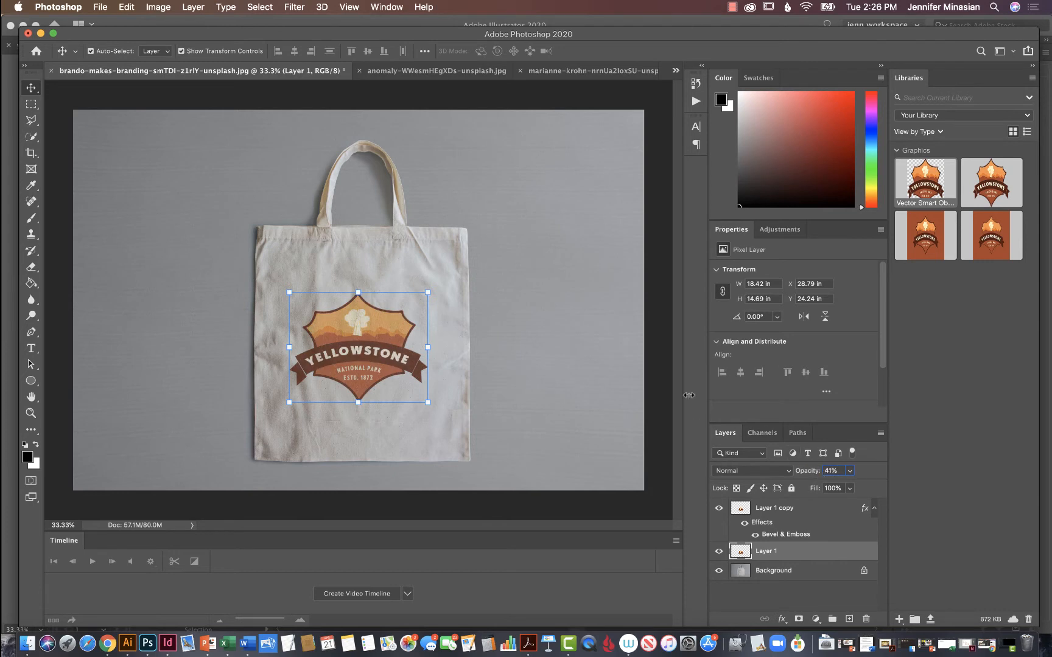
key(Return)
click(659, 386)
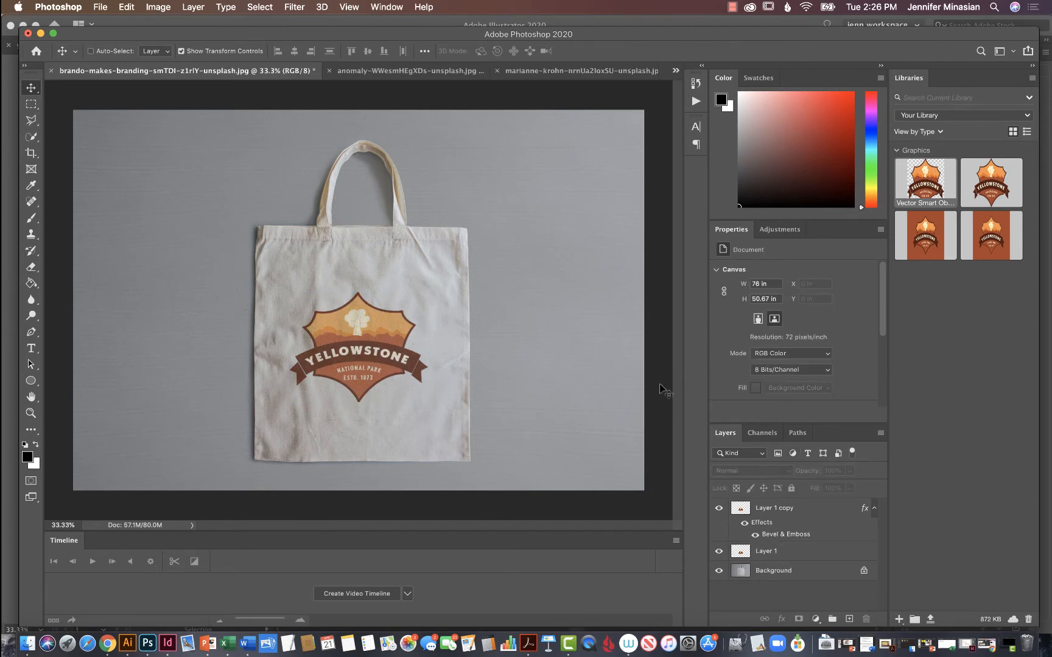
Examine up close how the textured logo blends with the tote bag's fabric.
key(super+plus)
key(super+plus)
scroll(502, 358, down, 3)
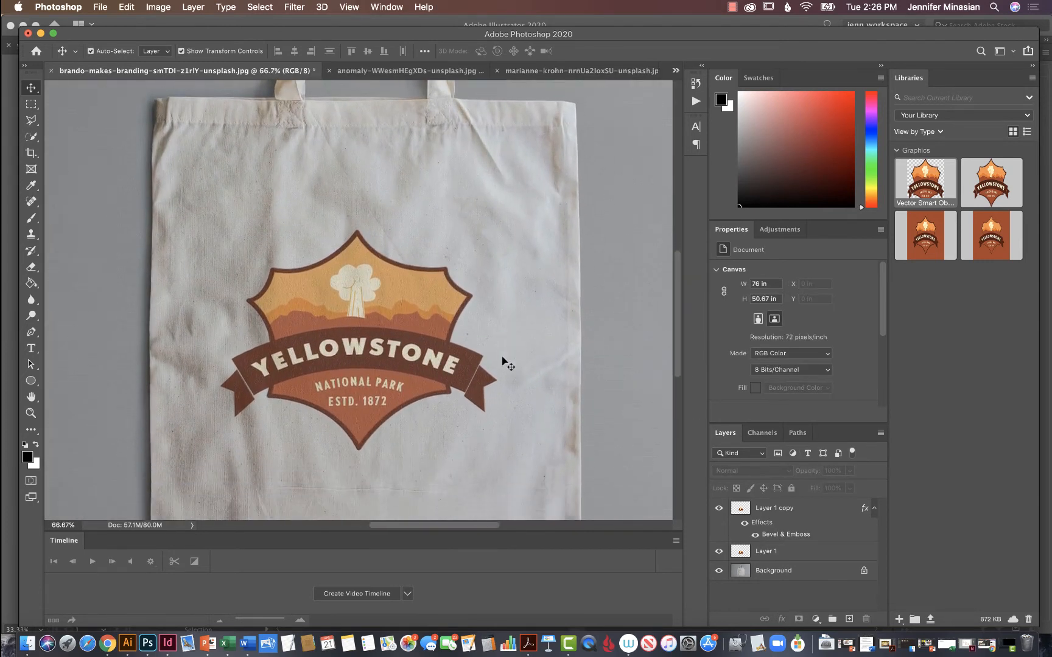
scroll(504, 359, down, 2)
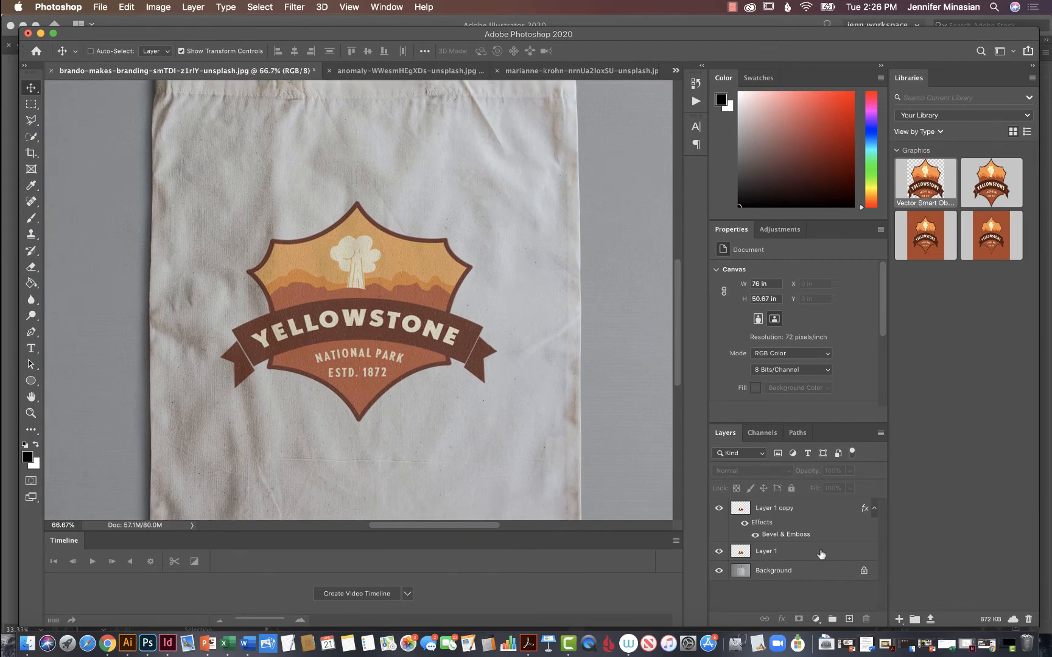
key(super+minus)
key(super+minus)
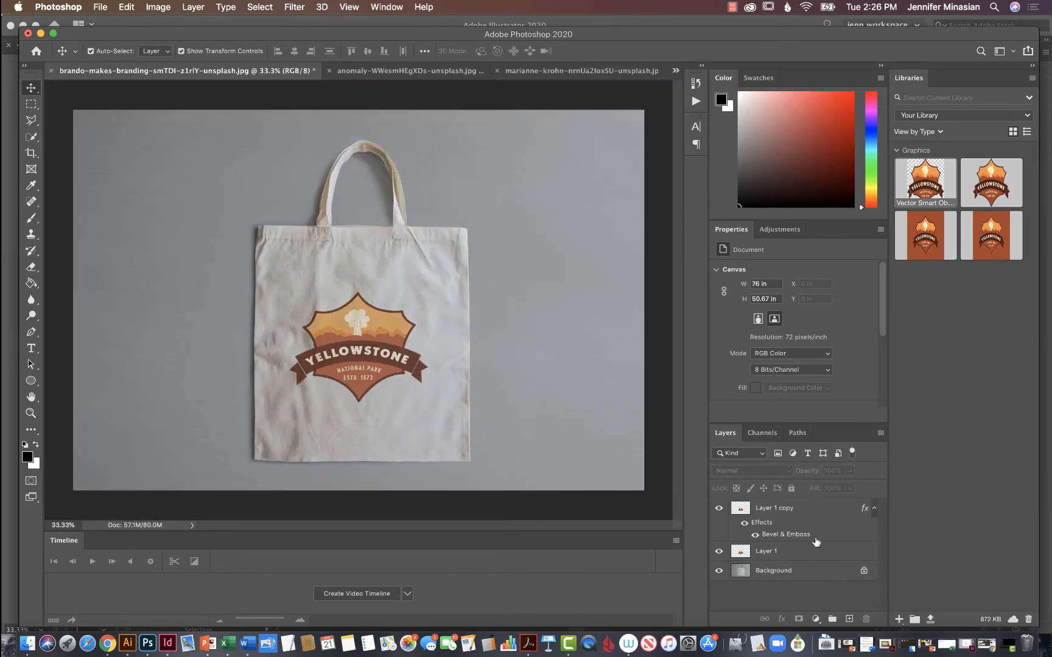
Set the opacity of the tote bag's original logo layer, Layer 1, to 58% and deselect it.
click(834, 557)
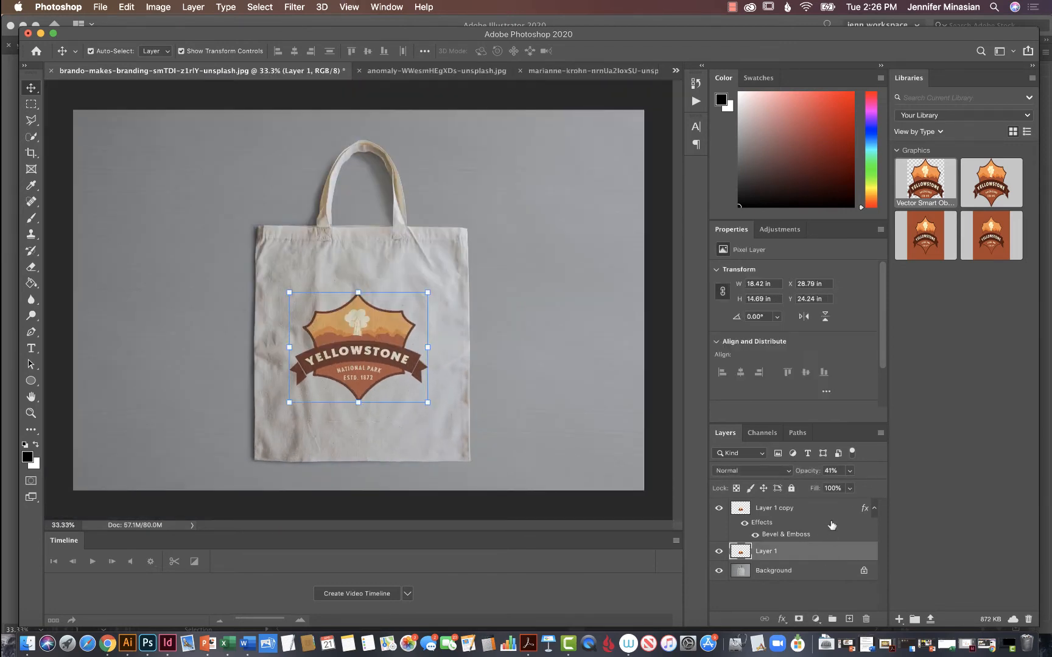
click(837, 469)
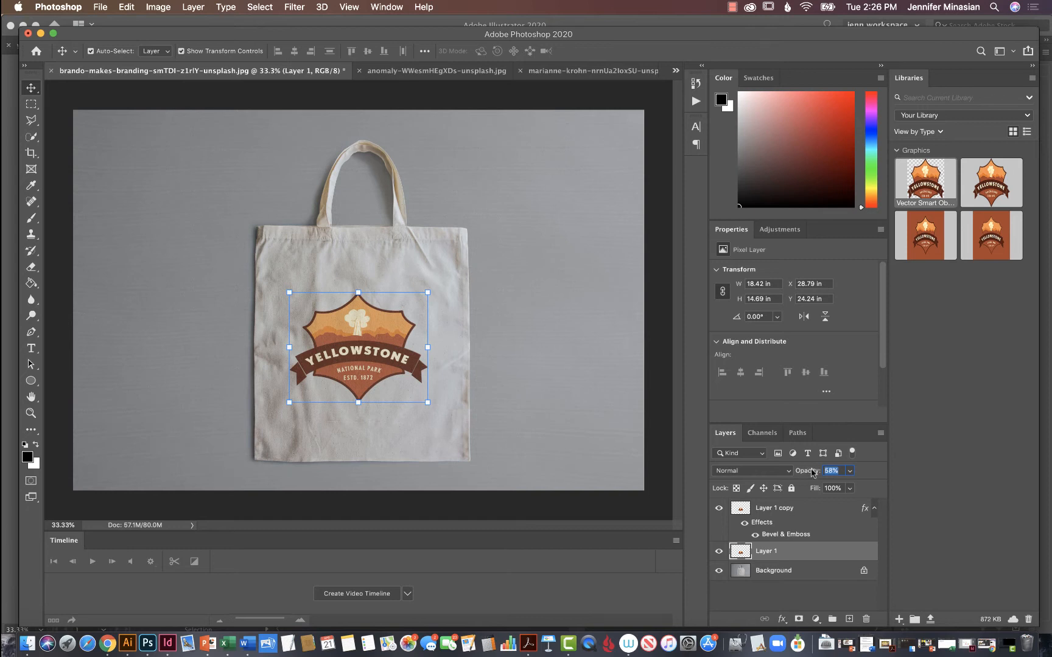
click(659, 339)
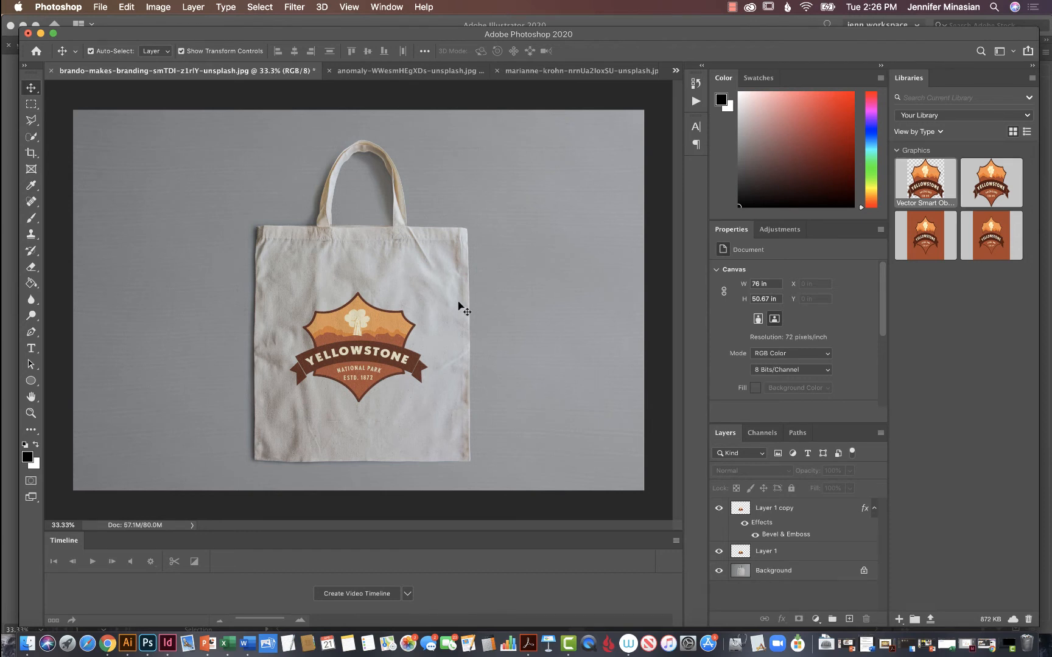
Save the tote bag mockup as tote_brando-makes-branding-unsplash.psd and save a JPEG copy under the same name in the photoshop folder.
click(99, 7)
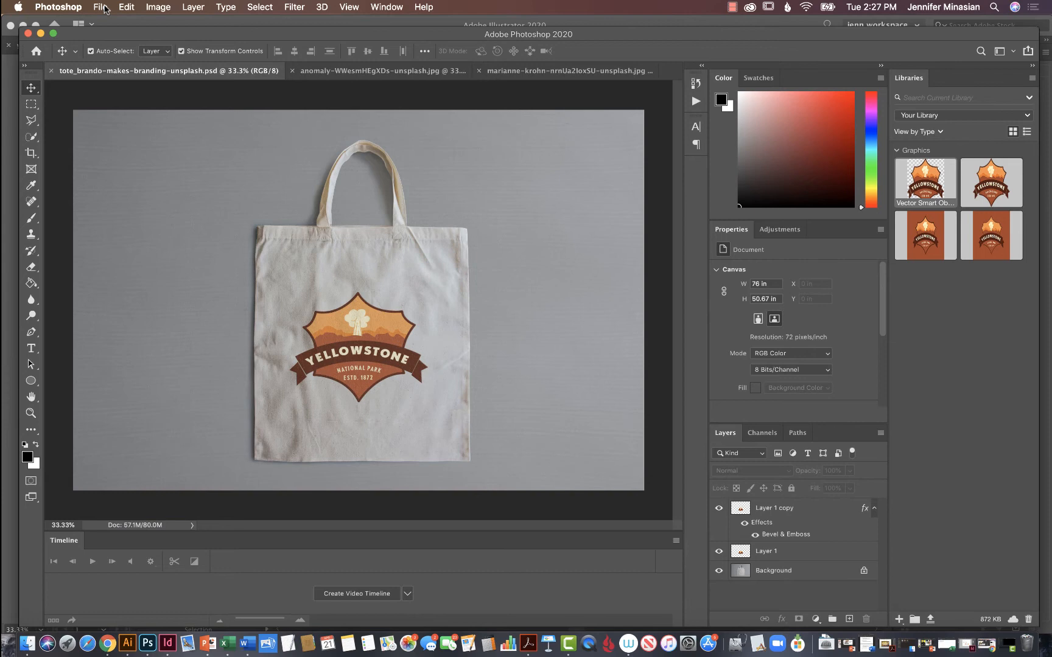
click(104, 7)
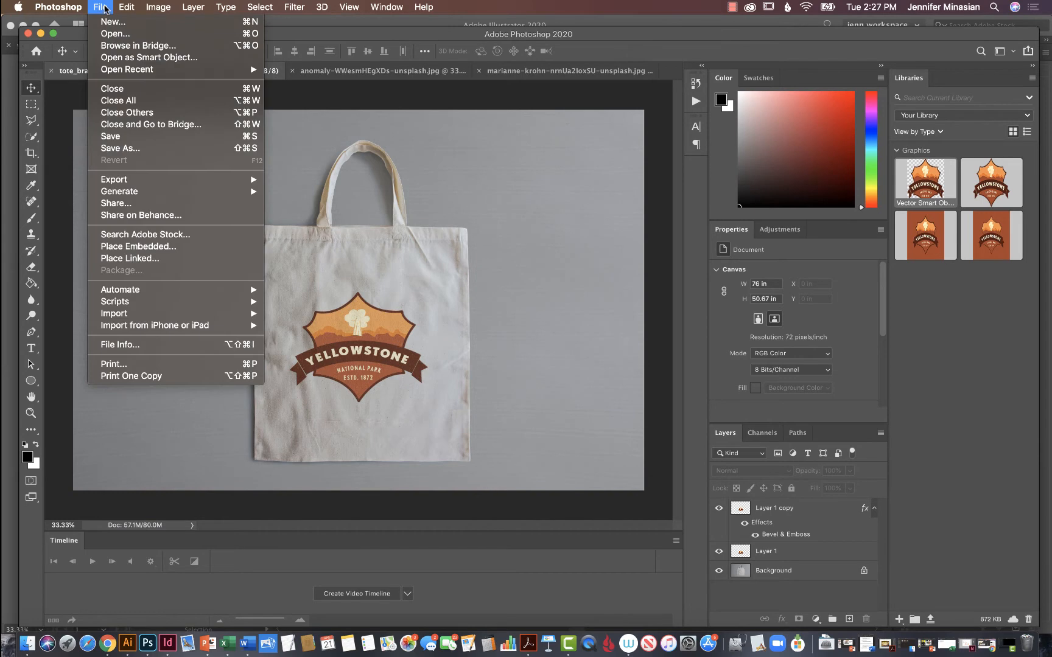
click(160, 149)
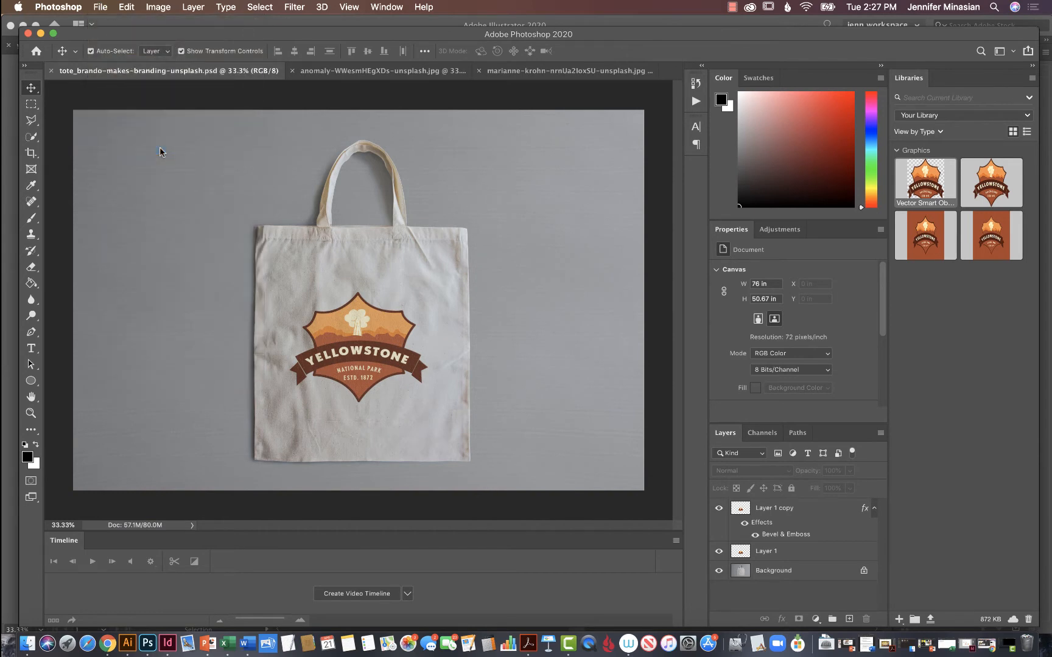
click(542, 256)
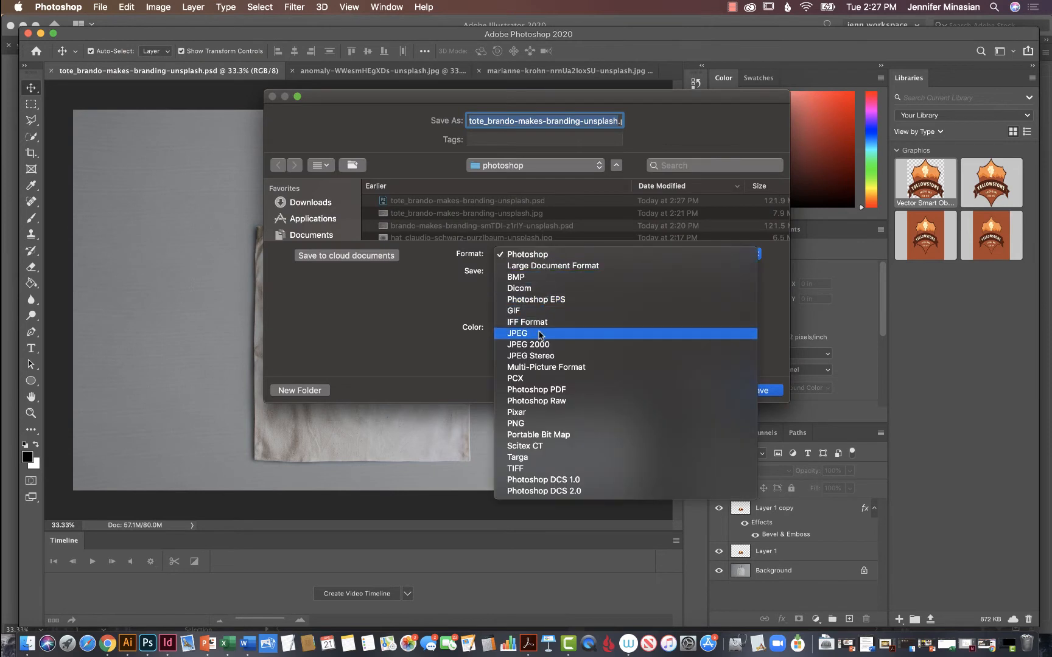
click(538, 332)
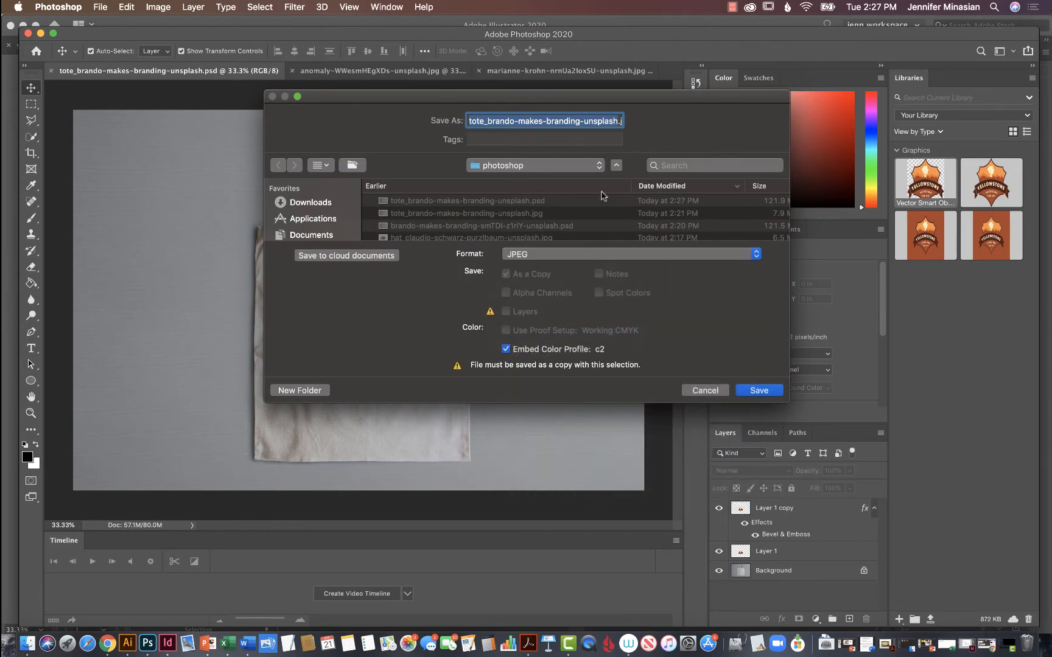
click(757, 390)
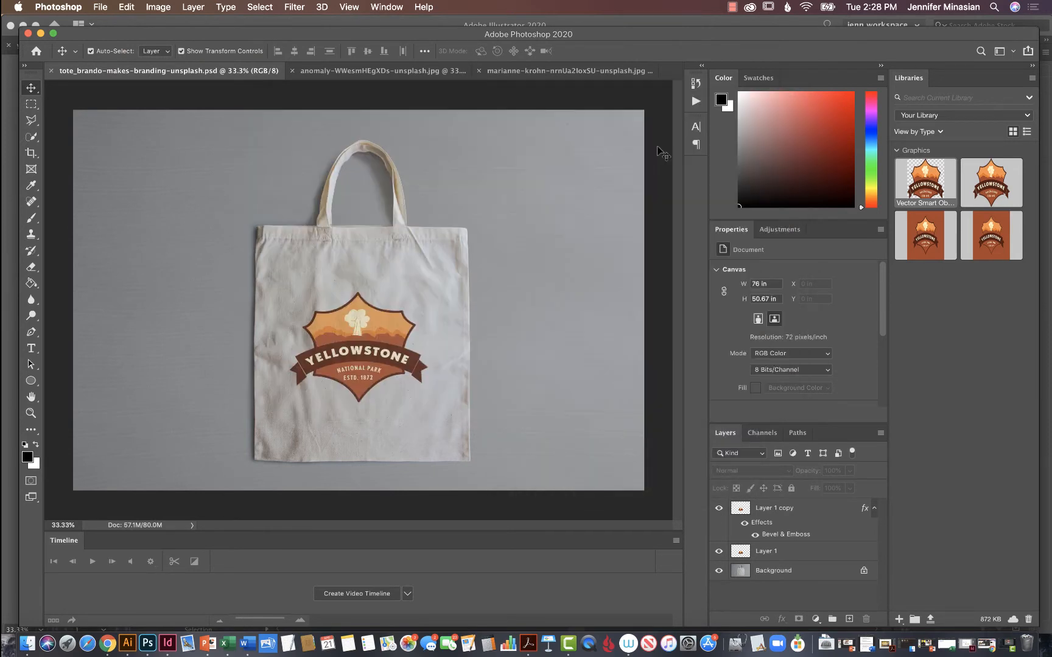
Open the T-shirt photo, copy the Yellowstone logo from Illustrator and return to the photo in Photoshop.
click(356, 72)
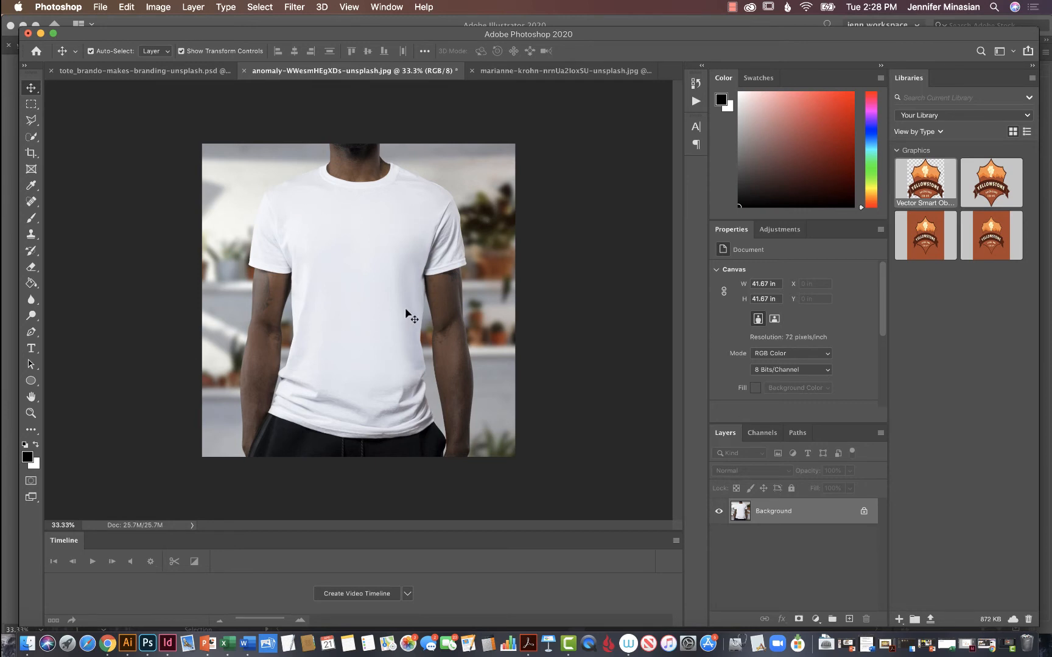
click(129, 642)
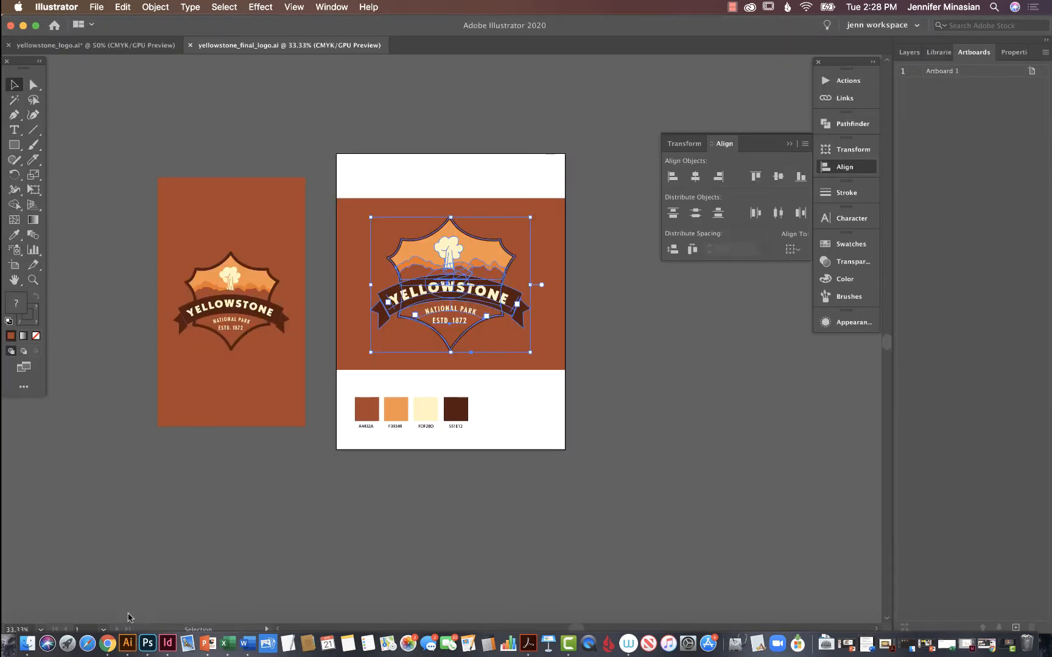
click(147, 642)
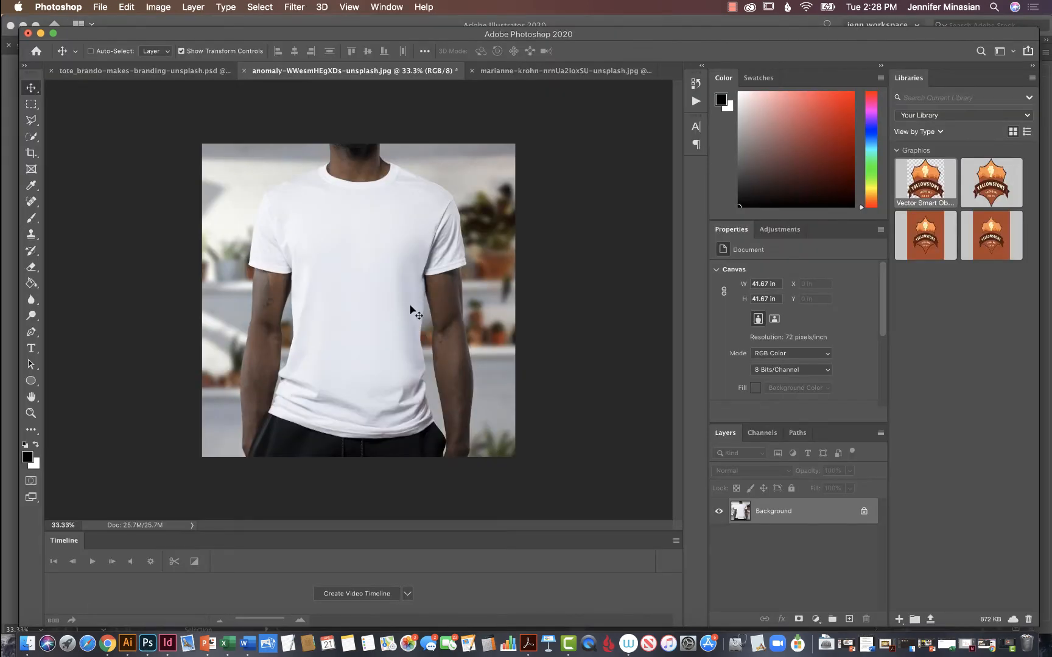
Paste the logo as pixels onto the T-shirt and enlarge it to about 12 in wide, centred on the chest.
key(super+v)
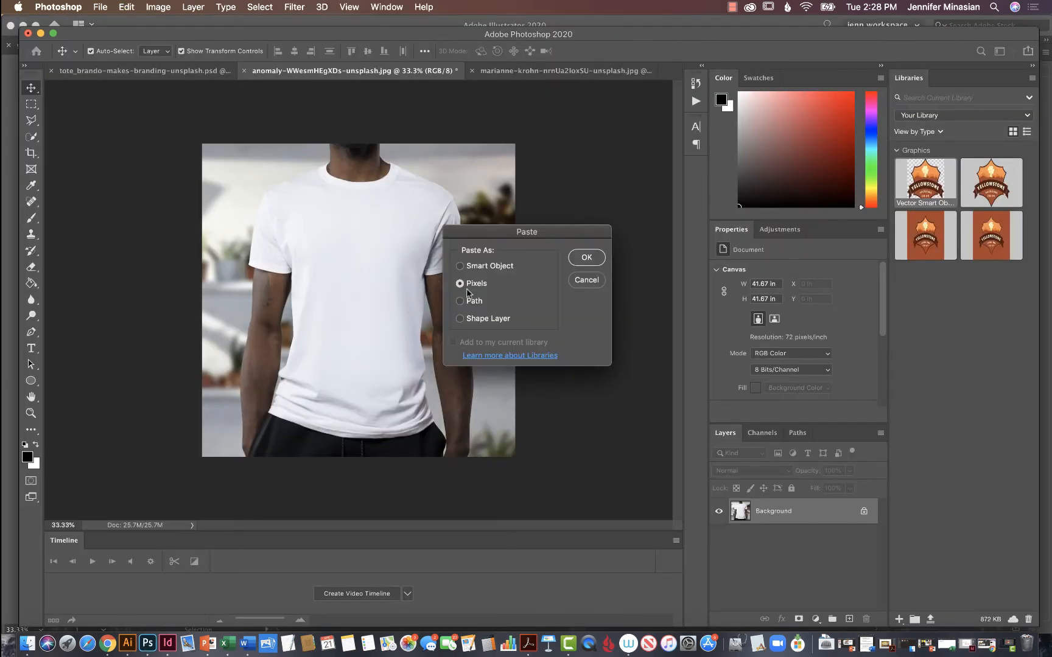
click(591, 262)
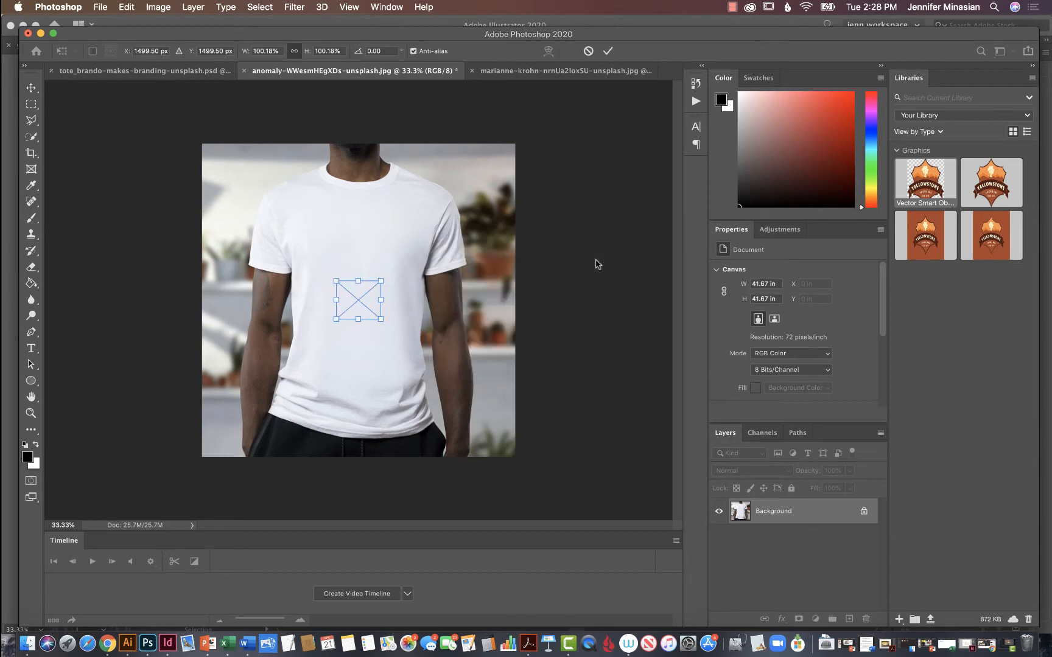
drag(381, 319, 379, 259)
key(Return)
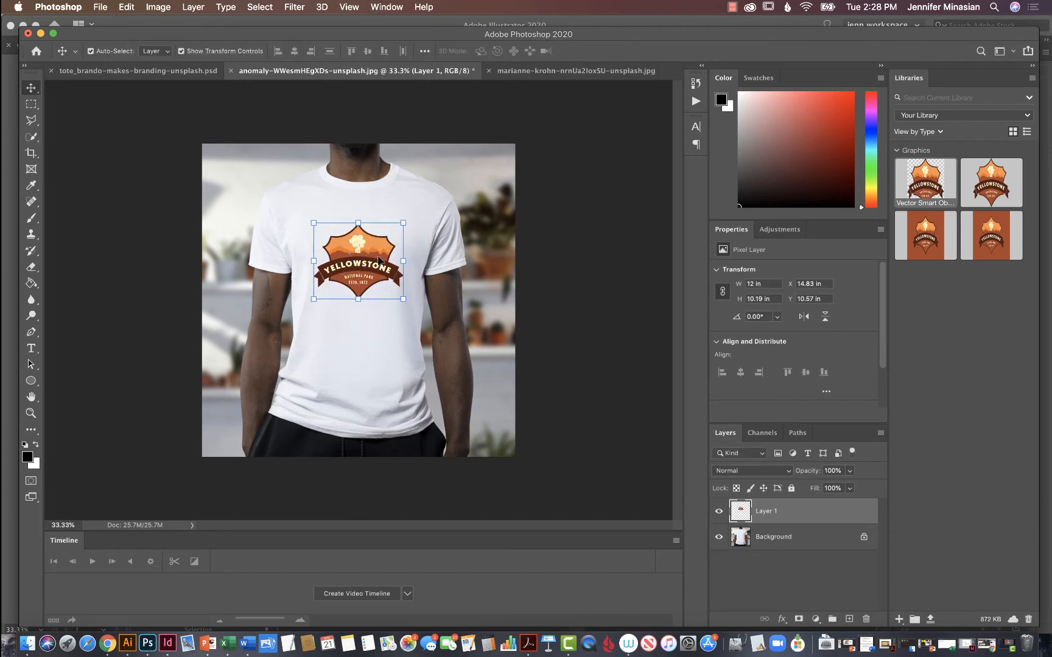
Warp the T-shirt logo, curving its upper edge slightly downward and its lower edge slightly upward.
key(super+equal)
key(super+equal)
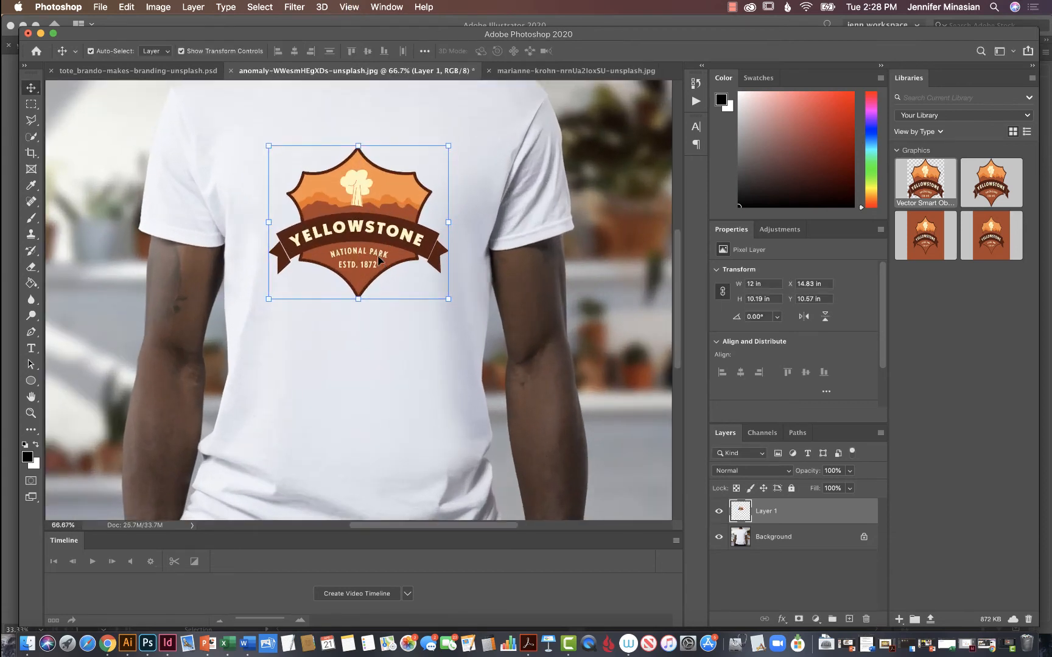
scroll(378, 260, up, 2)
scroll(378, 260, up, 1)
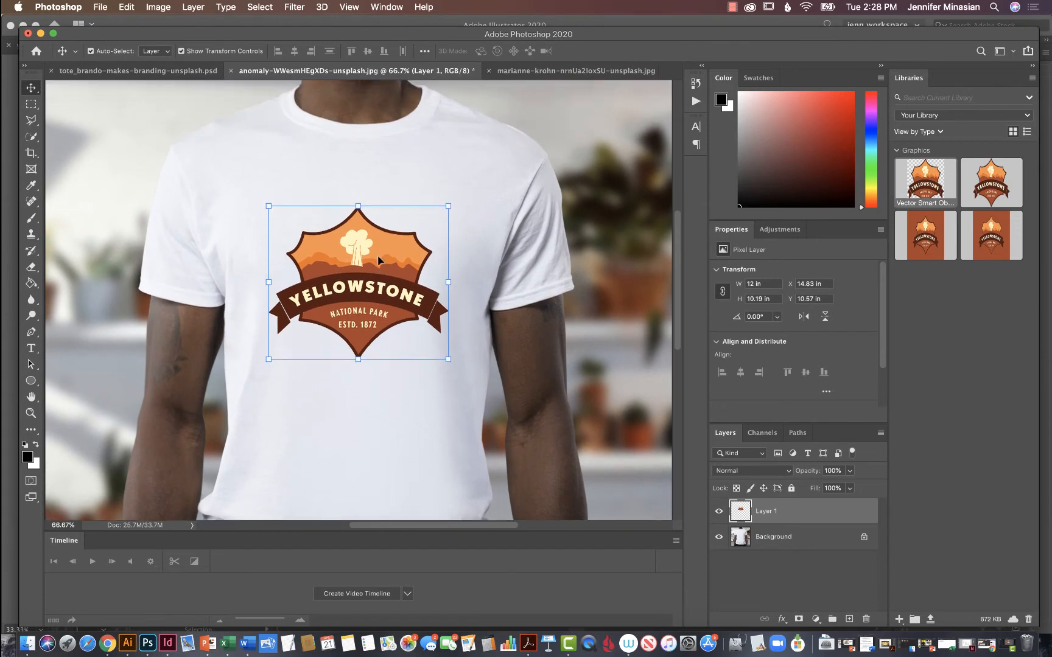
click(131, 7)
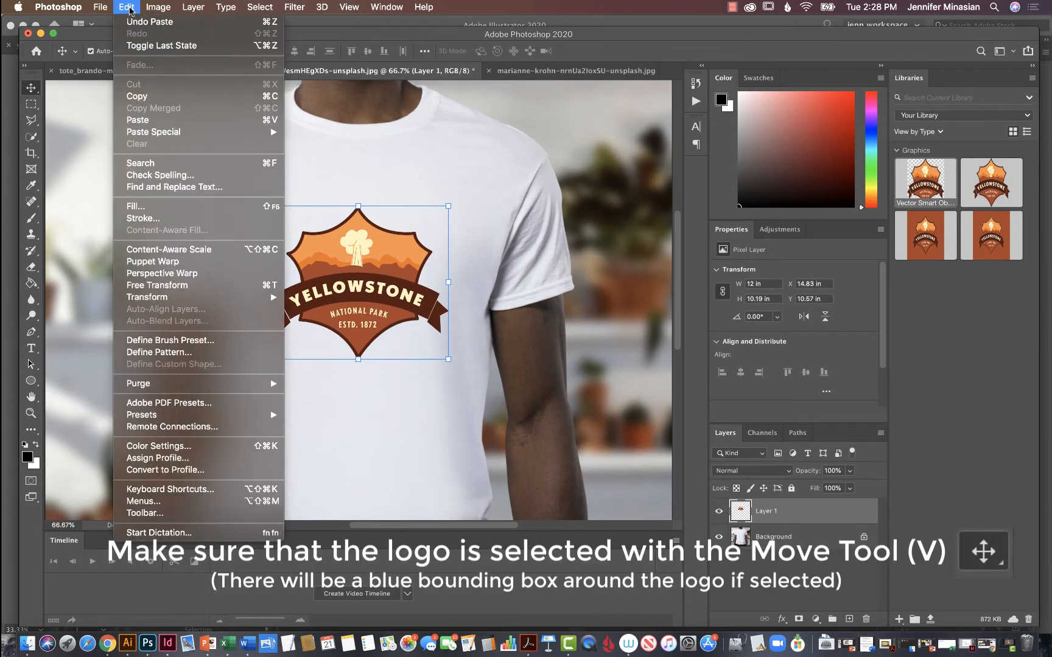
mouse_move(177, 298)
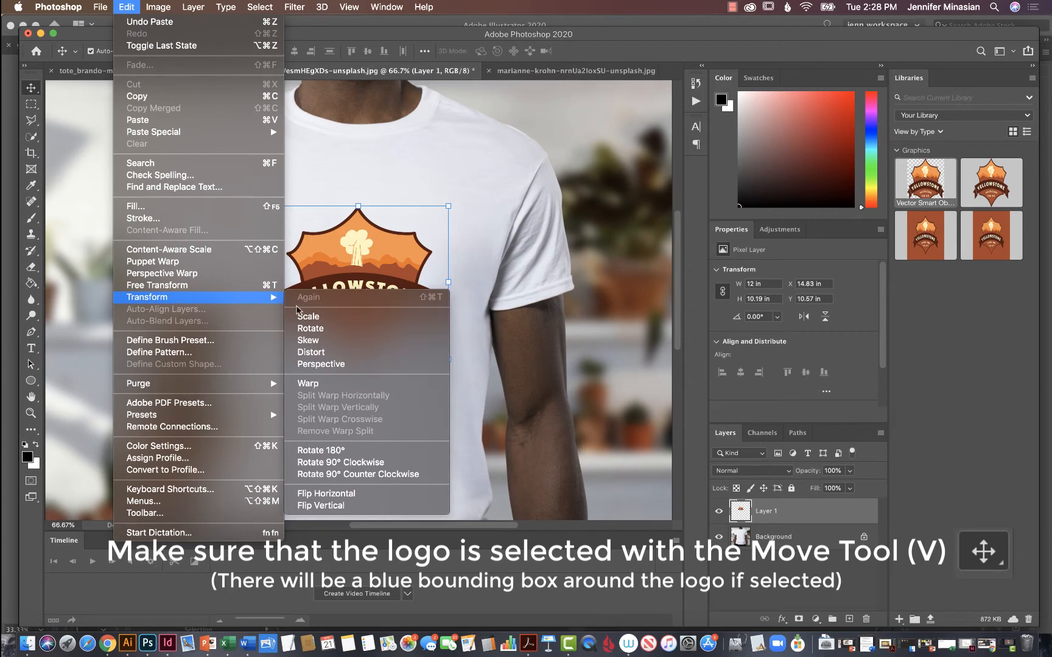
click(353, 386)
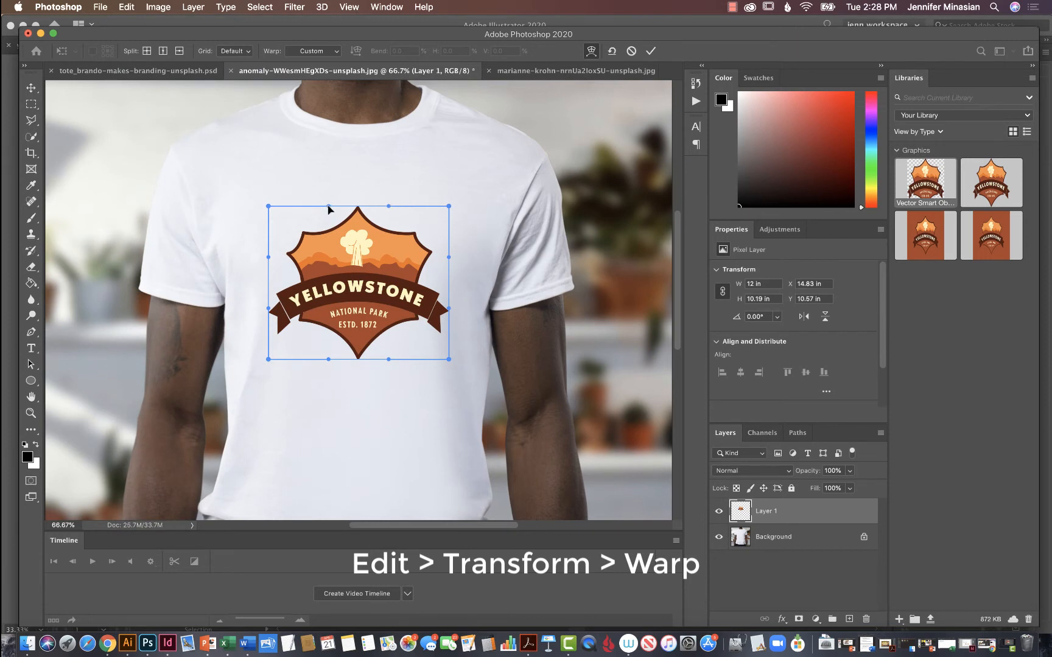
drag(328, 210, 392, 216)
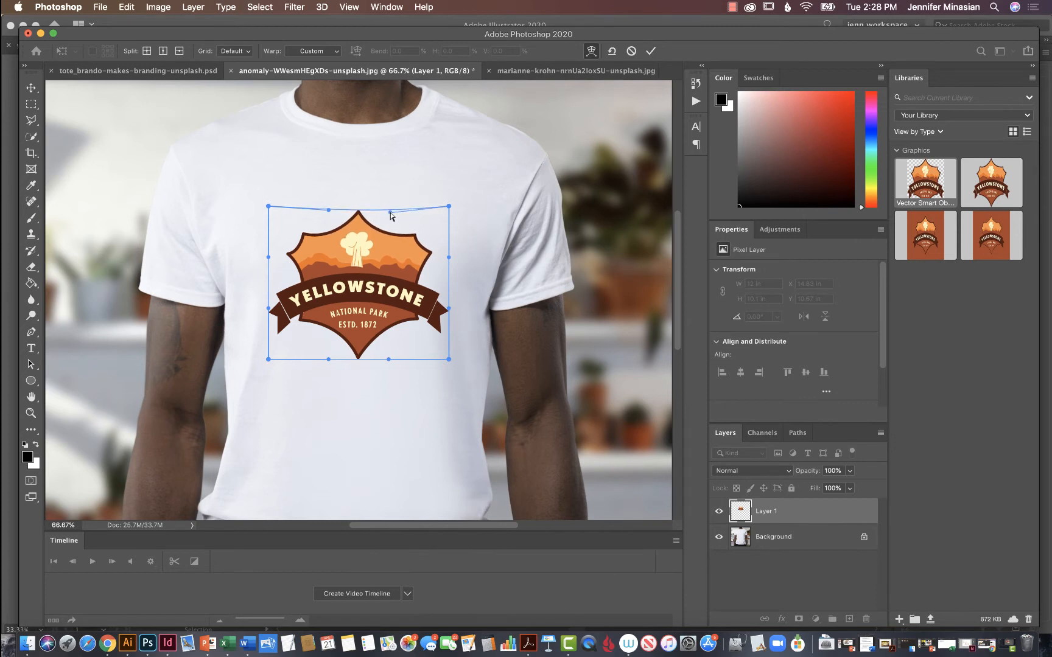
drag(329, 360, 390, 349)
Bulge both side edges of the logo's warp slightly outward to follow the wearer's chest.
drag(451, 311, 453, 306)
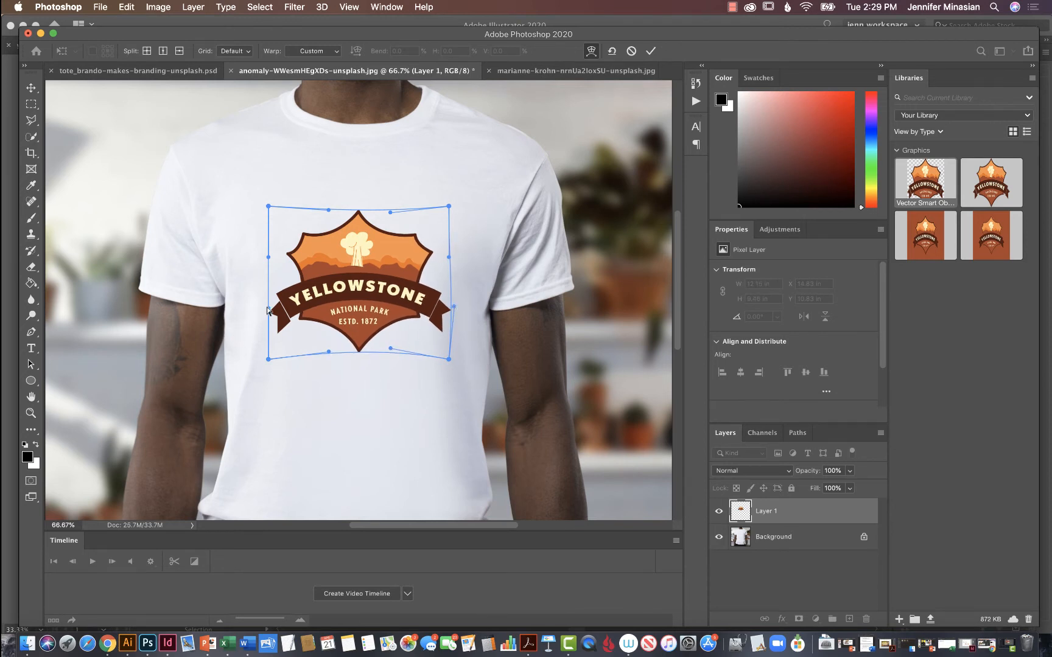
drag(267, 310, 259, 311)
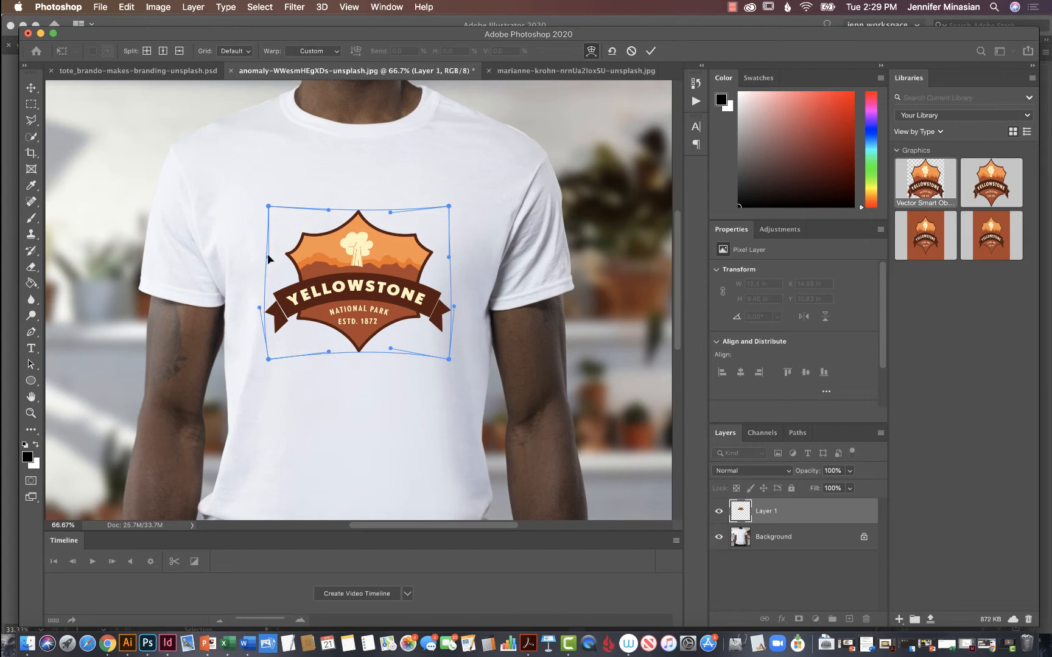
drag(268, 258, 263, 257)
drag(450, 256, 456, 257)
Fine-tune the warp's lower and upper curves, apply the warp and deselect the logo.
drag(392, 349, 390, 347)
drag(327, 351, 327, 349)
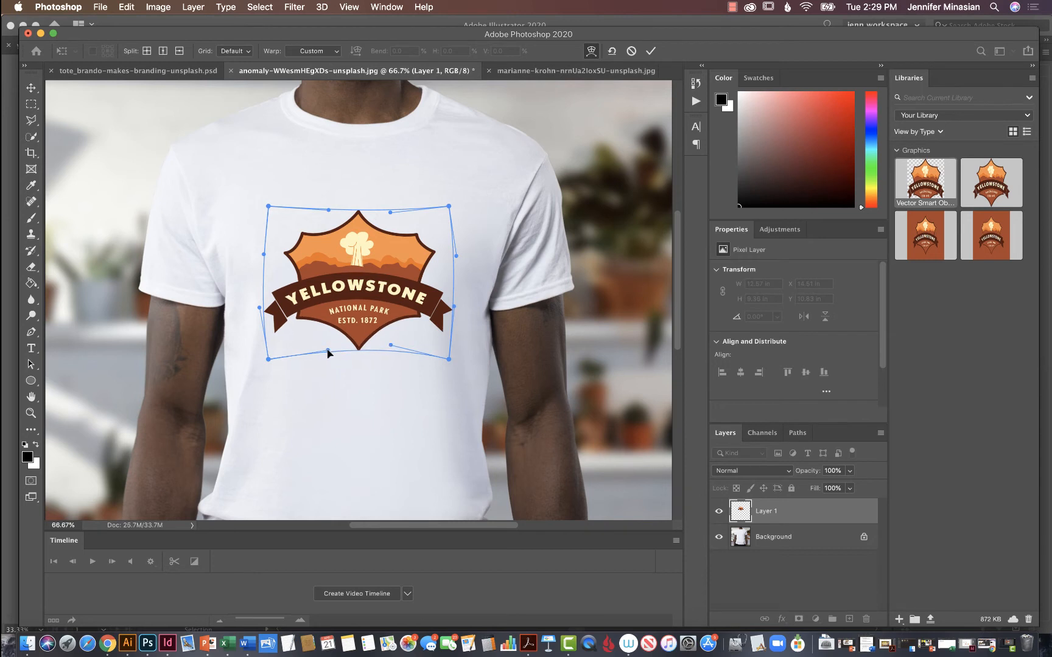
drag(329, 210, 391, 214)
key(Return)
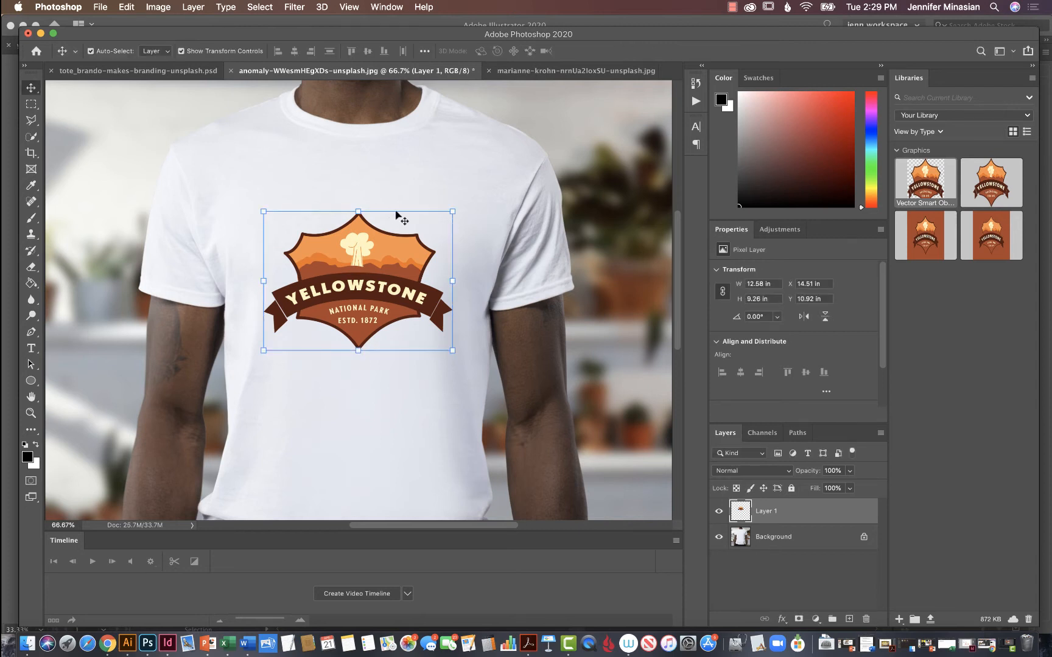
click(539, 214)
key(super+minus)
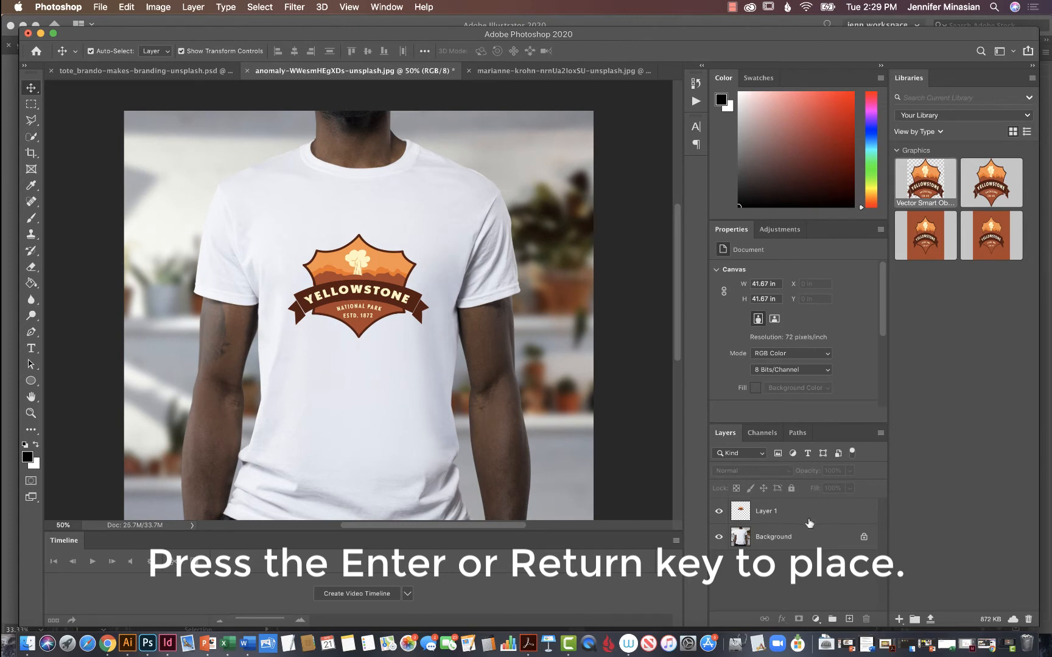
Duplicate the T-shirt's logo layer, set the copy's blend mode to Darken and lower its opacity.
drag(832, 512, 849, 618)
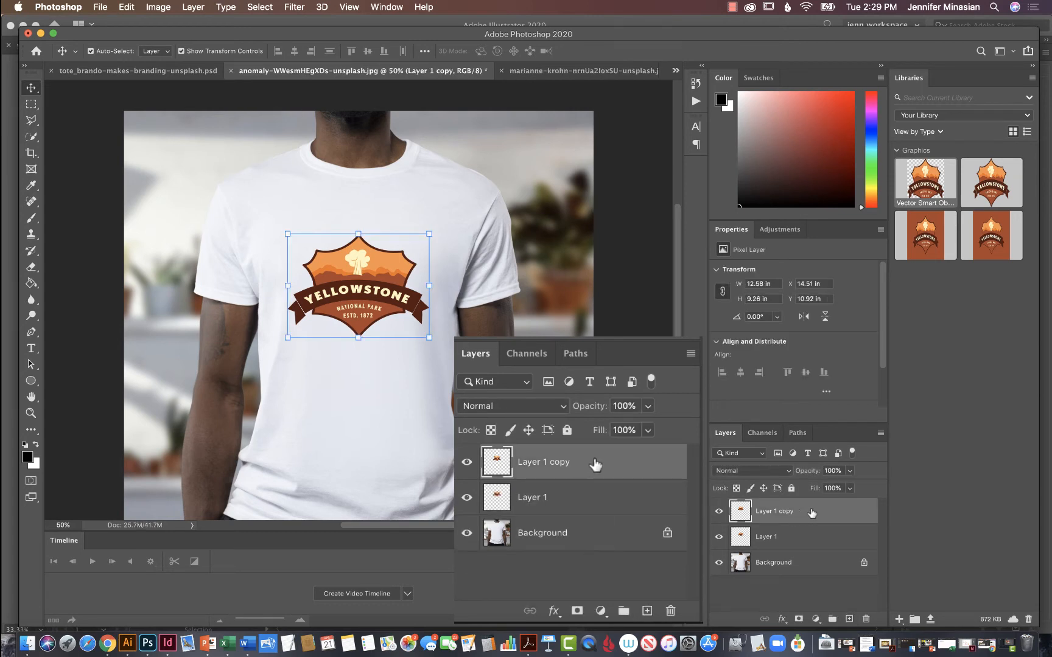
click(786, 470)
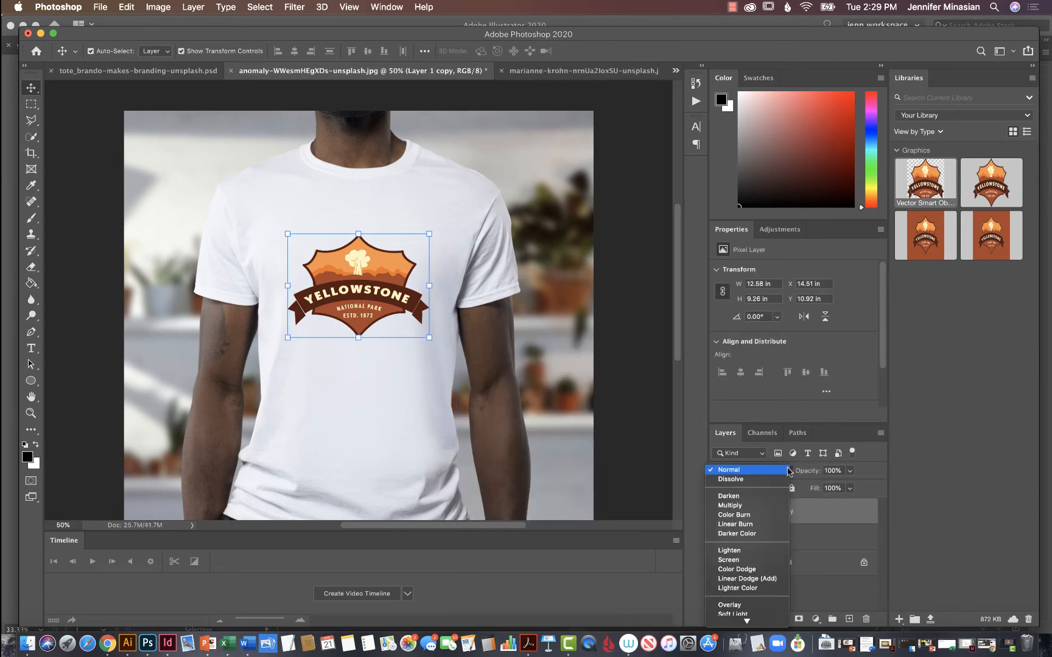
click(768, 498)
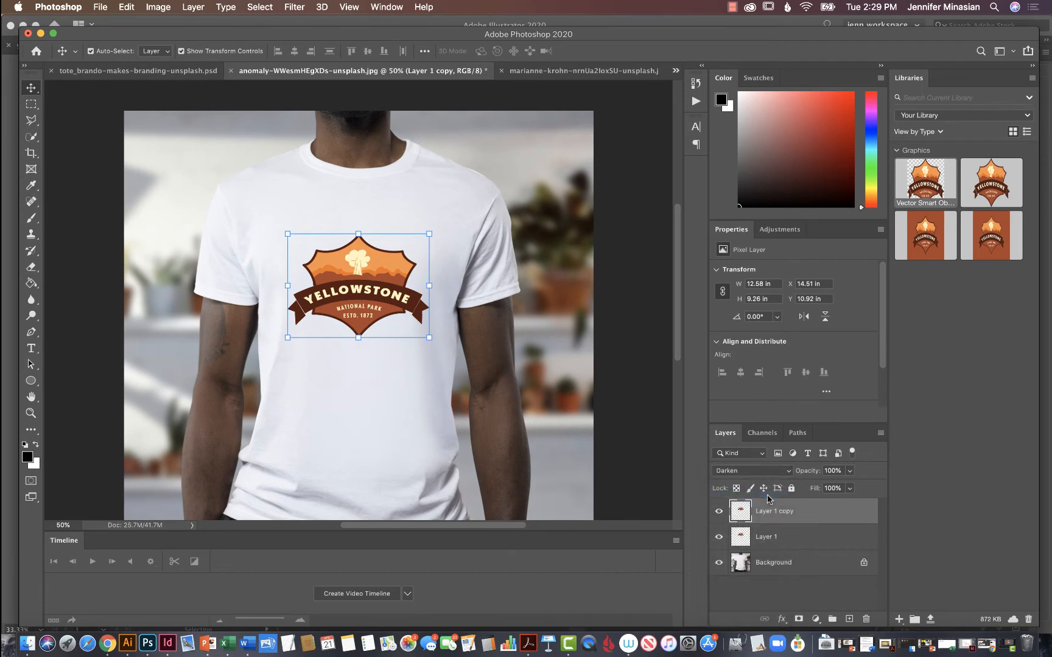
click(823, 471)
text(87)
Set the opacity of the T-shirt's original logo layer, Layer 1, to 13% and select the Background layer.
click(831, 537)
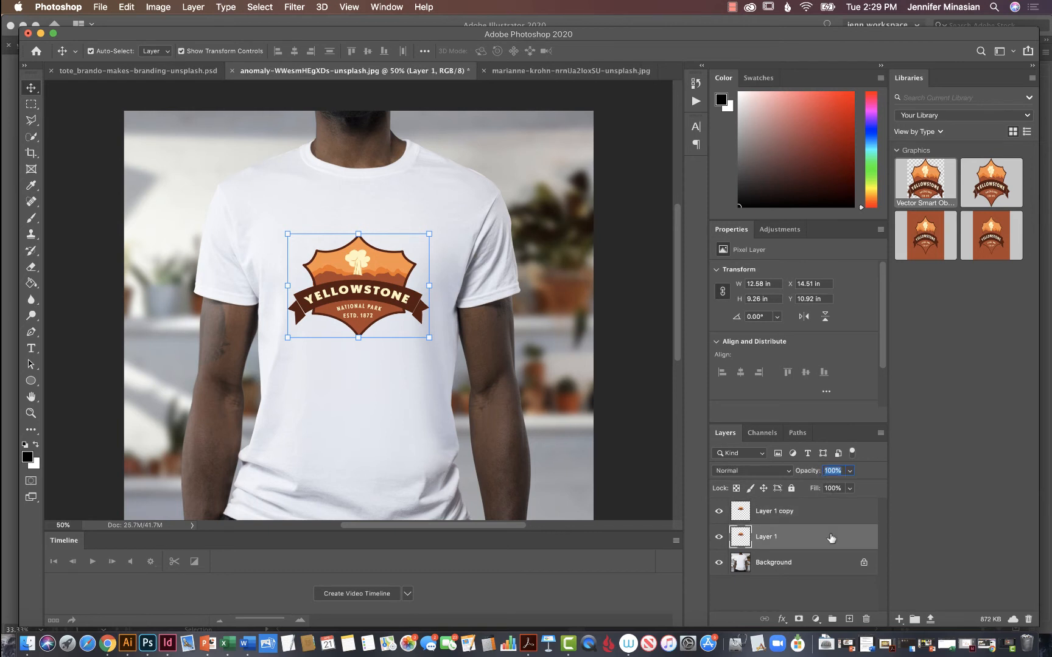
text(13)
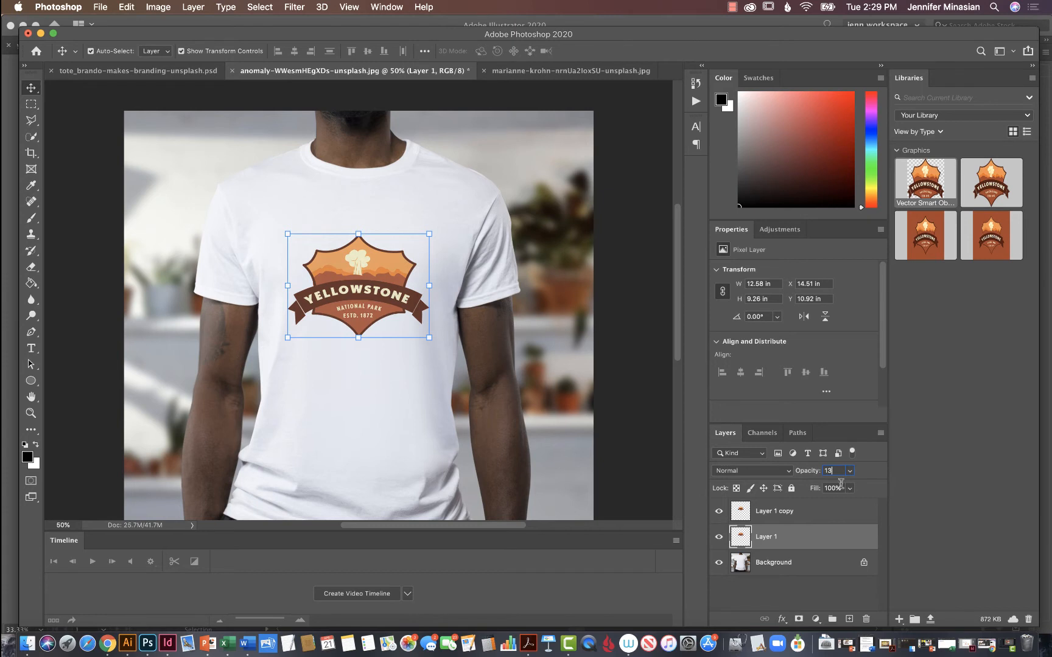
click(827, 563)
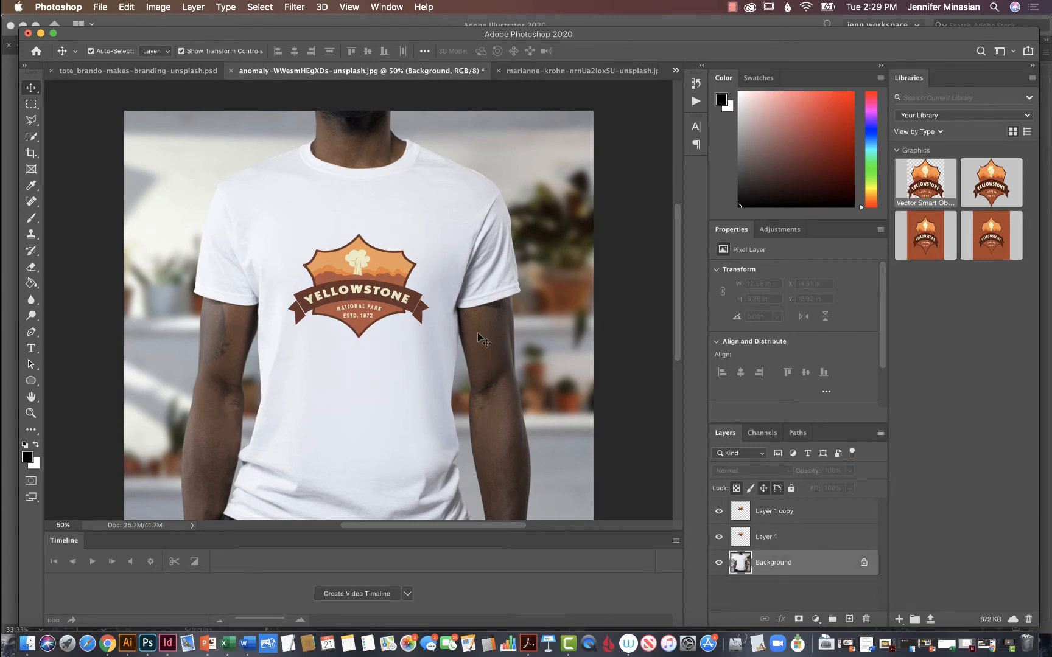
Save the finished T-shirt mockup as a JPEG copy in the Downloads folder.
key(super+minus)
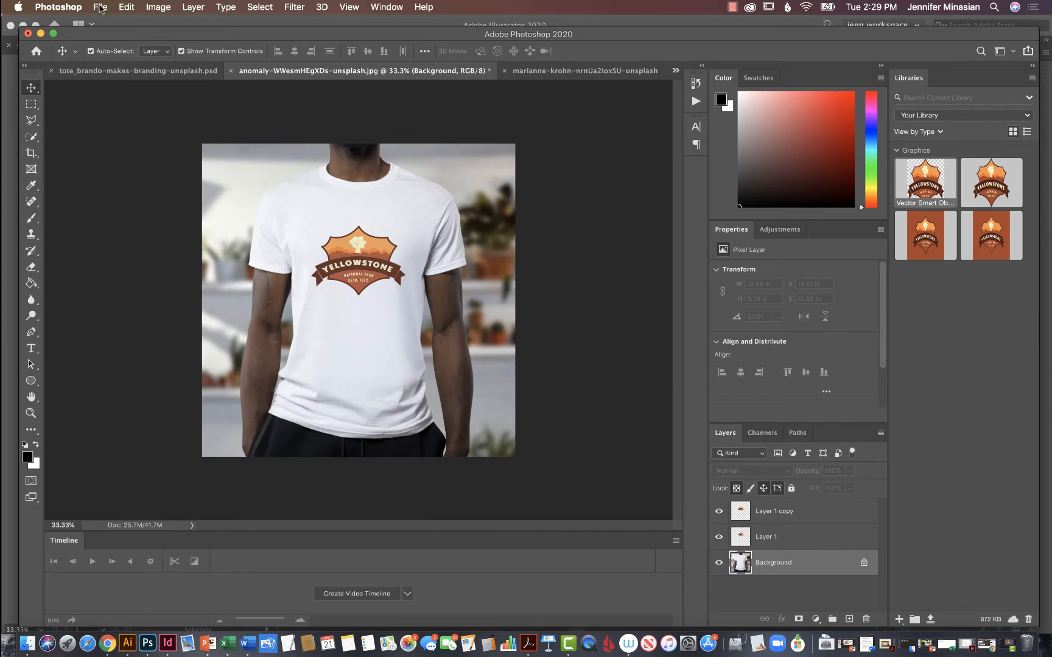
click(100, 7)
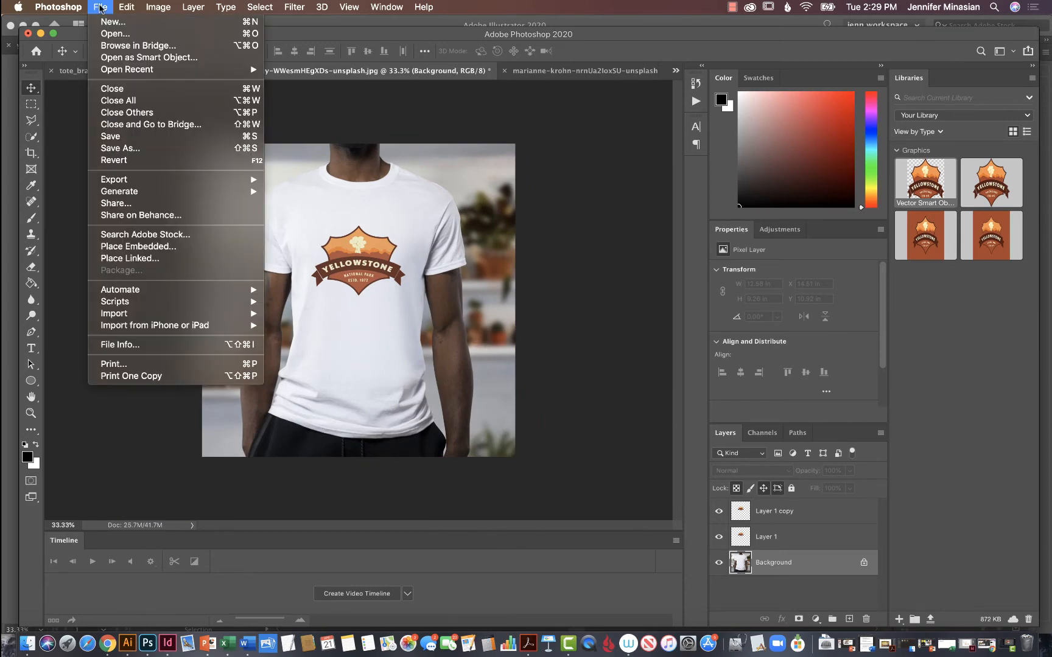
click(133, 148)
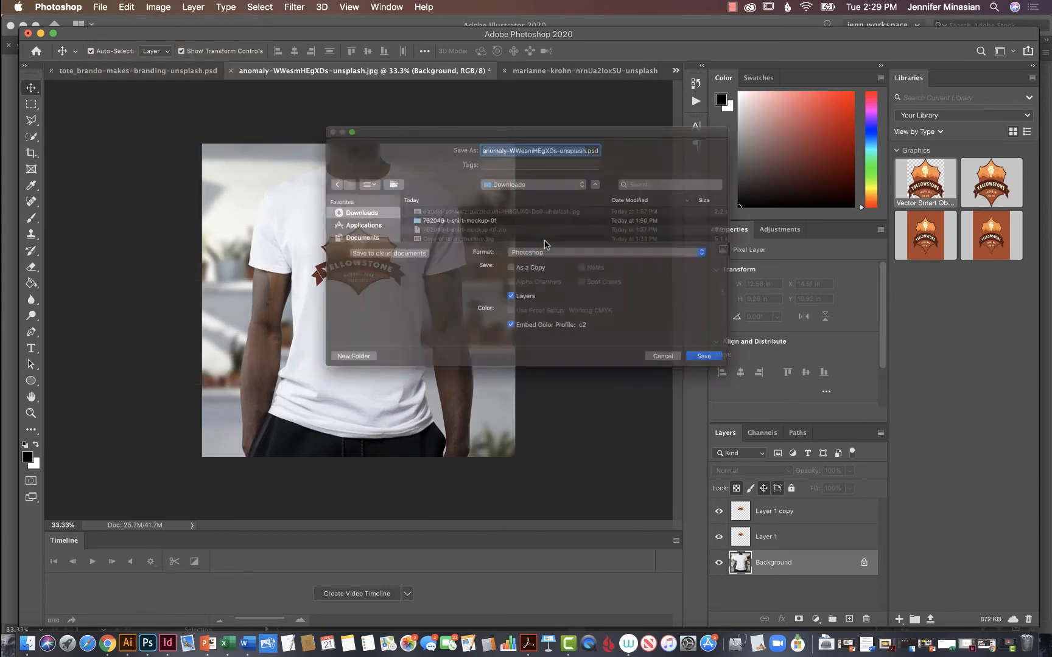
click(572, 253)
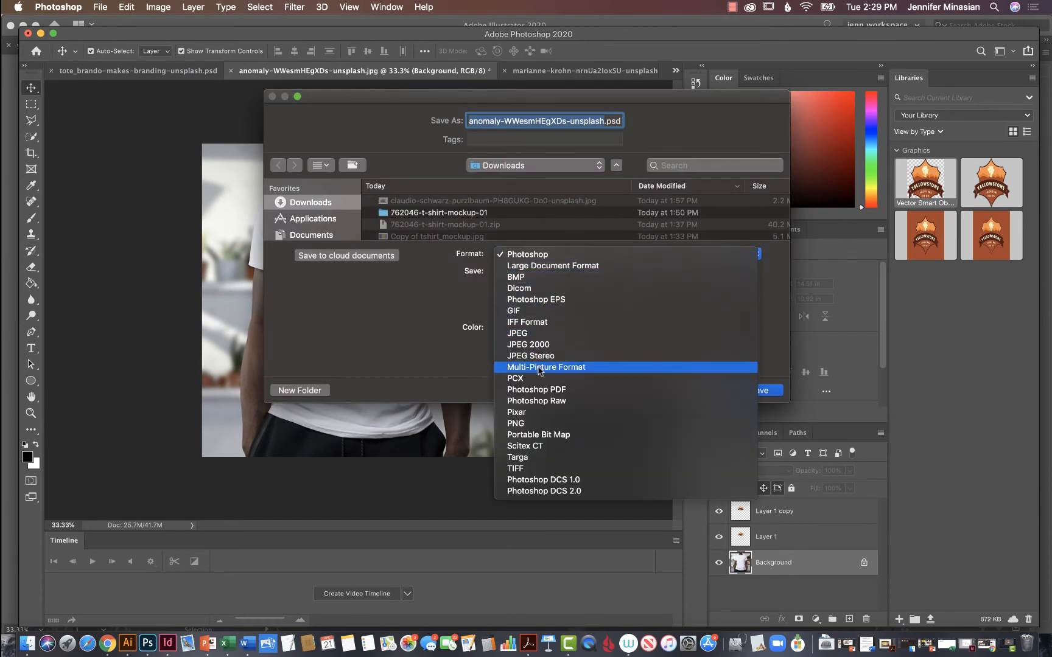
click(527, 334)
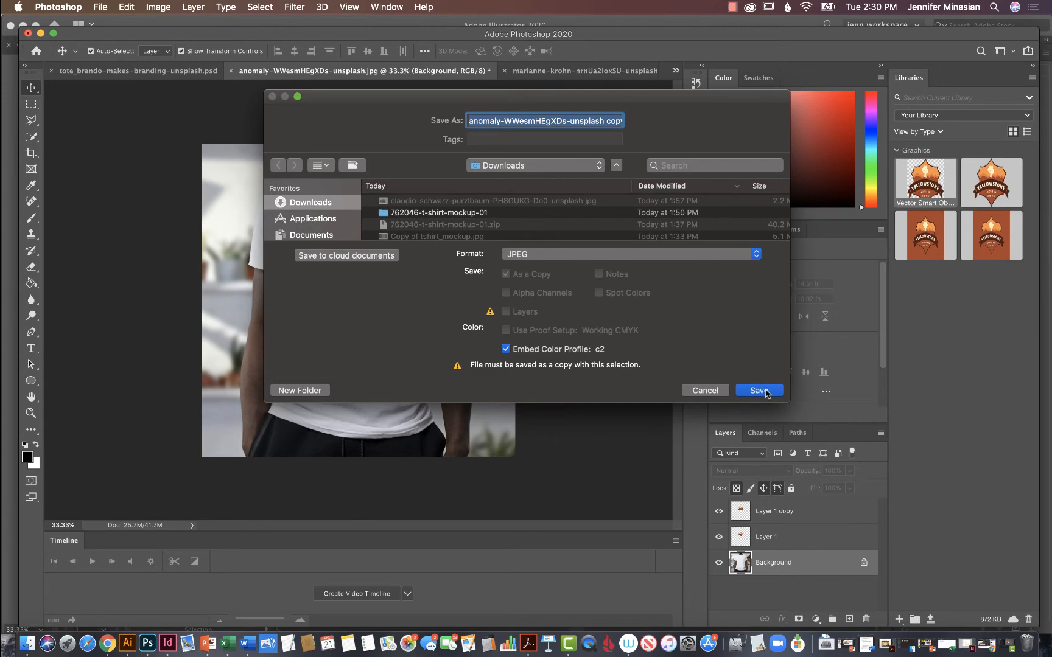
click(759, 390)
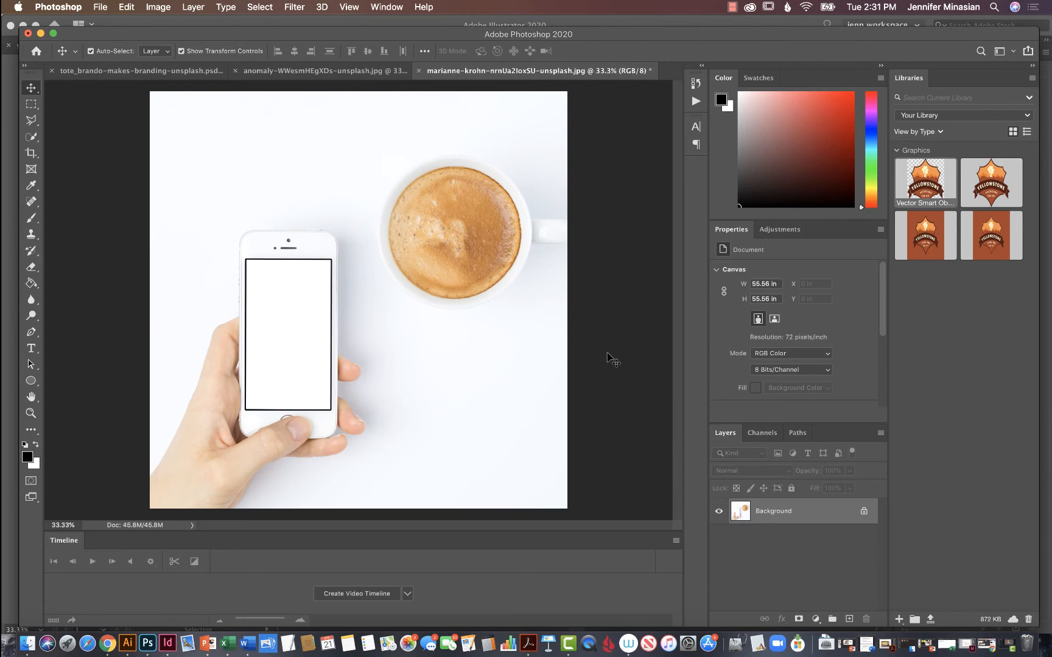
Switch to Illustrator and select the tall rust-coloured rectangle together with the Yellowstone logo on it for copying.
click(126, 646)
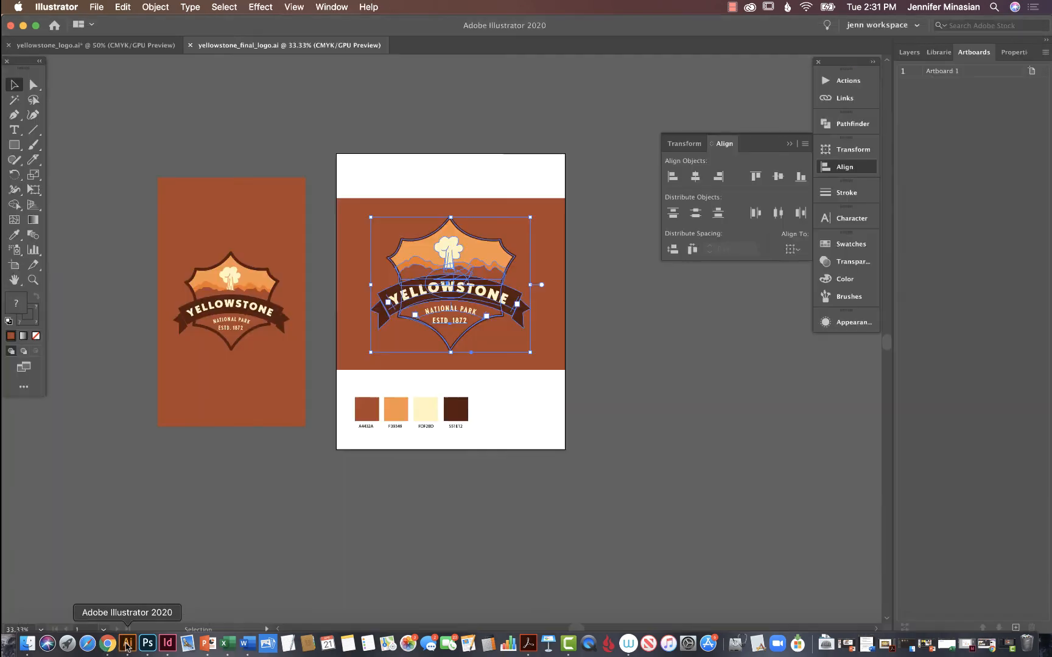
click(134, 199)
click(179, 186)
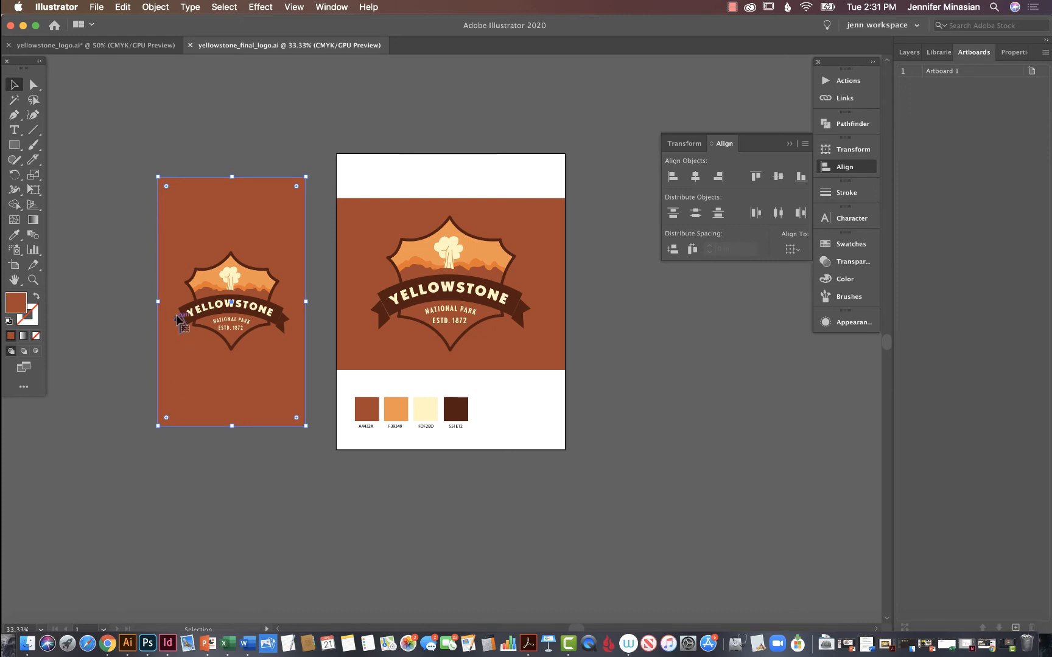
click(248, 283)
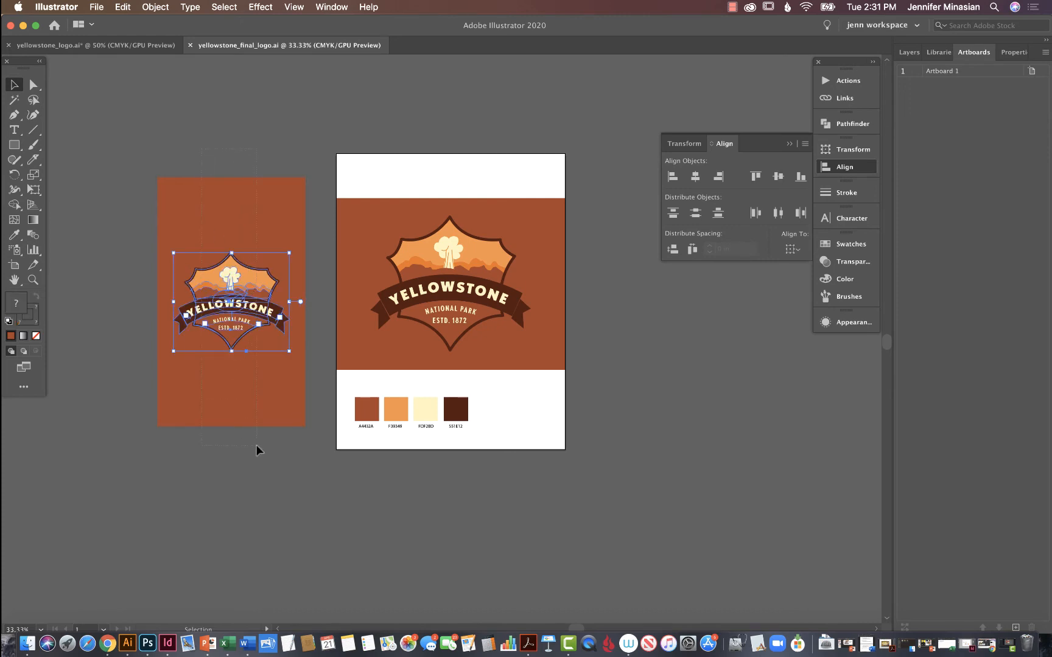
drag(202, 149, 257, 445)
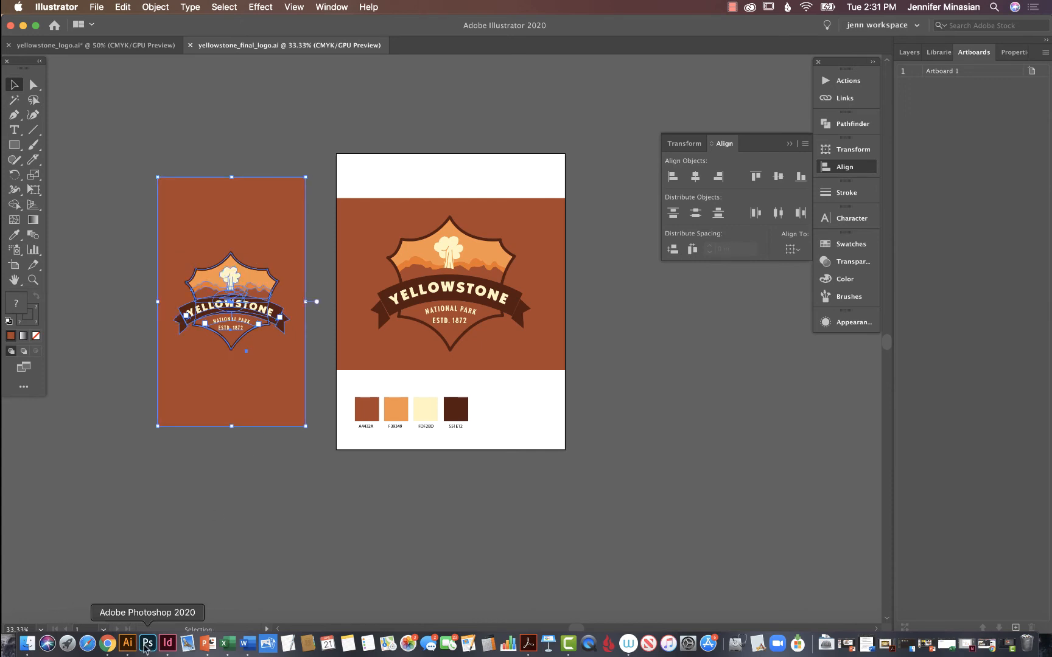
Switch back to Photoshop and paste the phone-screen artwork into the phone photo as pixels, then place it.
click(147, 645)
key(super+v)
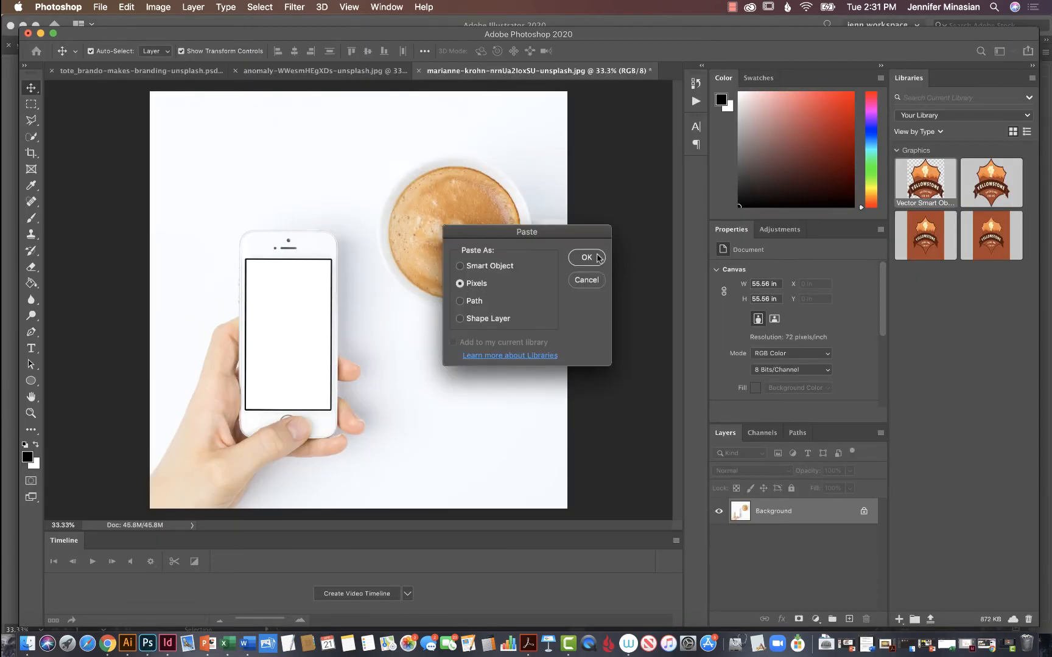
click(586, 257)
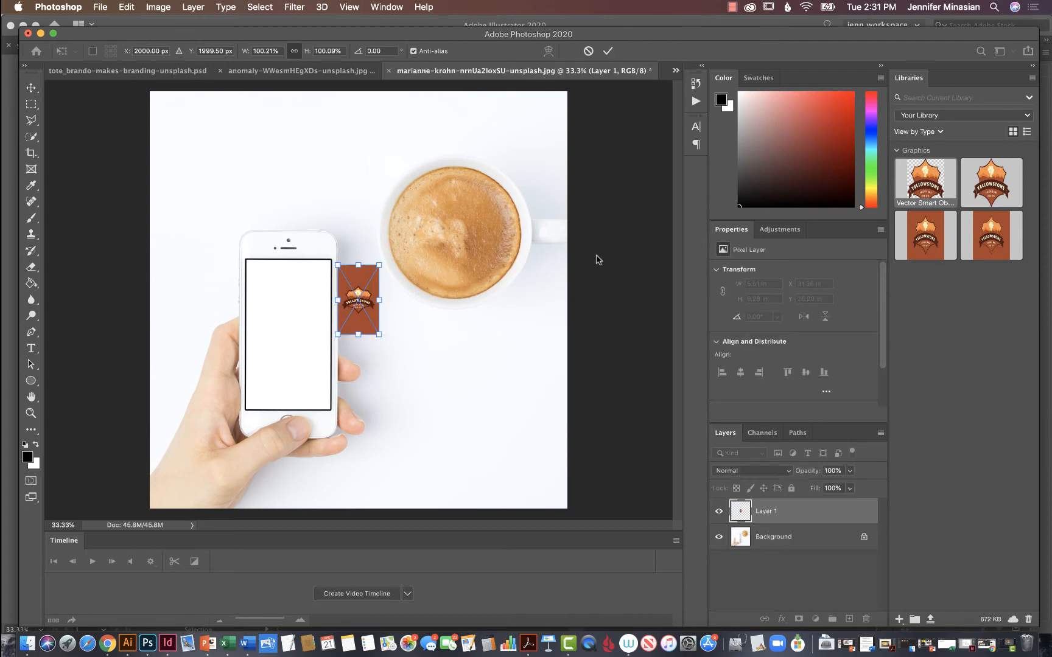
key(Return)
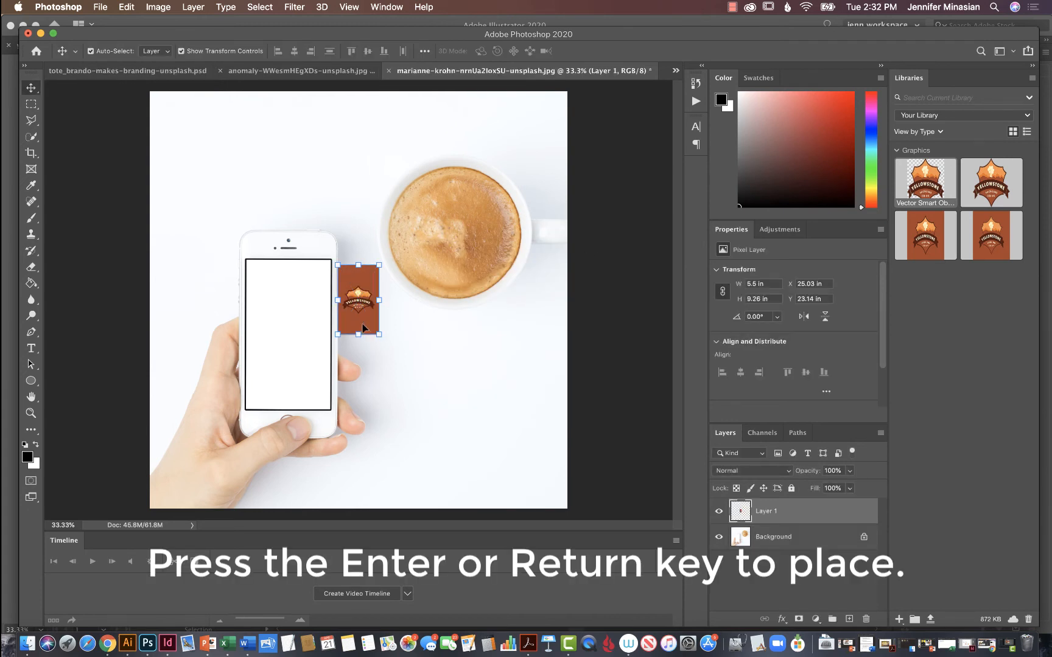
Start the Distort transform on the pasted artwork and move it onto the phone's blank screen.
click(125, 7)
mouse_move(166, 300)
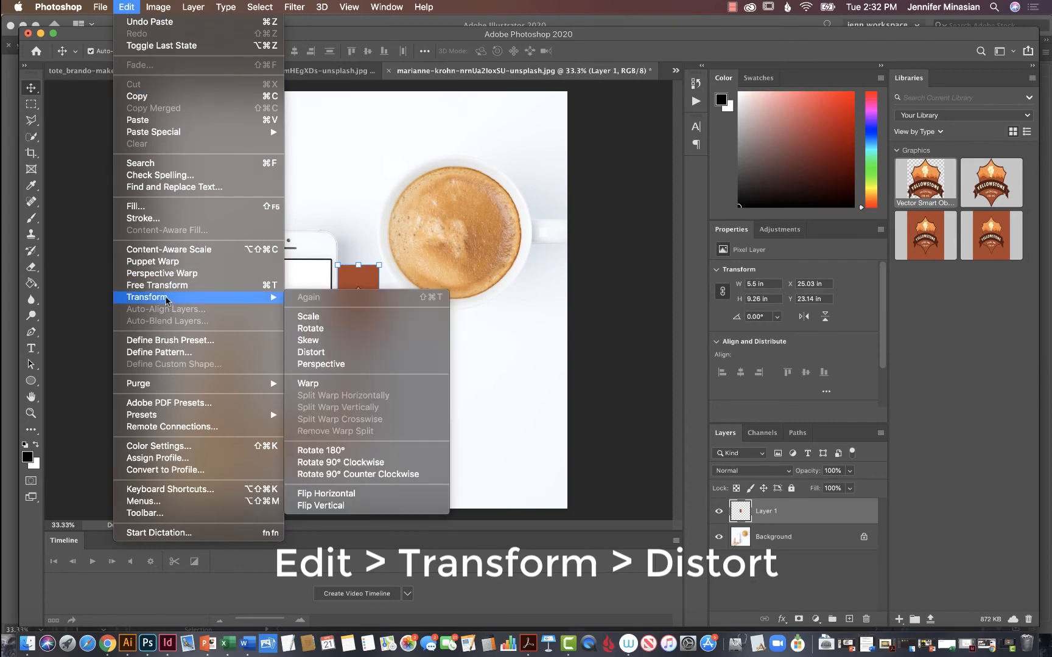
click(345, 356)
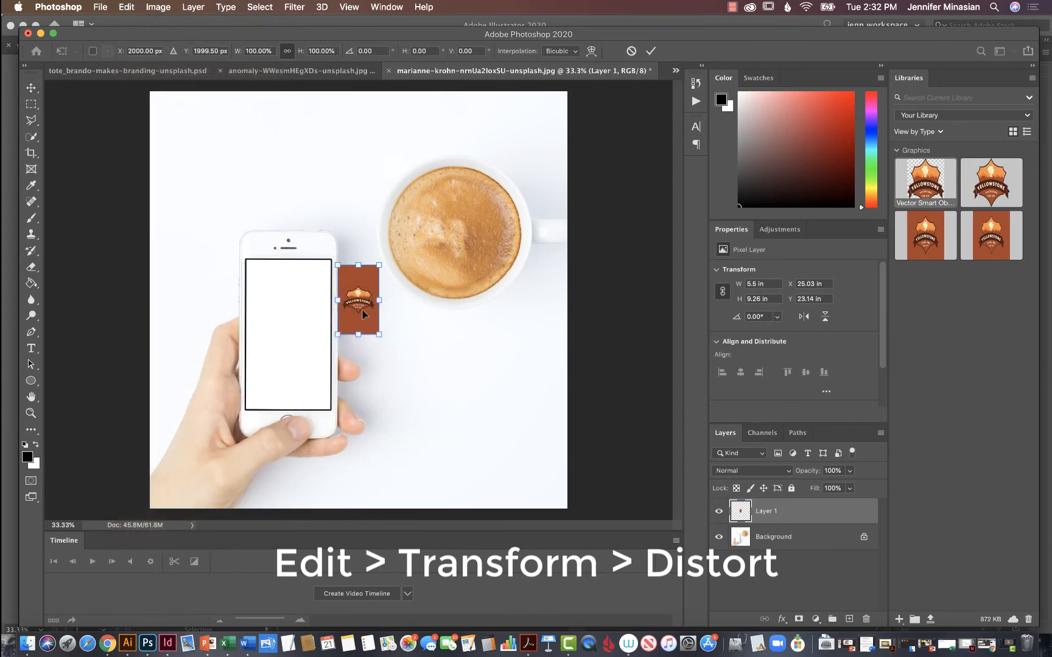
drag(363, 313, 281, 349)
key(super+equal)
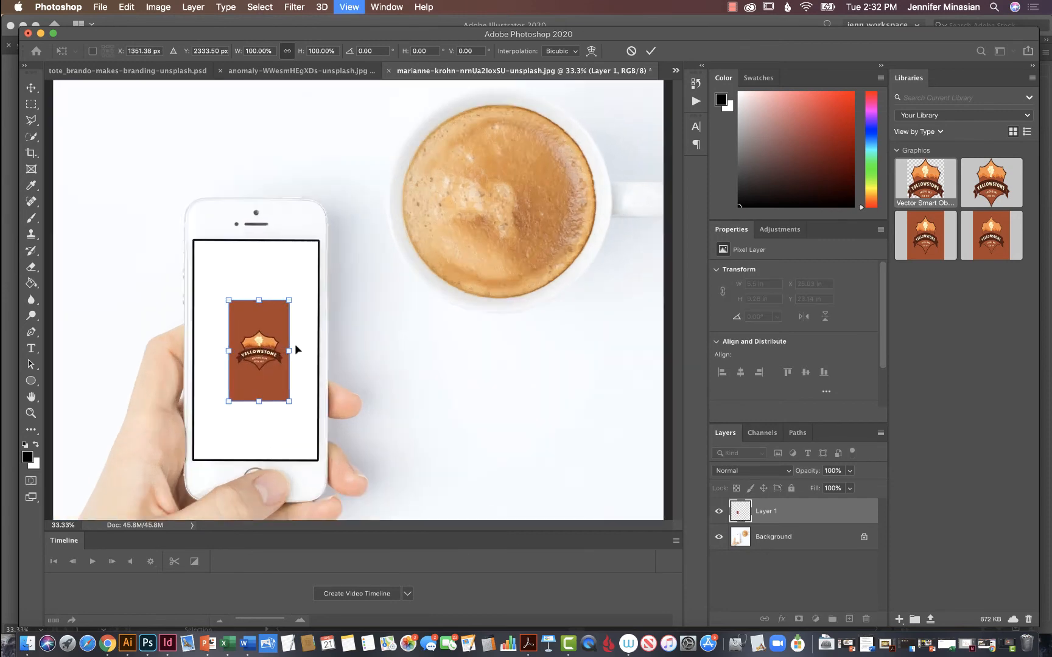
key(super+equal)
key(super+equal)
scroll(296, 350, left, 5)
scroll(296, 350, down, 4)
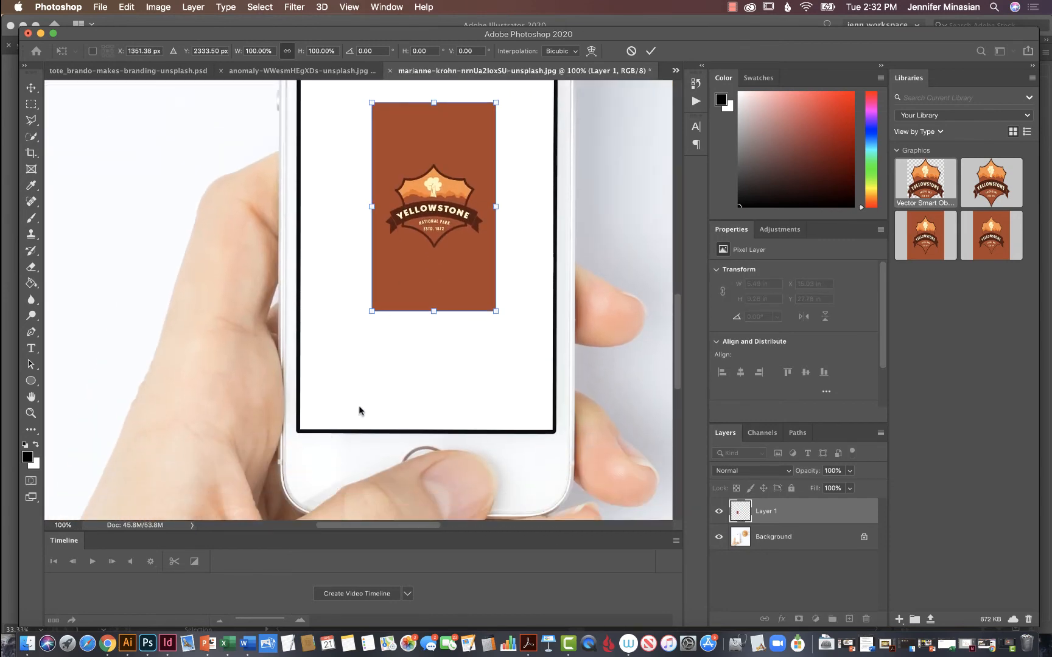
Distort the artwork's four corners to match the corners of the phone's screen, apply the transform and deselect the layer.
drag(373, 313, 300, 430)
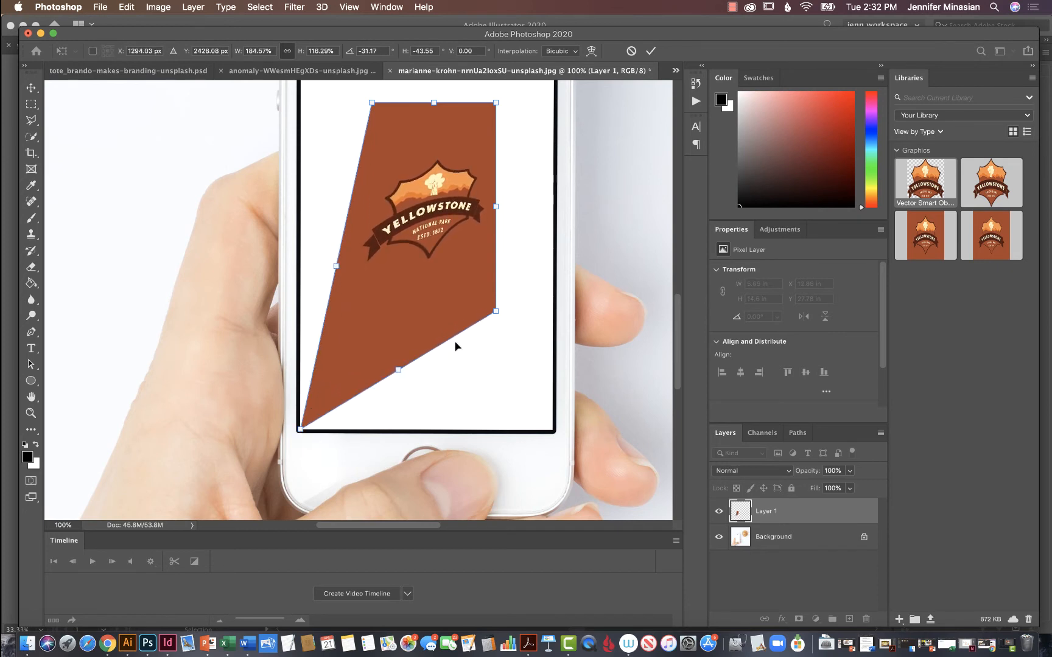
drag(497, 317, 553, 432)
scroll(450, 240, up, 5)
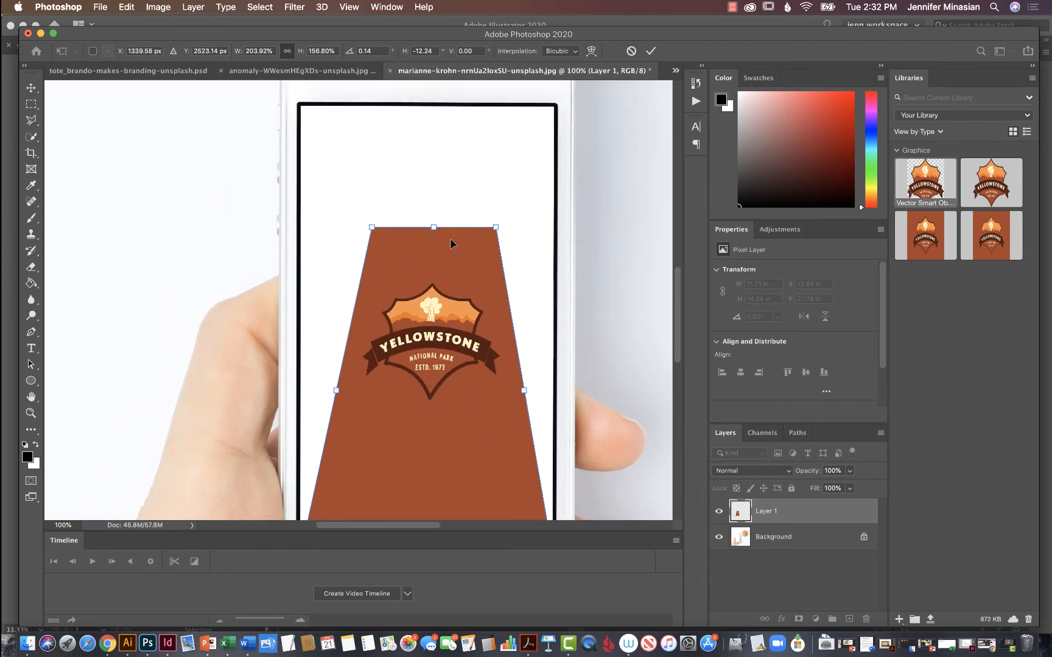
drag(372, 268, 303, 147)
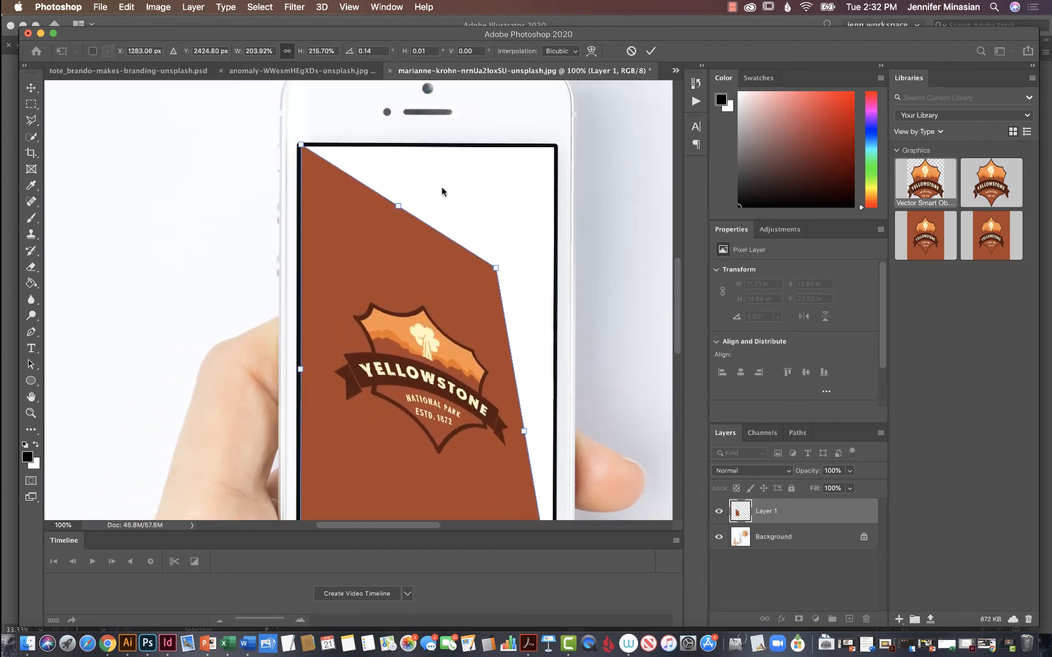
drag(496, 270, 554, 148)
key(Return)
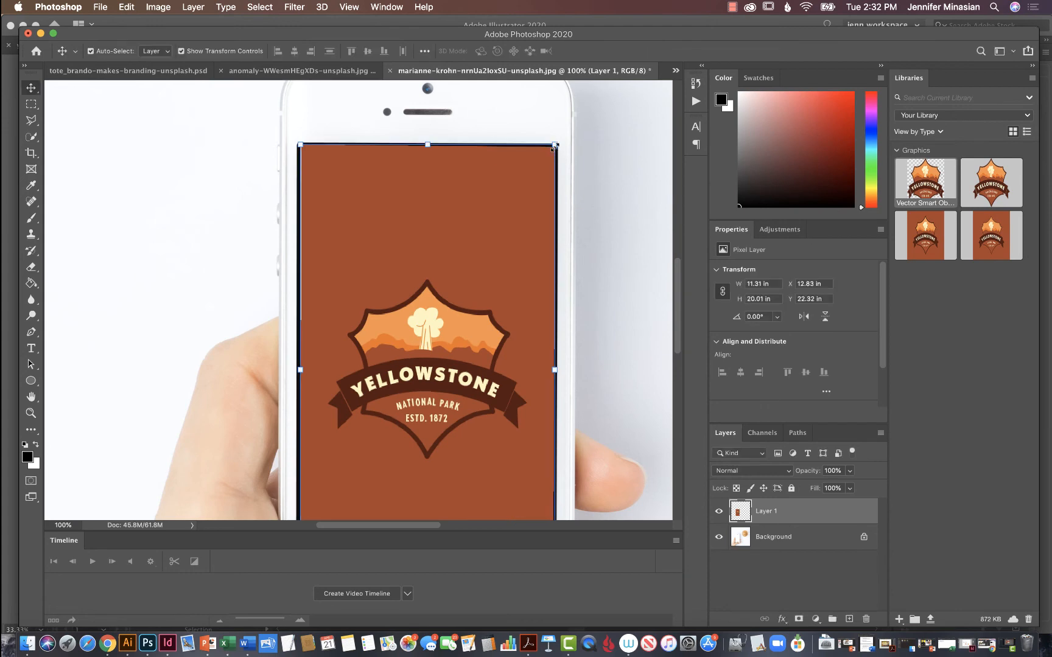
click(609, 146)
key(super+minus)
key(super+minus)
key(super+minus)
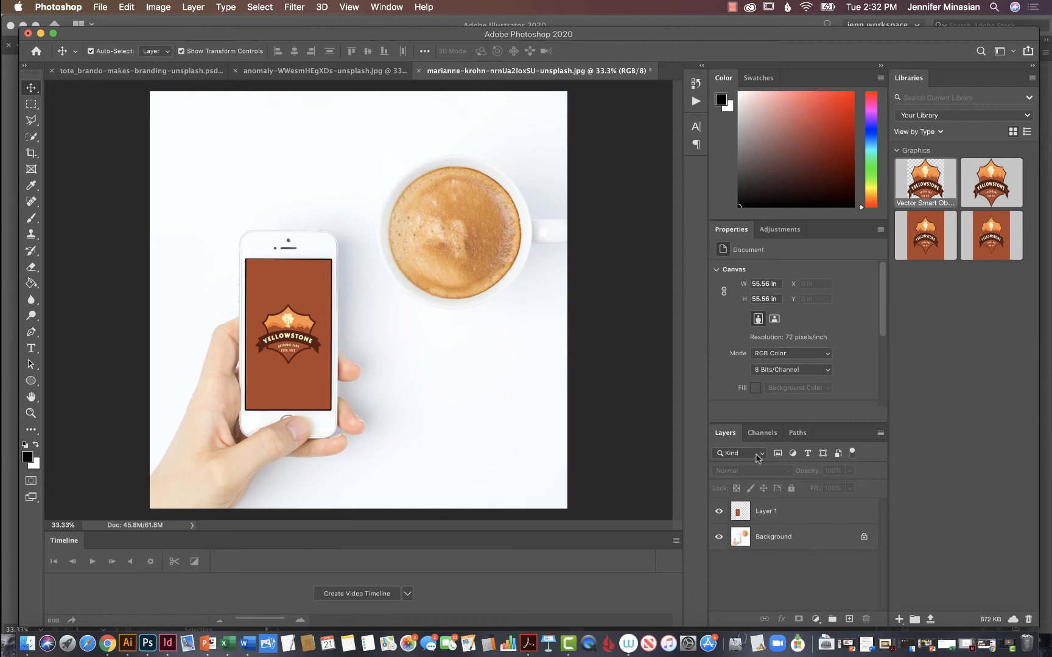
Duplicate the phone artwork's Layer 1 and fill the copy with white (ffffff) at 100% opacity in Normal mode.
click(818, 518)
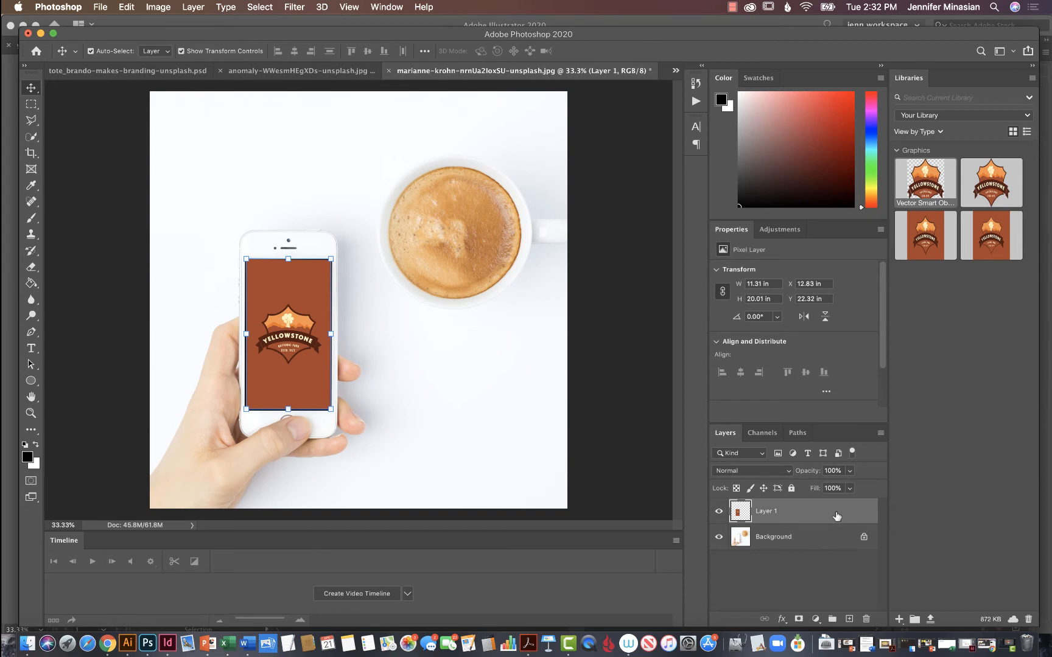
drag(837, 516, 849, 619)
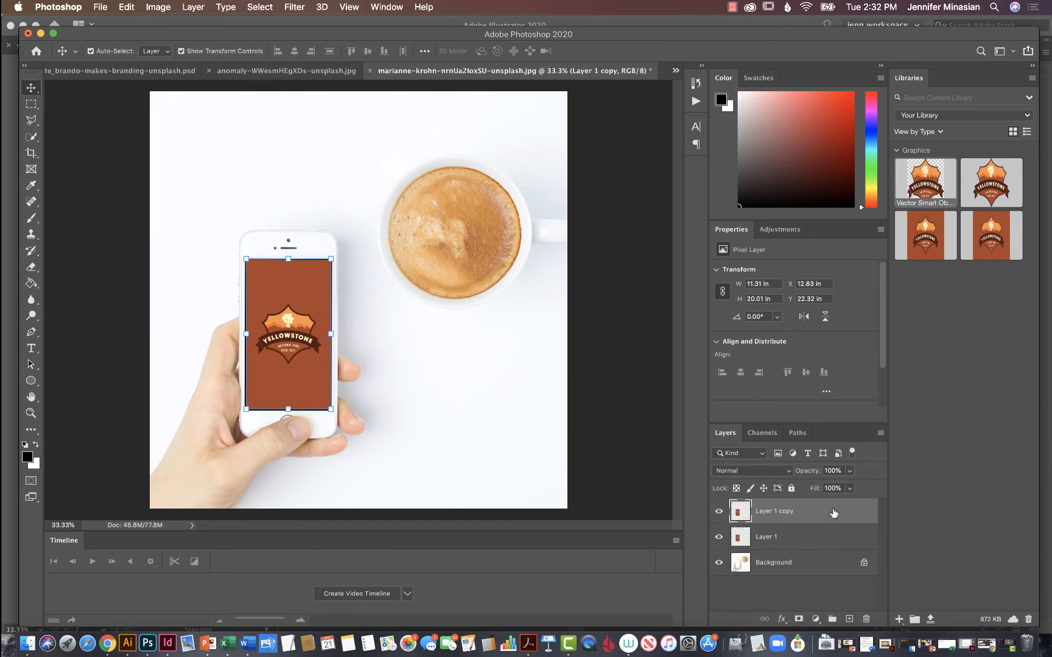
click(127, 7)
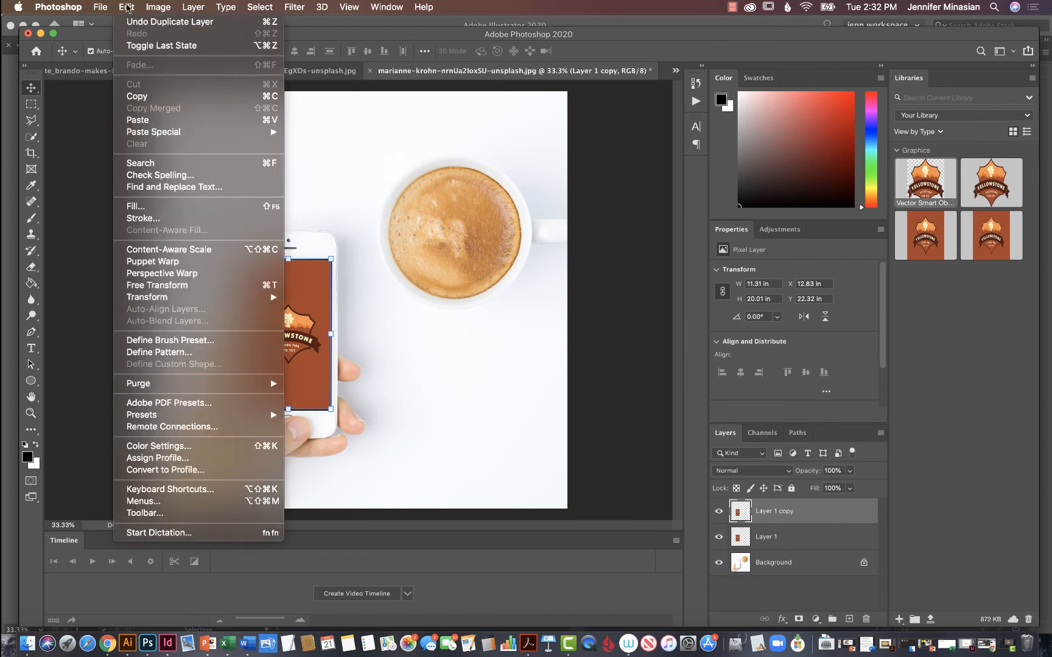
click(141, 206)
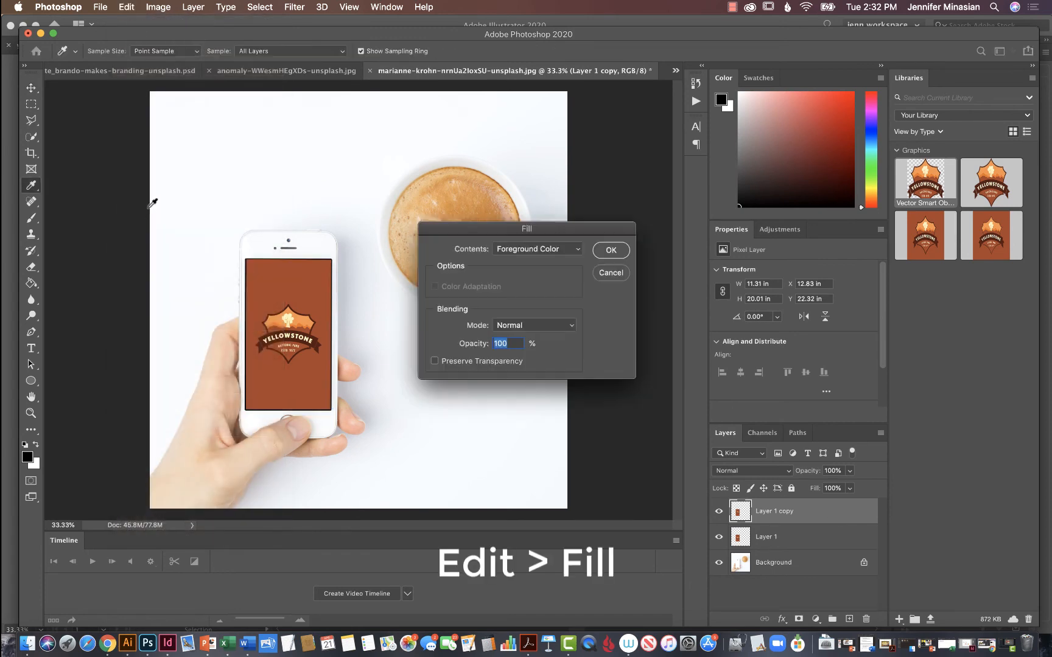
click(579, 253)
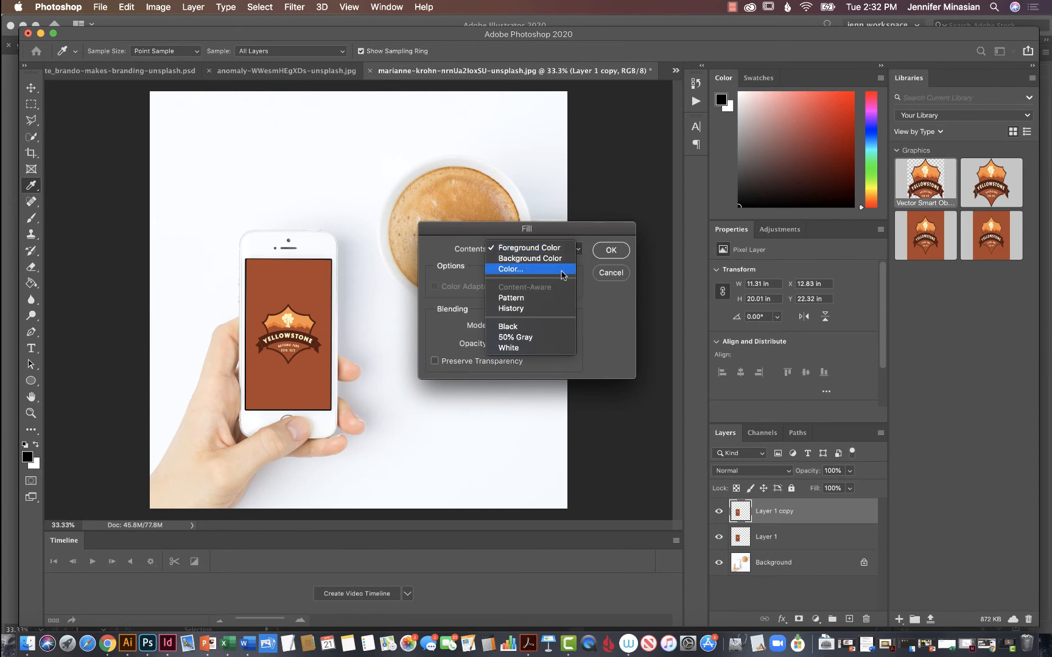
click(561, 270)
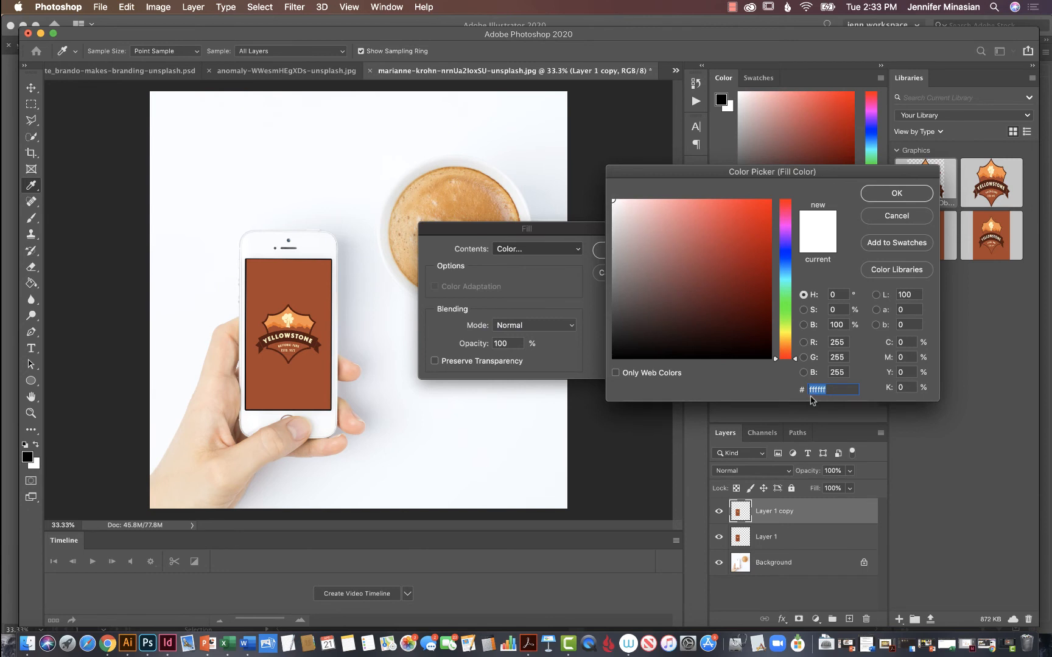
click(896, 193)
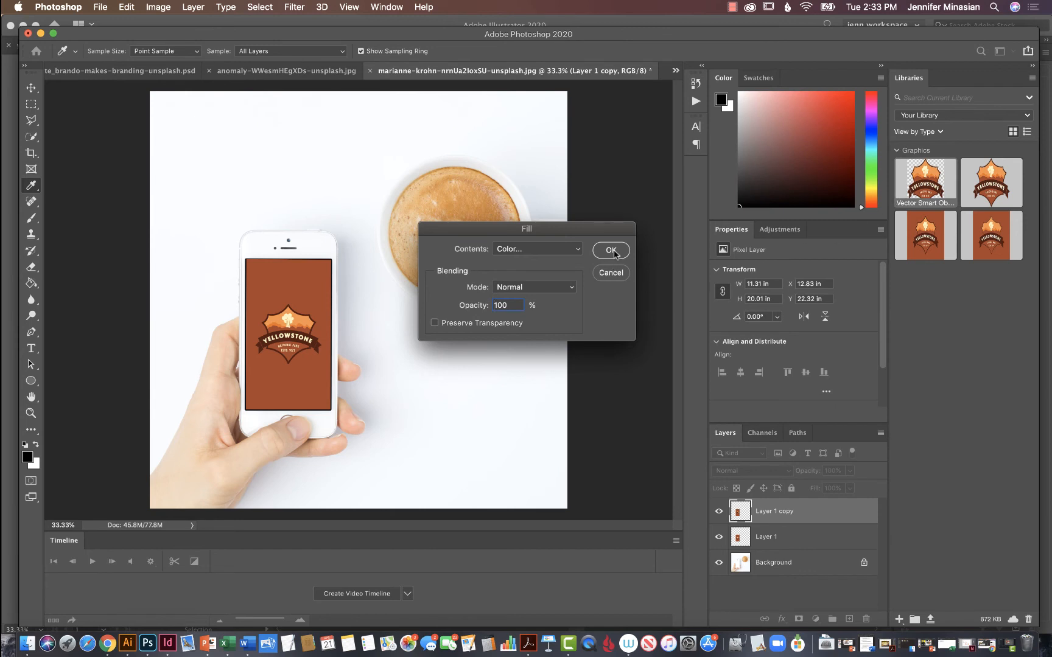
click(611, 250)
Clip the white-filled Layer 1 copy to Layer 1 as a clipping mask and deselect it.
key(v)
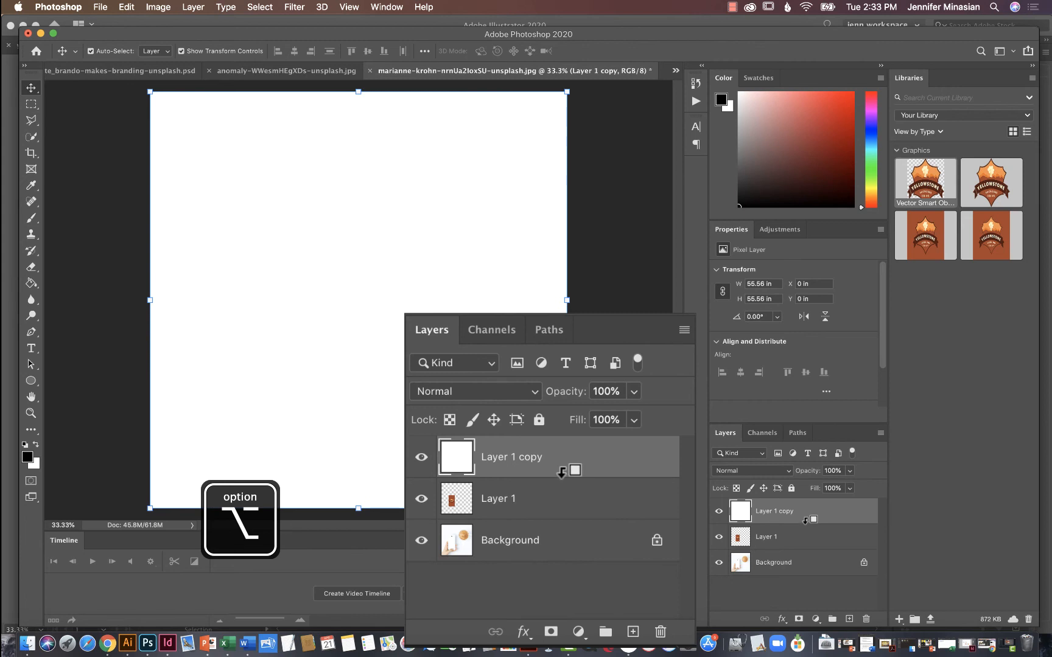
alt+click(561, 472)
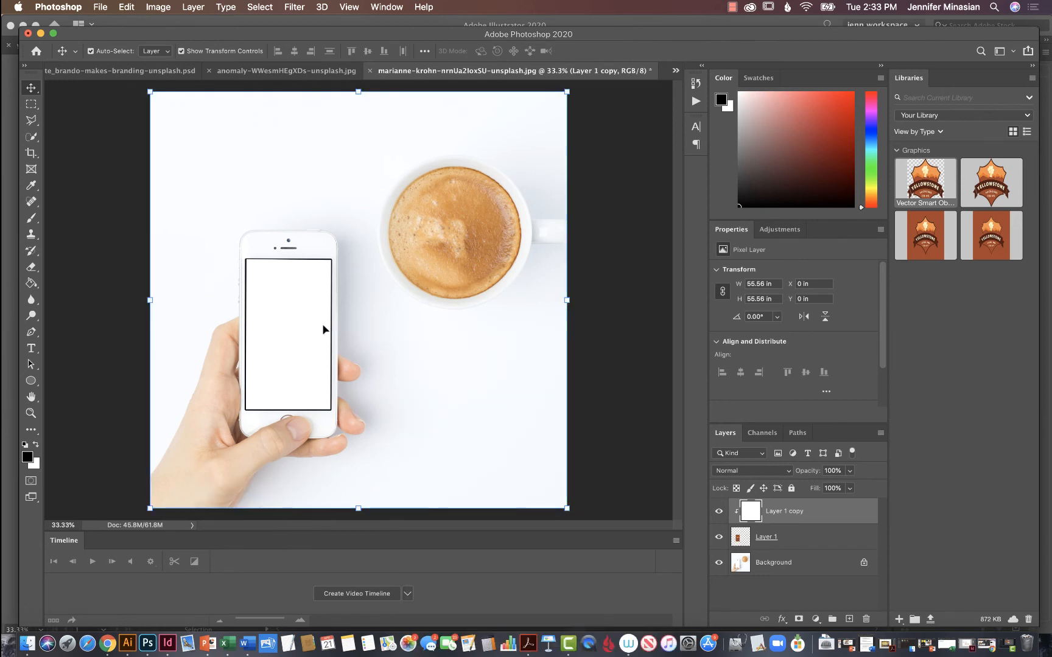
click(586, 340)
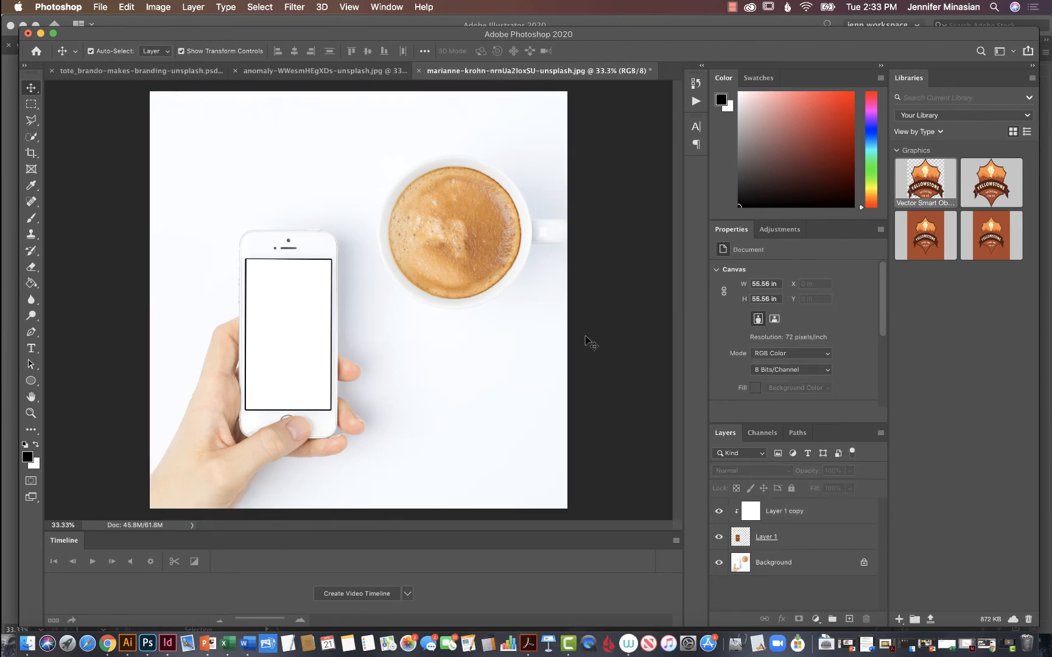
Select Layer 1 copy and set up the Brush tool with black (000000) as foreground colour and the Soft Round tip.
click(747, 516)
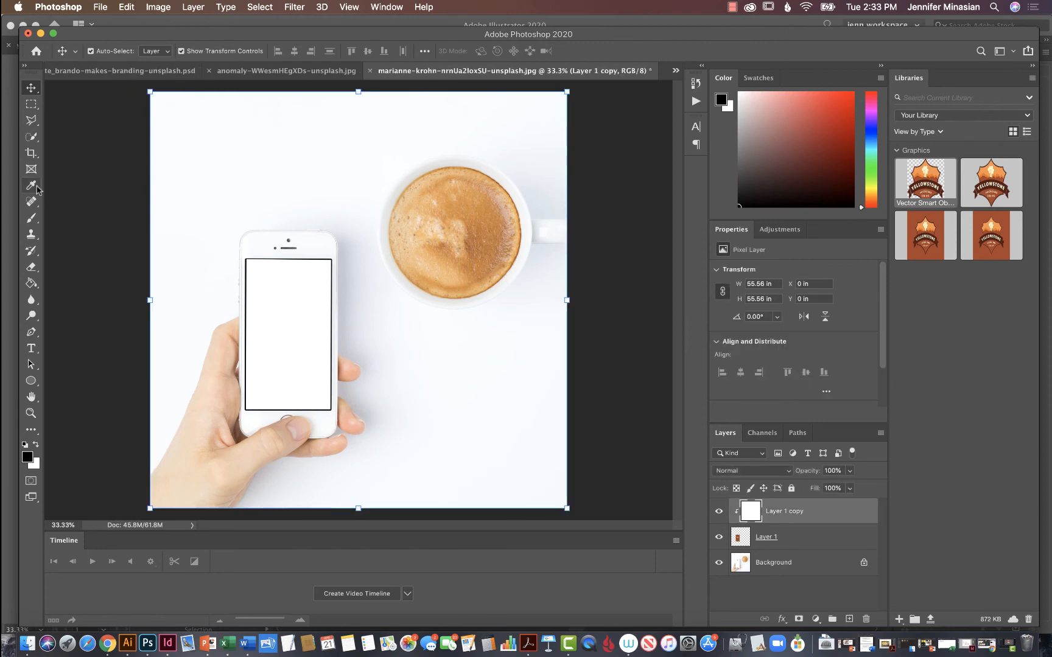
click(32, 223)
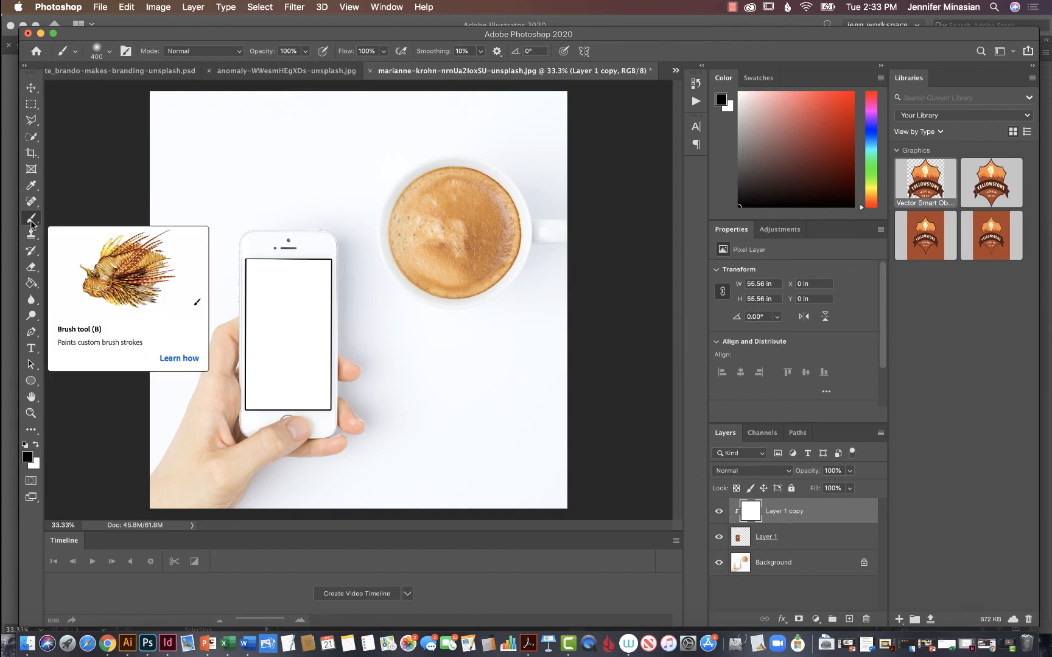
click(28, 458)
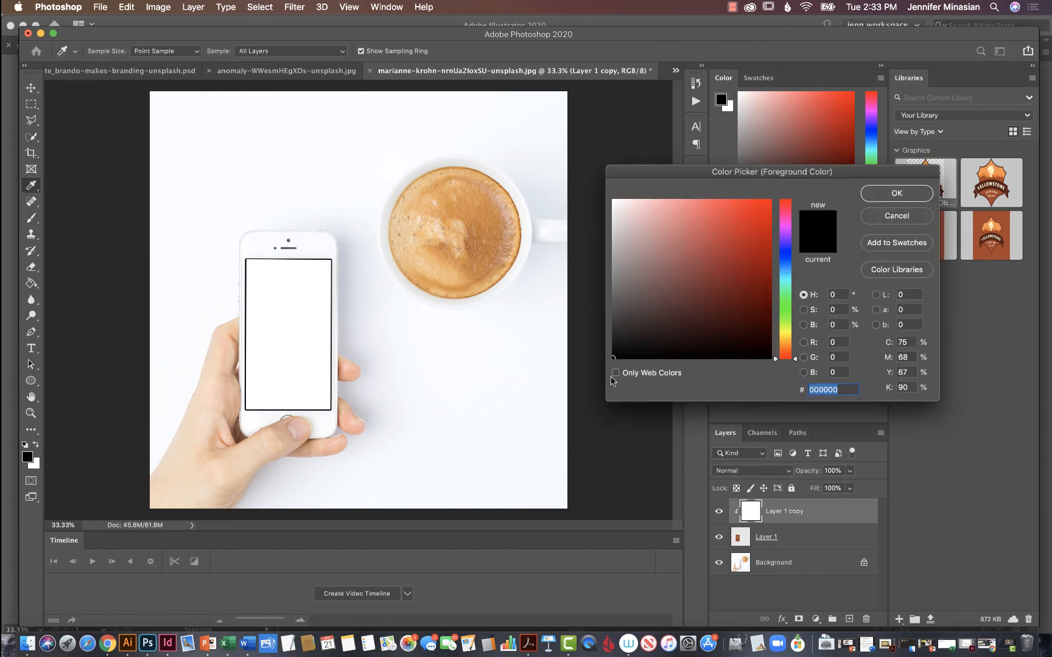
click(905, 195)
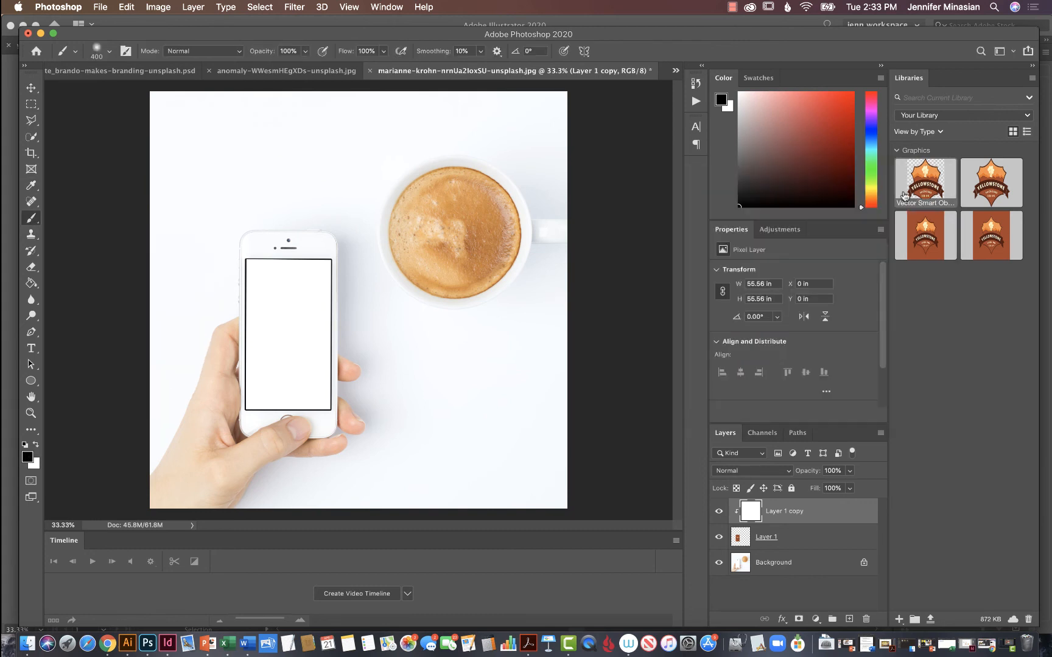
click(110, 53)
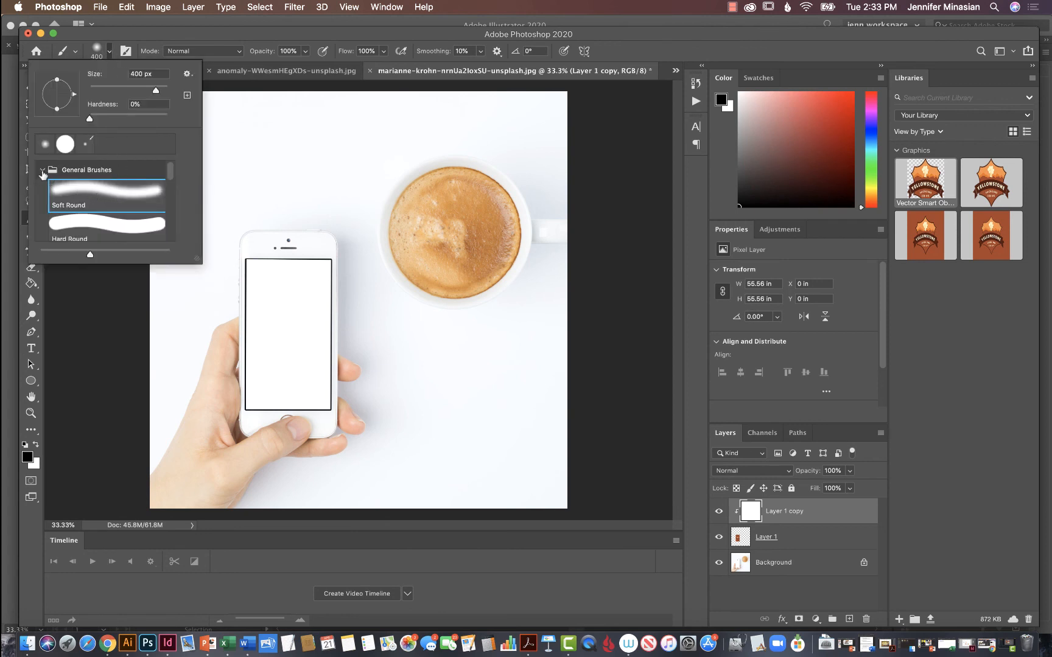
click(101, 195)
click(221, 121)
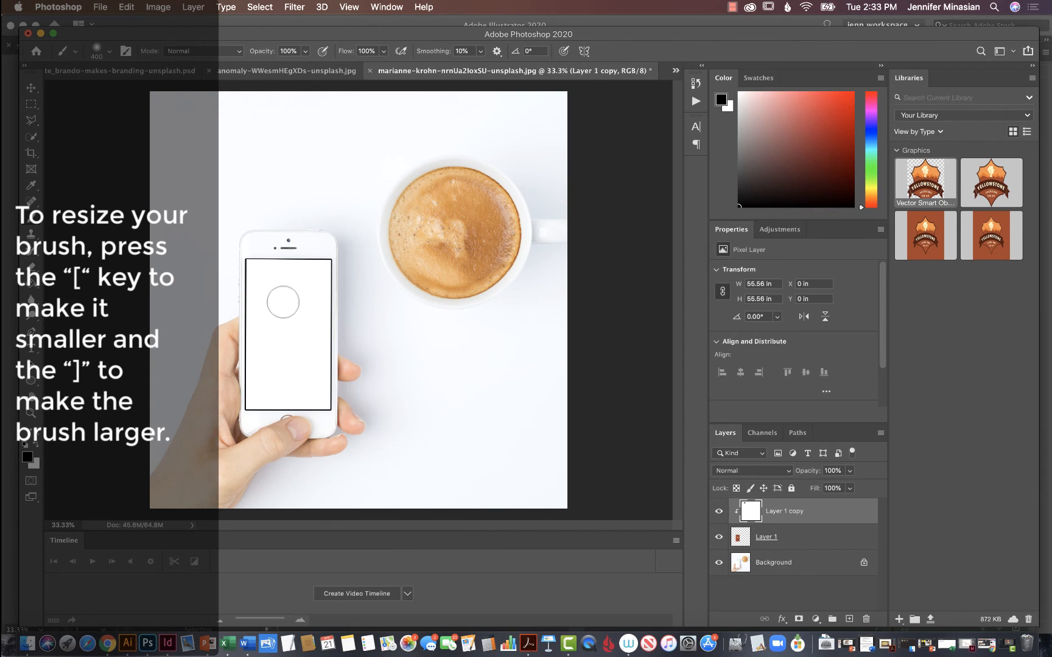
Resize the brush to 300 px and paint the phone screen black on Layer 1 copy, leaving a diagonal upper-right area white.
key(bracketleft)
key(bracketleft)
key(bracketleft)
key(bracketleft)
key(bracketright)
key(bracketright)
key(bracketright)
key(bracketright)
key(bracketright)
key(bracketleft)
mouse_move(277, 268)
mouse_down()
mouse_move(320, 356)
mouse_move(322, 414)
mouse_move(299, 321)
mouse_move(311, 413)
mouse_move(251, 258)
mouse_move(282, 305)
mouse_move(274, 319)
mouse_move(260, 260)
mouse_move(263, 406)
mouse_move(247, 285)
mouse_move(254, 419)
mouse_move(272, 359)
mouse_move(285, 400)
mouse_move(274, 367)
mouse_move(299, 404)
mouse_up()
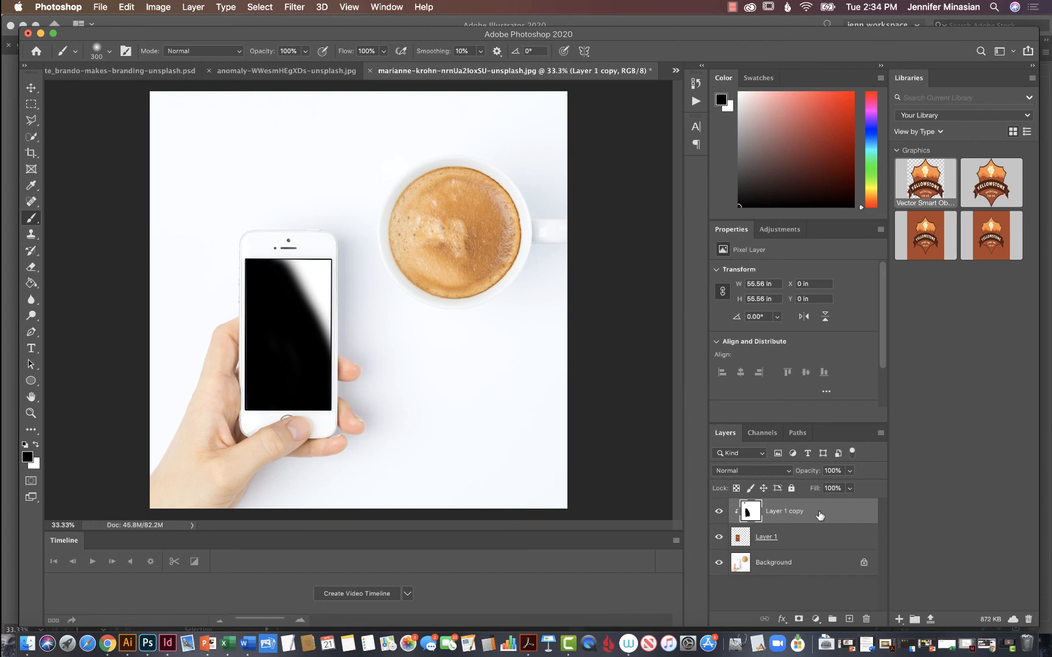
Set Layer 1 copy's blend mode to Multiply and its opacity to 8%.
click(788, 471)
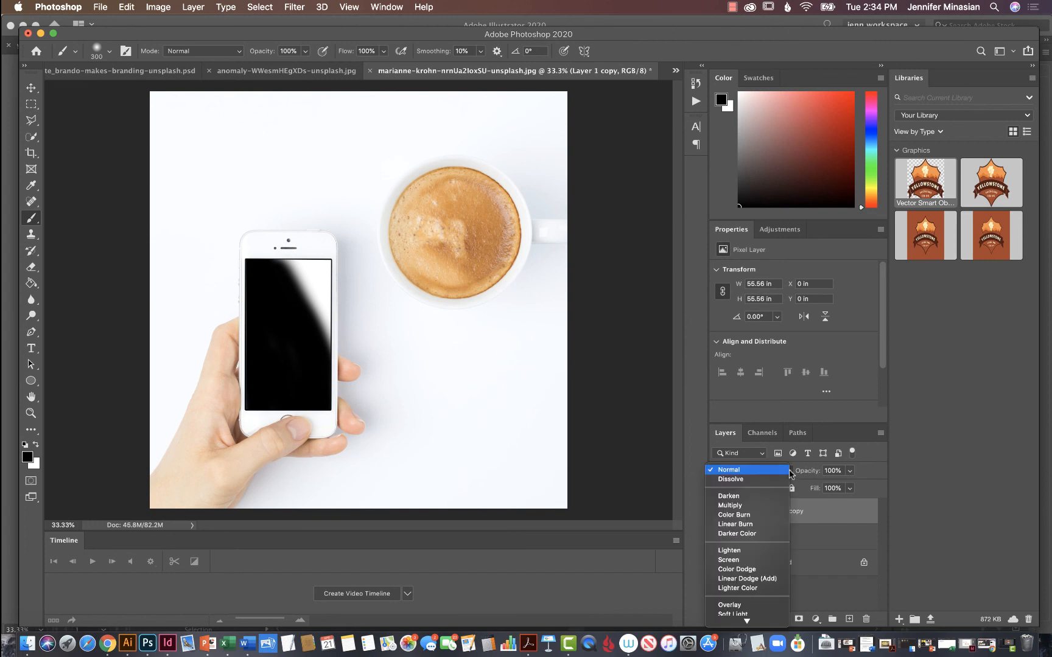
click(763, 506)
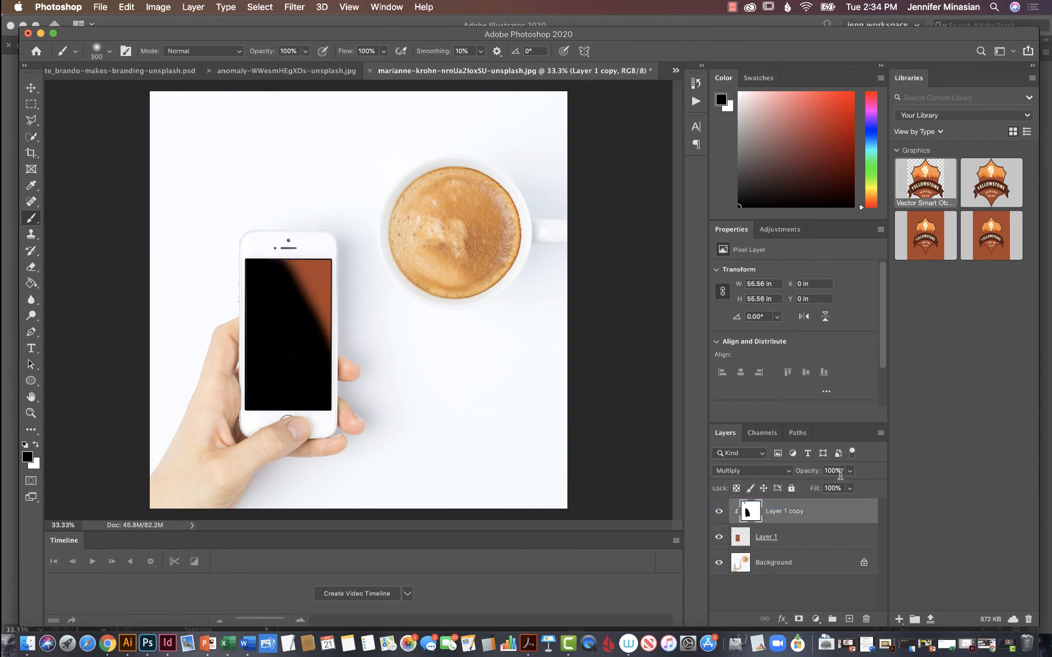
drag(843, 471, 825, 471)
text(8)
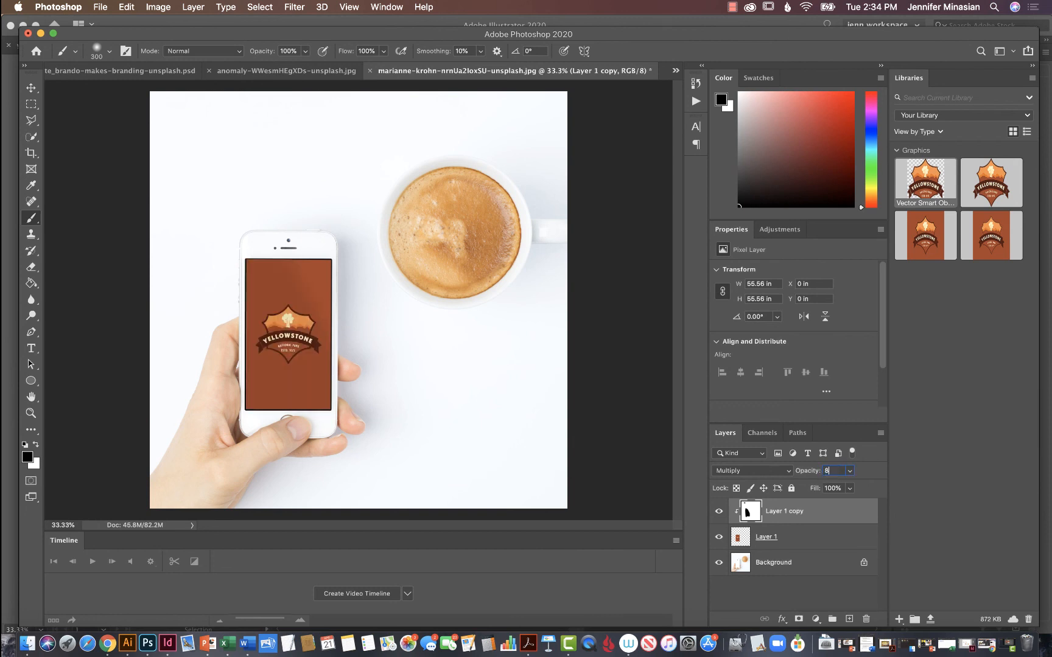
key(Return)
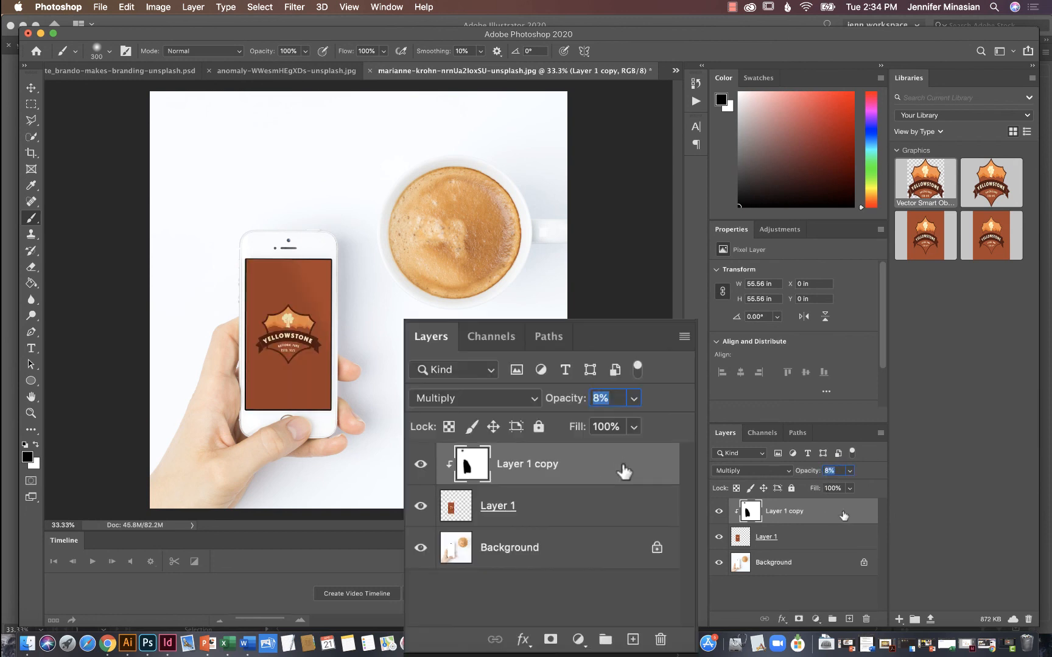
Duplicate Layer 1 copy, set the duplicate to Screen mode at 10% opacity, and deselect it with the Move tool.
drag(844, 515, 852, 622)
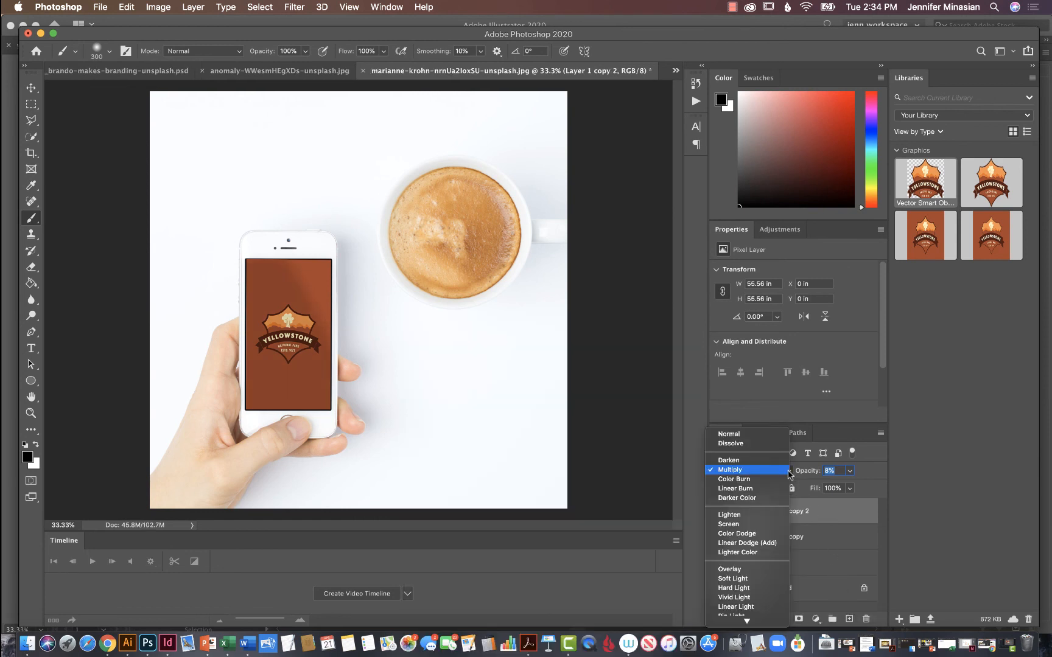
click(790, 471)
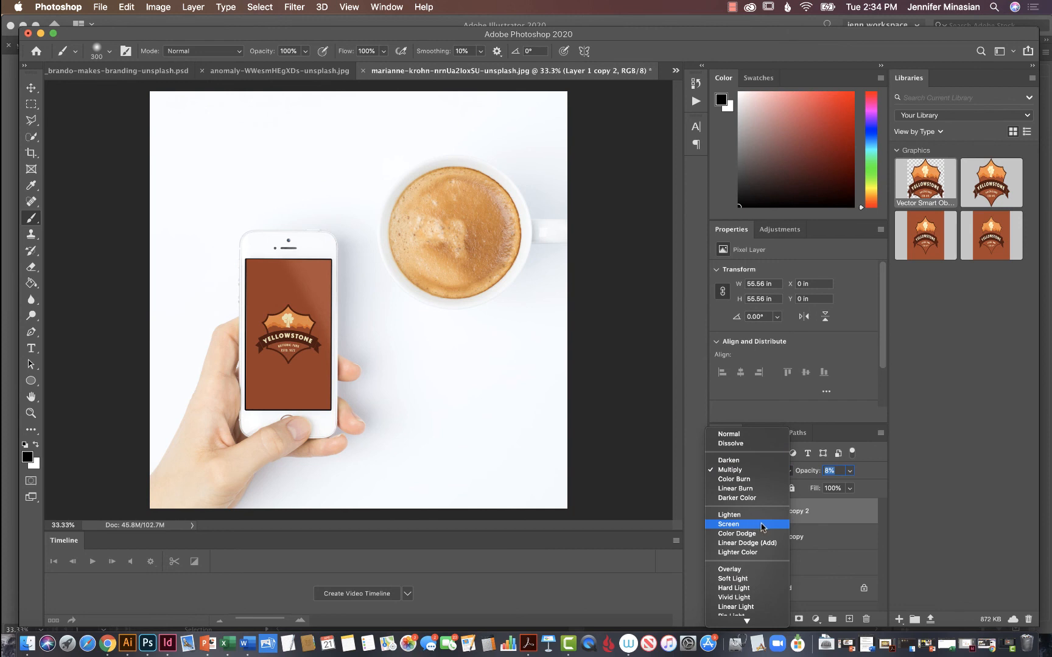
click(761, 527)
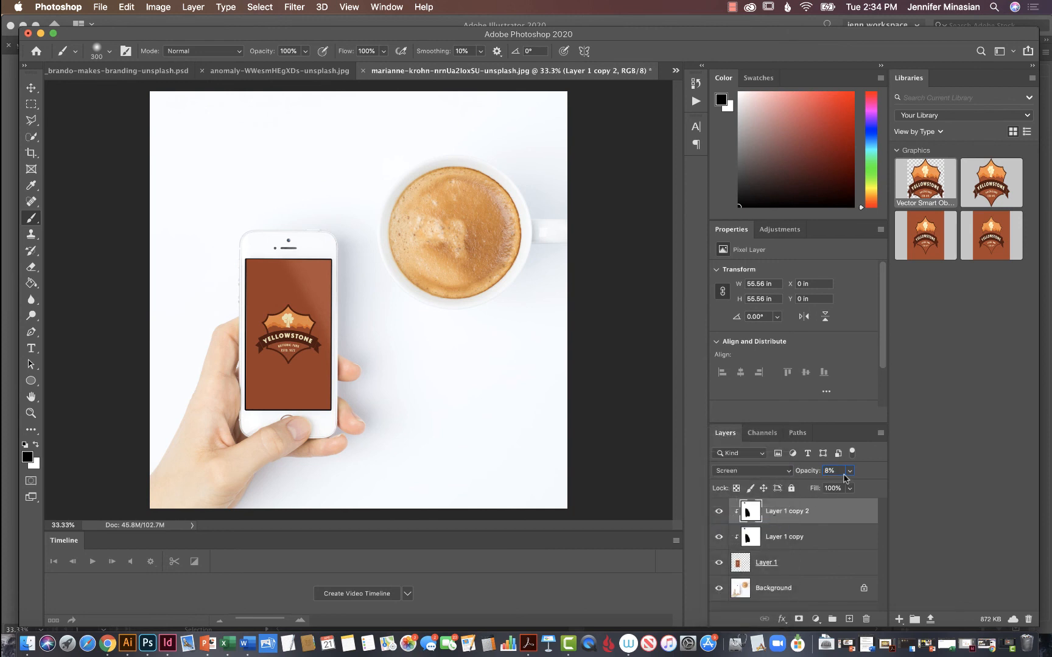
drag(842, 472, 826, 470)
text(10)
key(Tab)
click(36, 89)
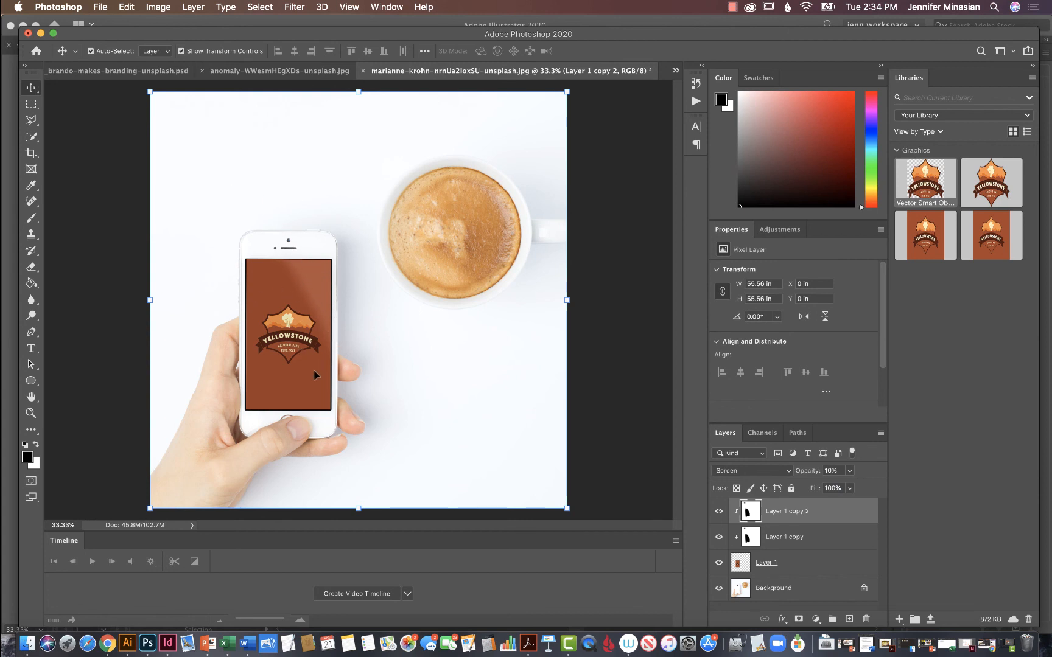
click(490, 373)
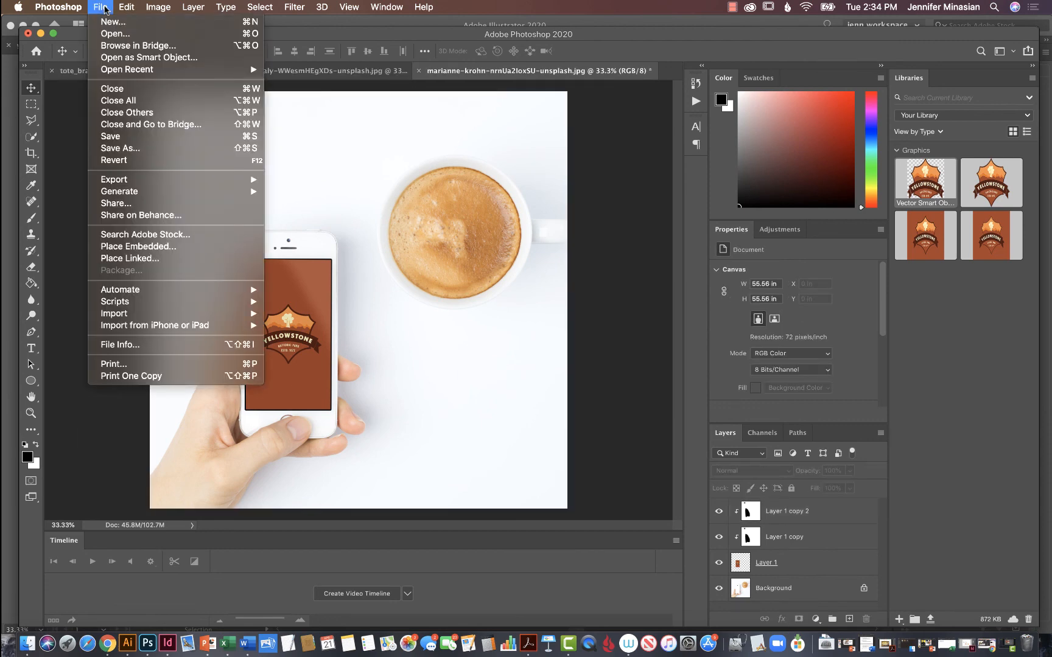
Save the phone mockup as a JPEG copy in the Downloads folder, keeping the suggested file name and embedded colour profile.
click(133, 147)
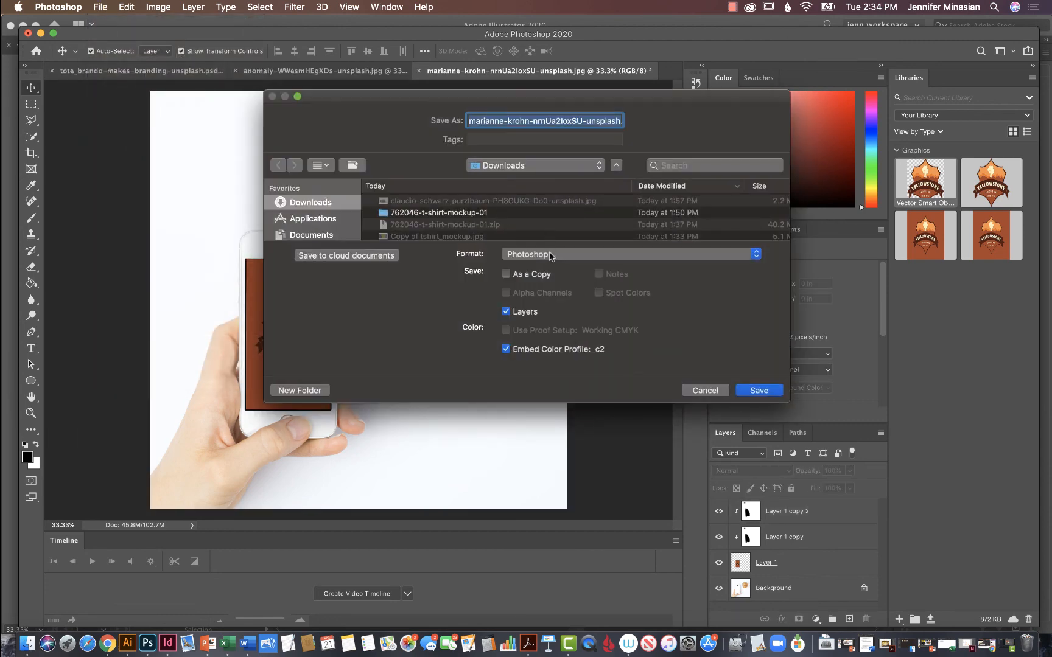
click(551, 254)
click(577, 334)
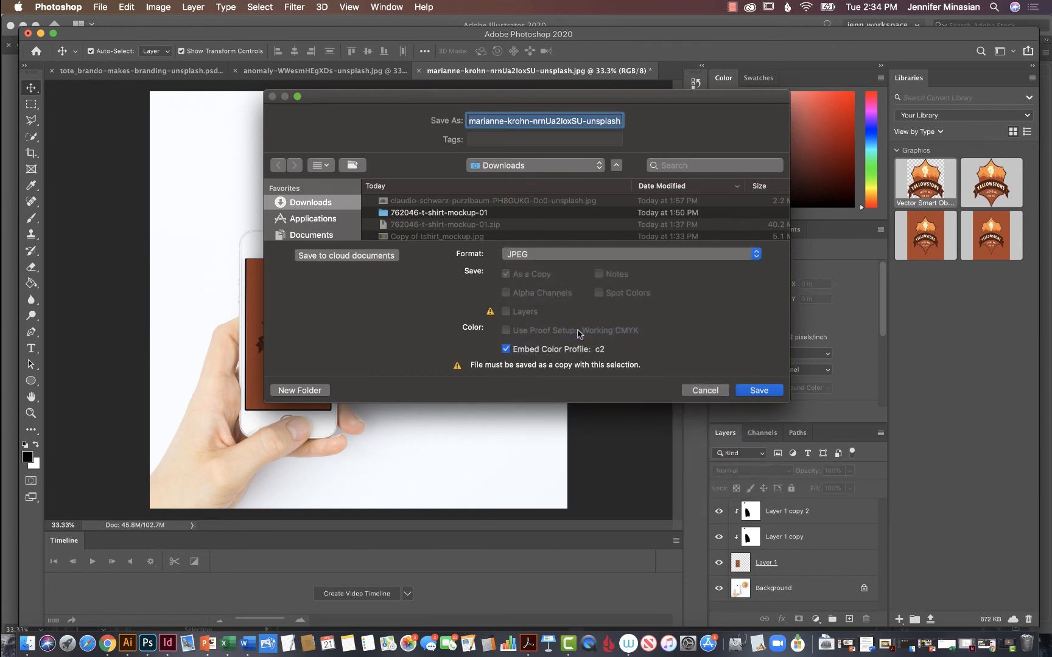
click(759, 390)
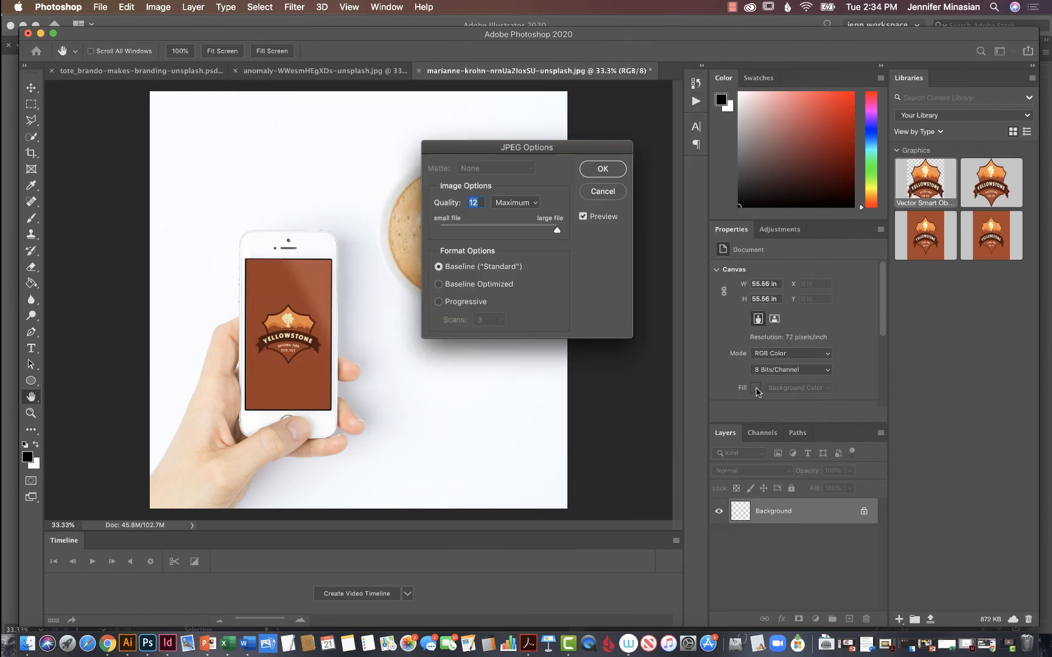